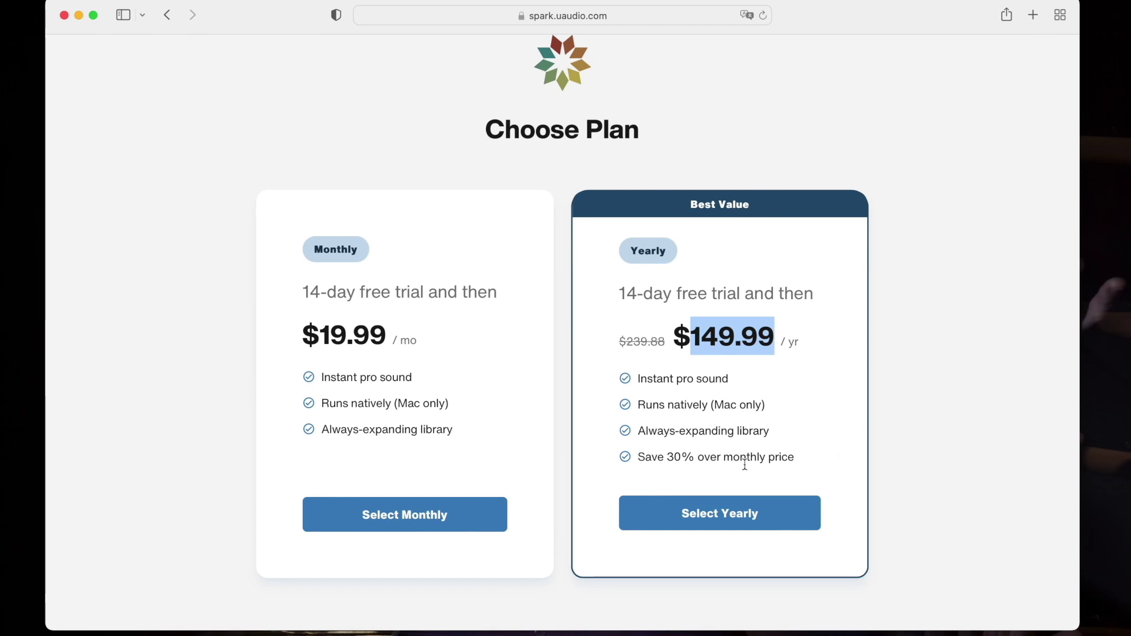
- Switch to Calculator, multiply the monthly price of 19,99 by 12 to get the yearly cost, and quit it
{"action": "key", "text": "super+Tab"}
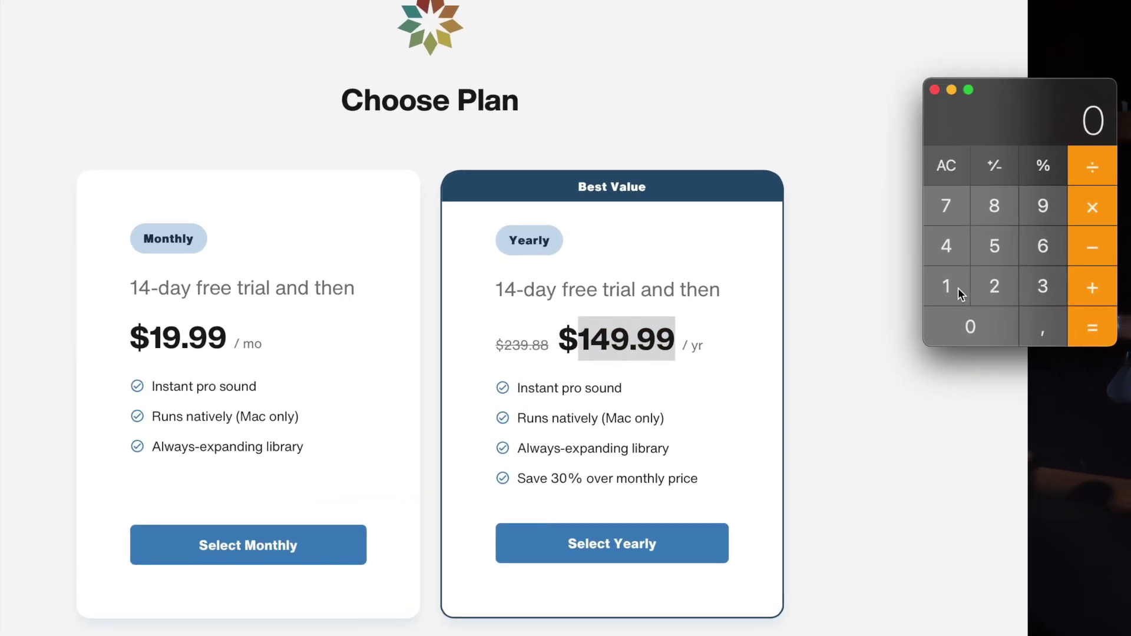
{"action": "type", "text": "19,"}
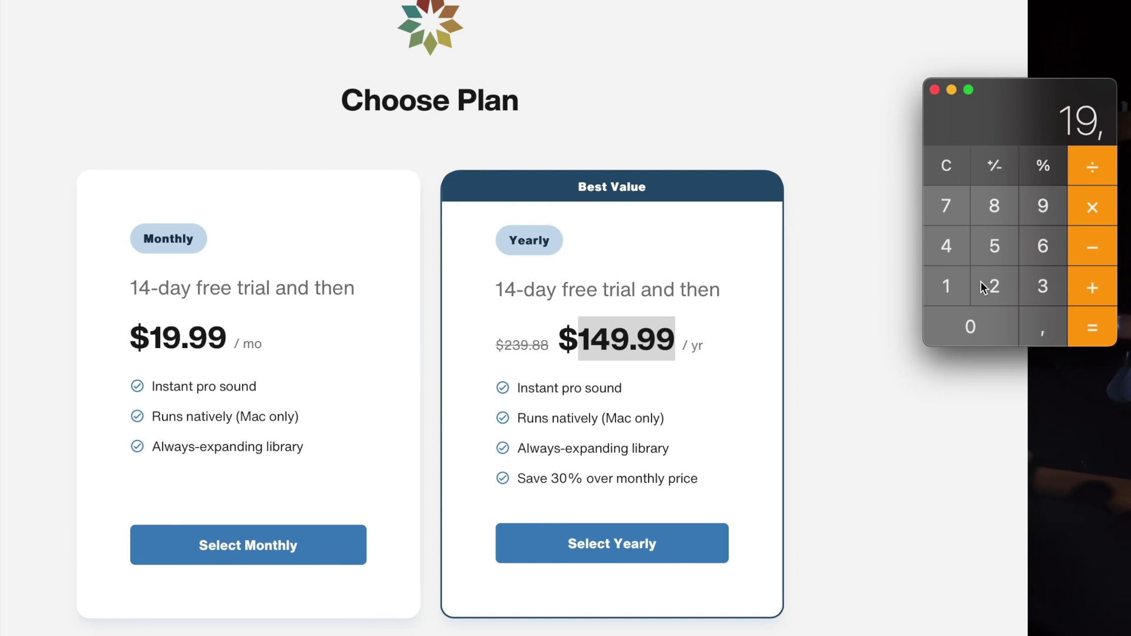
{"action": "type", "text": "99"}
{"action": "key", "text": "asterisk"}
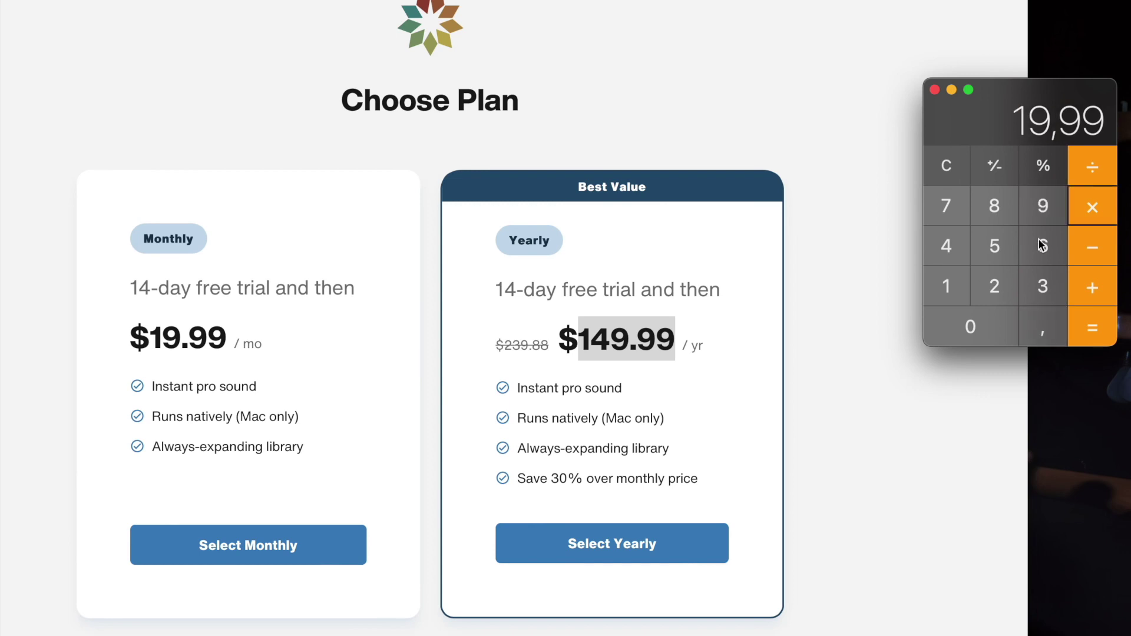
{"action": "type", "text": "12"}
{"action": "key", "text": "Return"}
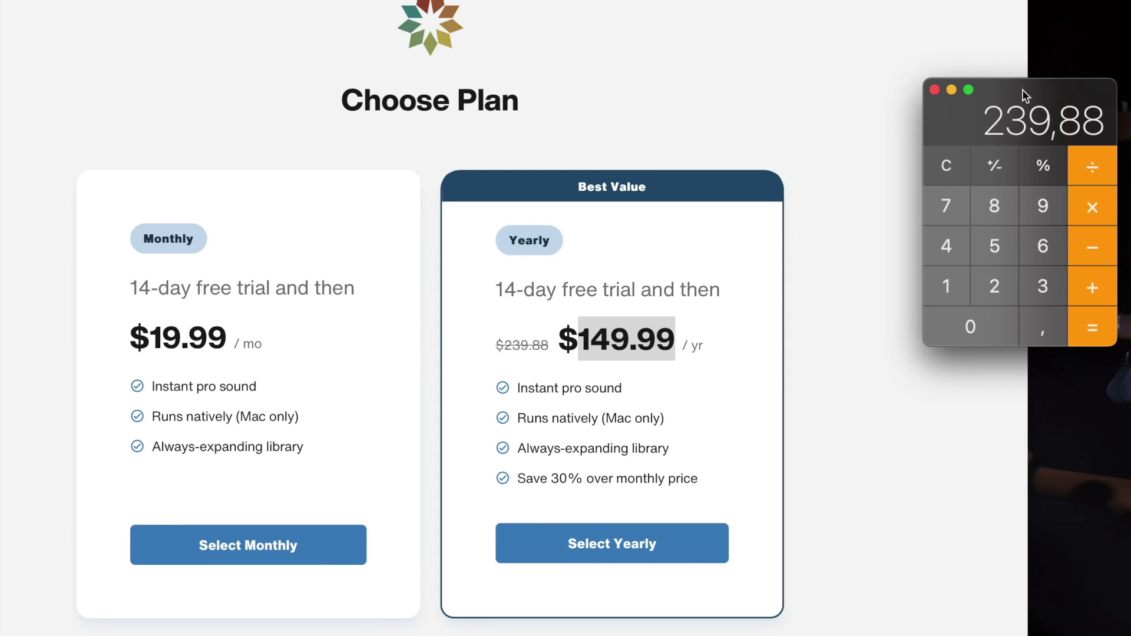
{"action": "key", "text": "super+q"}
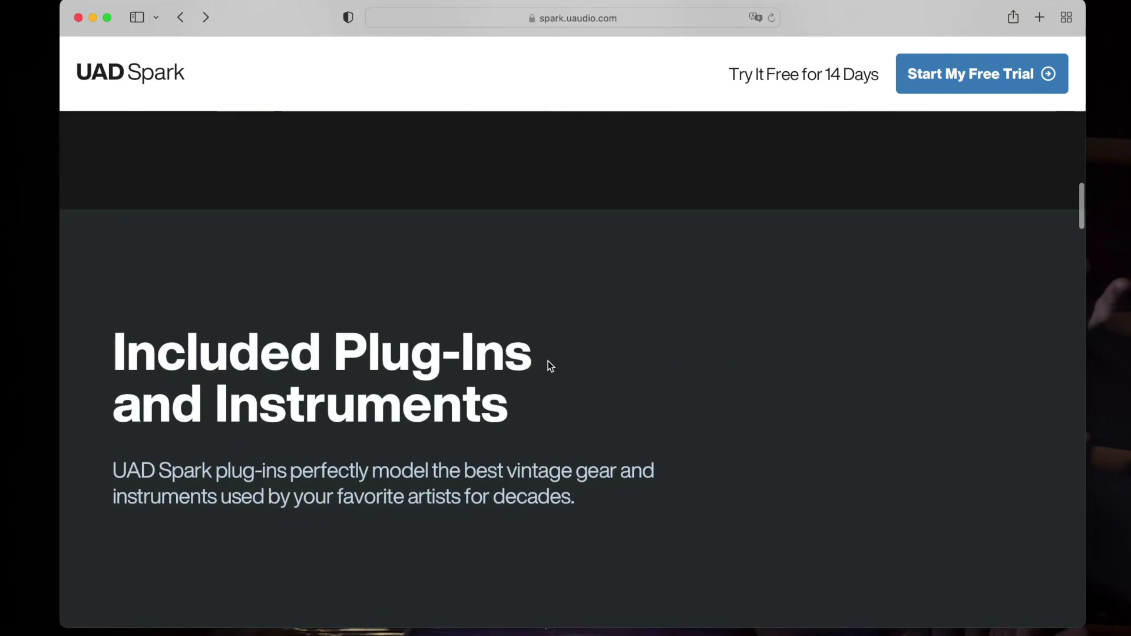
- Read the FAQ answers on Mac/Windows support and on native versions of already owned UAD plug-ins
{"action": "scroll", "coordinate": [548, 363], "scroll_direction": "up", "scroll_amount": 3}
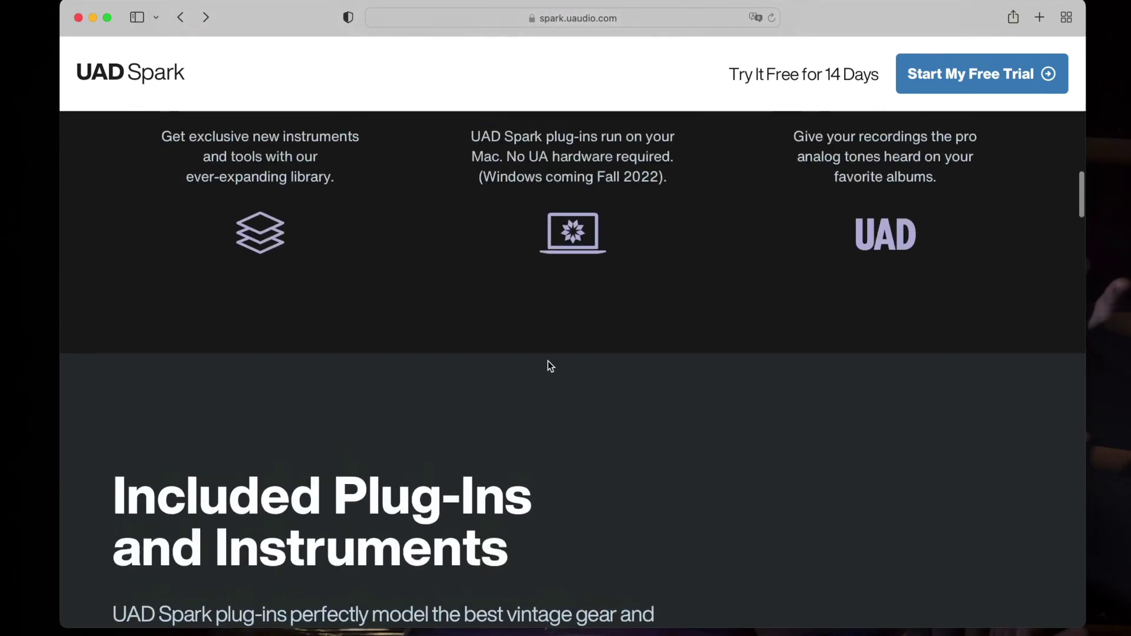
{"action": "scroll", "coordinate": [548, 363], "scroll_direction": "down", "scroll_amount": 10}
{"action": "scroll", "coordinate": [548, 362], "scroll_direction": "down", "scroll_amount": 20}
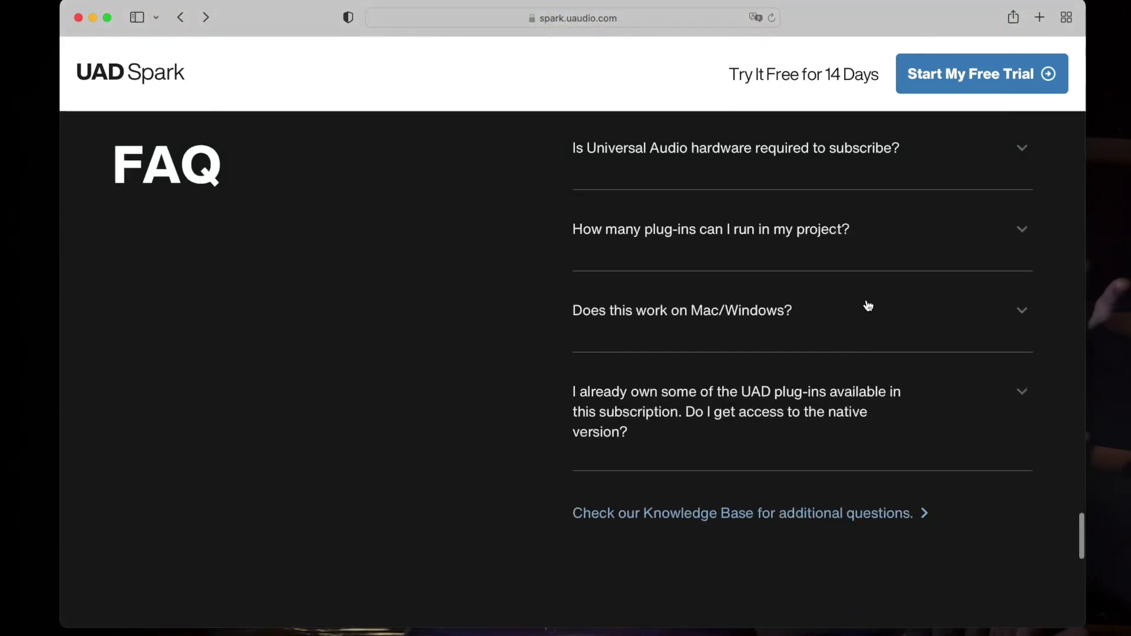
{"action": "left_click", "coordinate": [870, 308]}
{"action": "scroll", "coordinate": [747, 462], "scroll_direction": "down", "scroll_amount": 3}
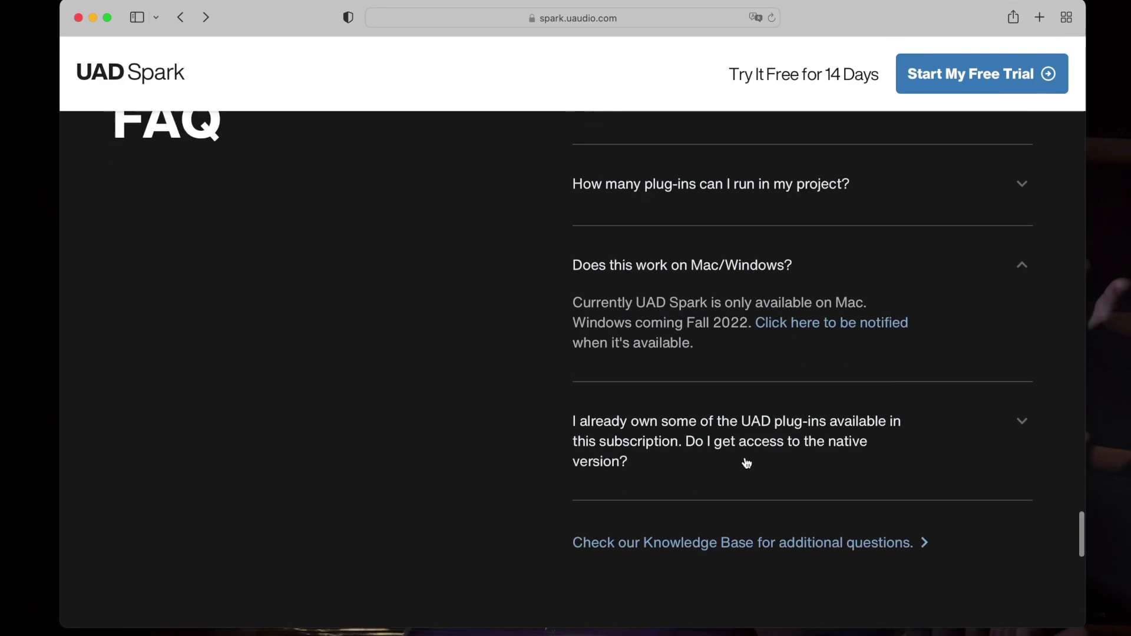
{"action": "left_click", "coordinate": [896, 310]}
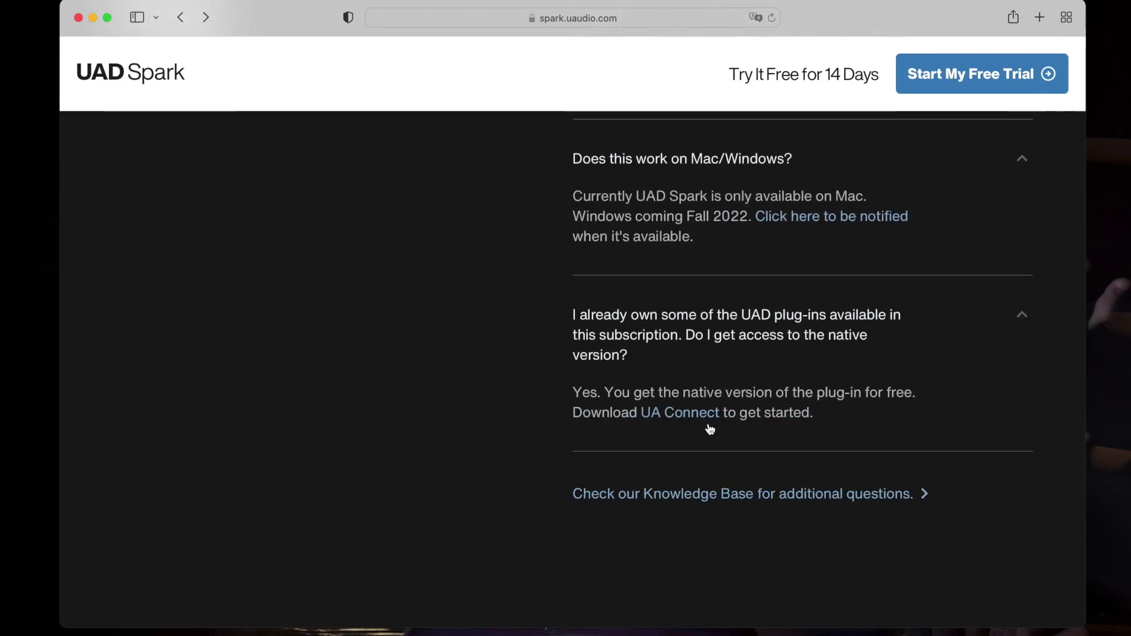
- Start the UA Connect download linked in the FAQ answer, stop the transfer, and close the downloads list
{"action": "left_click", "coordinate": [667, 416]}
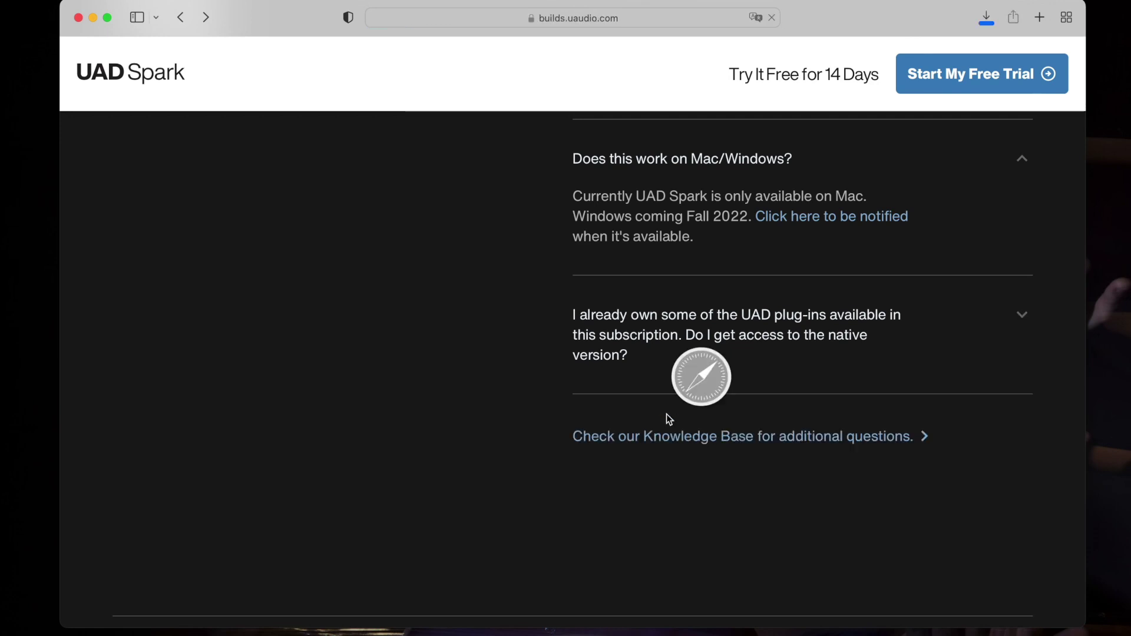
{"action": "left_click", "coordinate": [985, 18]}
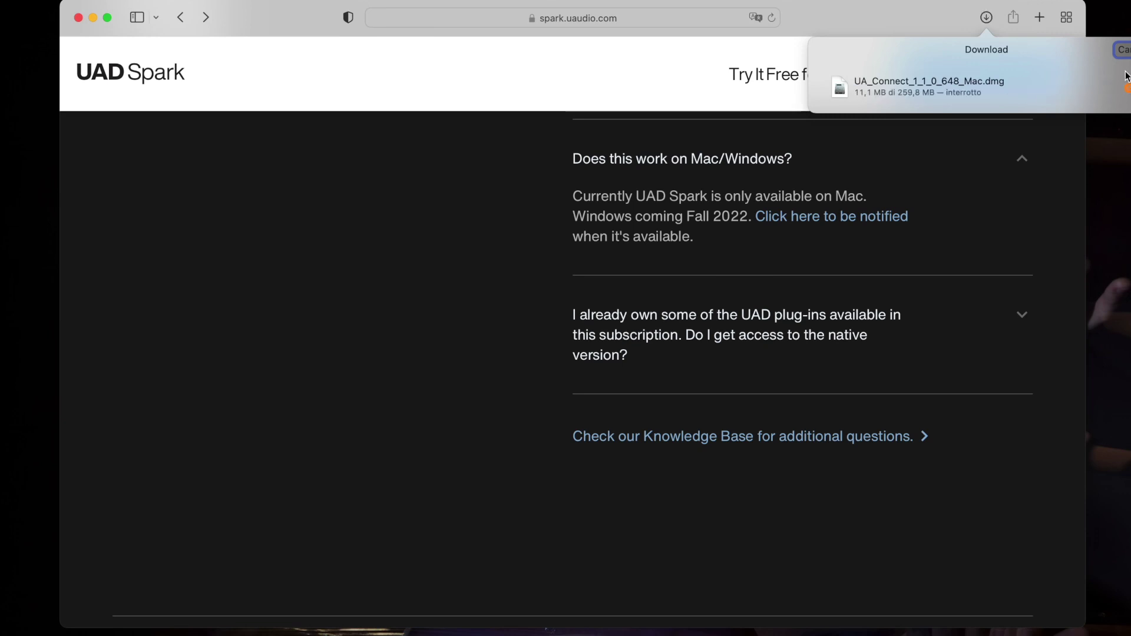
{"action": "left_click", "coordinate": [925, 21]}
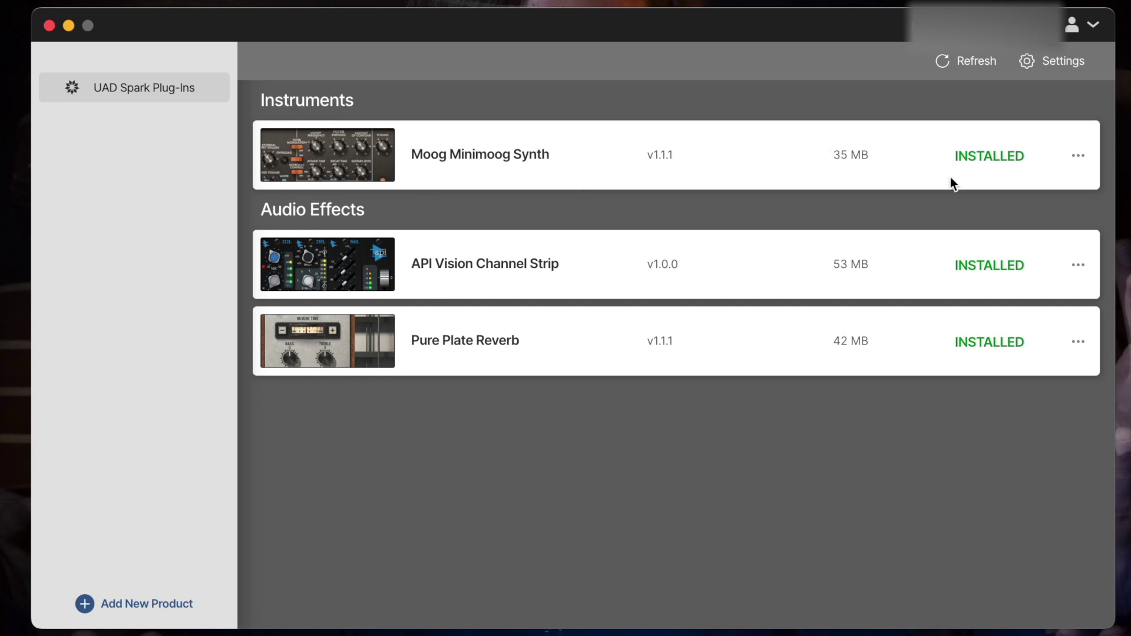
- In UA Connect, check the Moog Minimoog Synth options, the license location choices and the instrument content location
{"action": "left_click", "coordinate": [1076, 156]}
{"action": "left_click", "coordinate": [859, 510]}
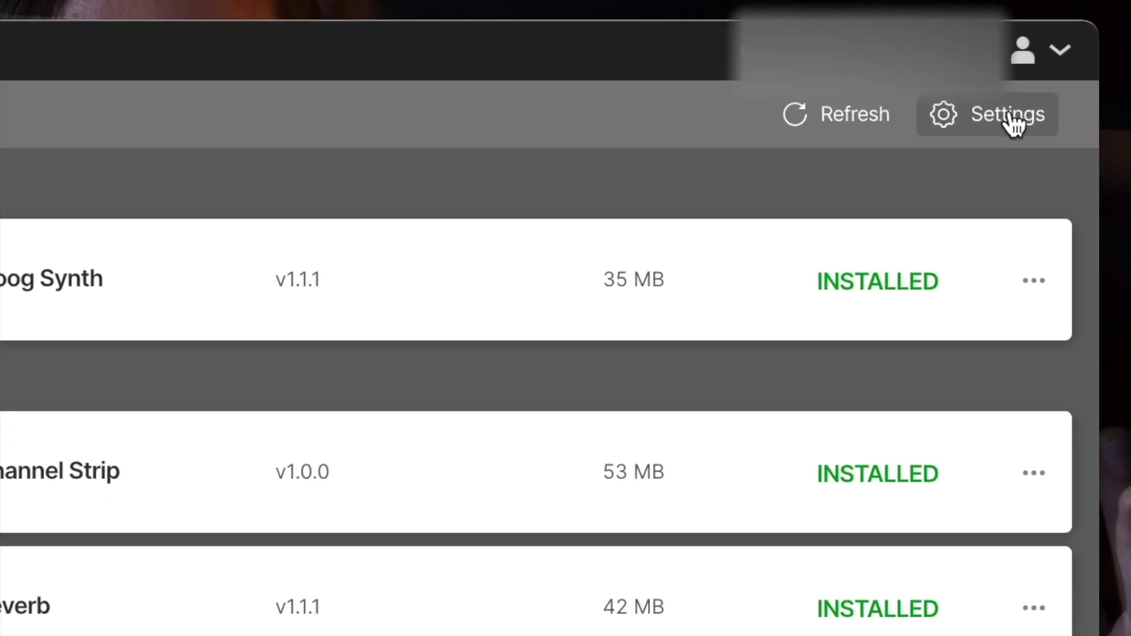
{"action": "left_click", "coordinate": [1012, 117]}
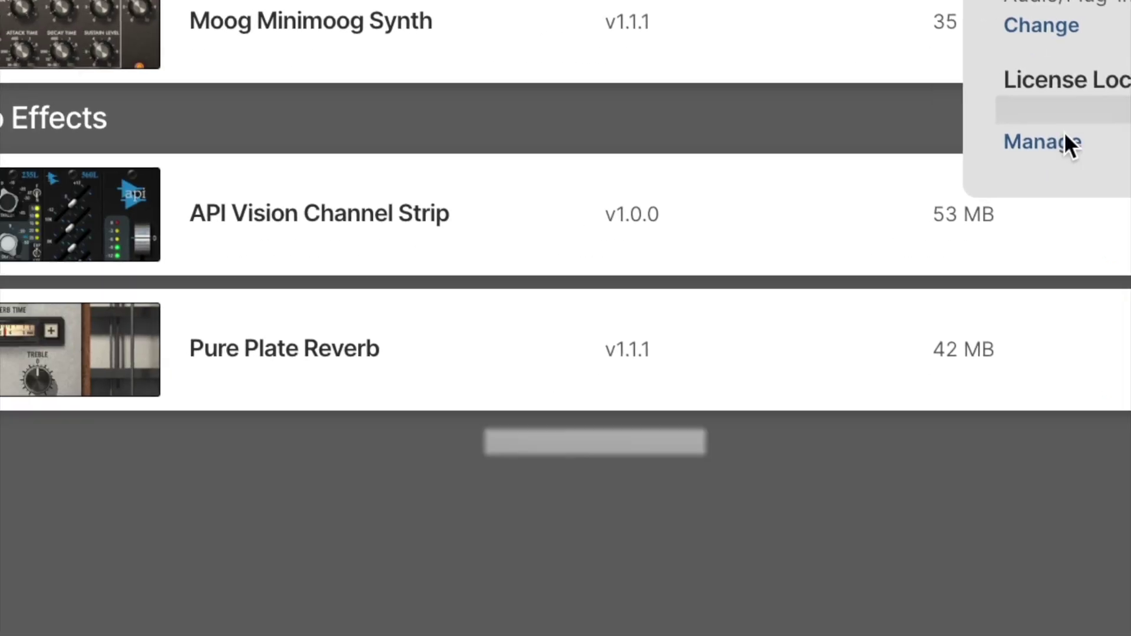
{"action": "left_click", "coordinate": [741, 396]}
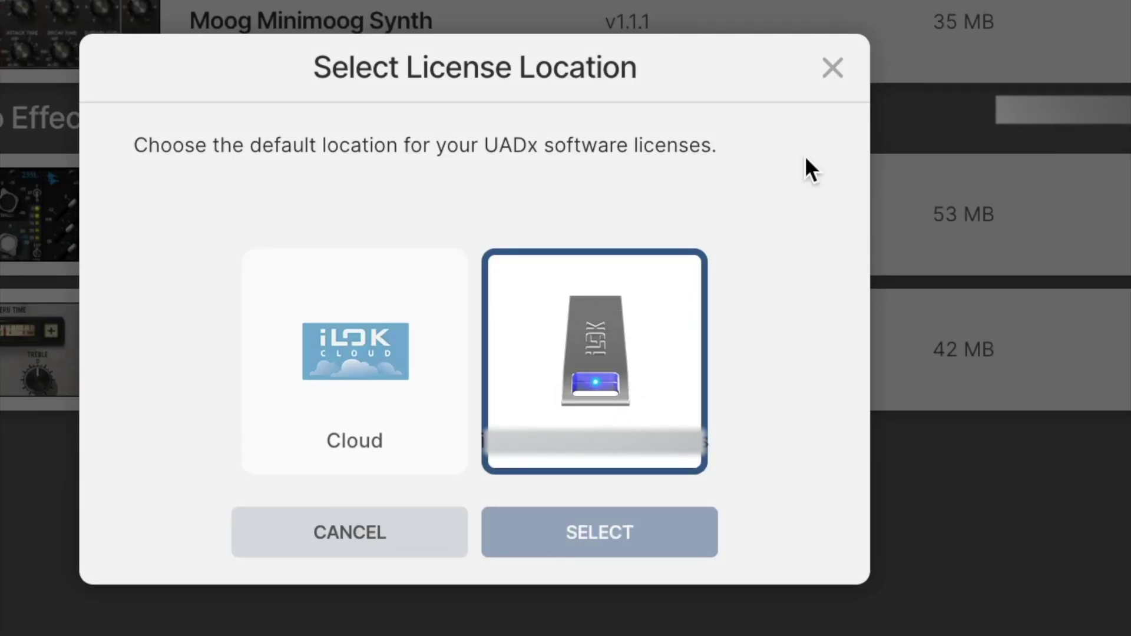
{"action": "left_click", "coordinate": [831, 70]}
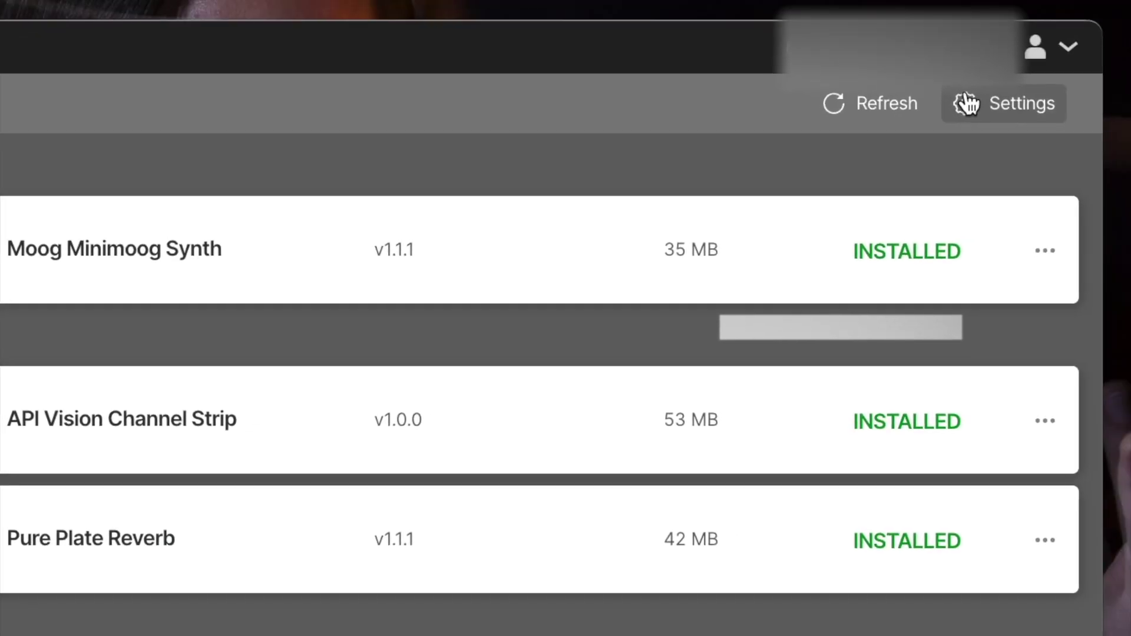
{"action": "left_click", "coordinate": [967, 104]}
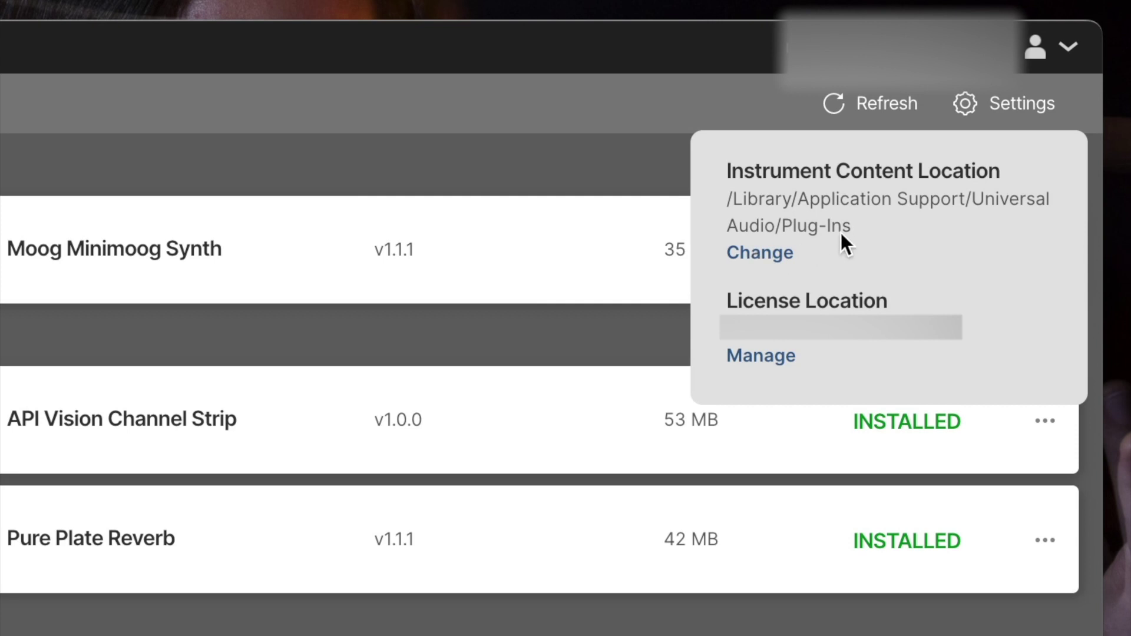
- Switch to Logic Pro and compare the Universal Audio and Universal Audio (UADx) effects offered for the Audio 1 channel
{"action": "left_click", "coordinate": [583, 633]}
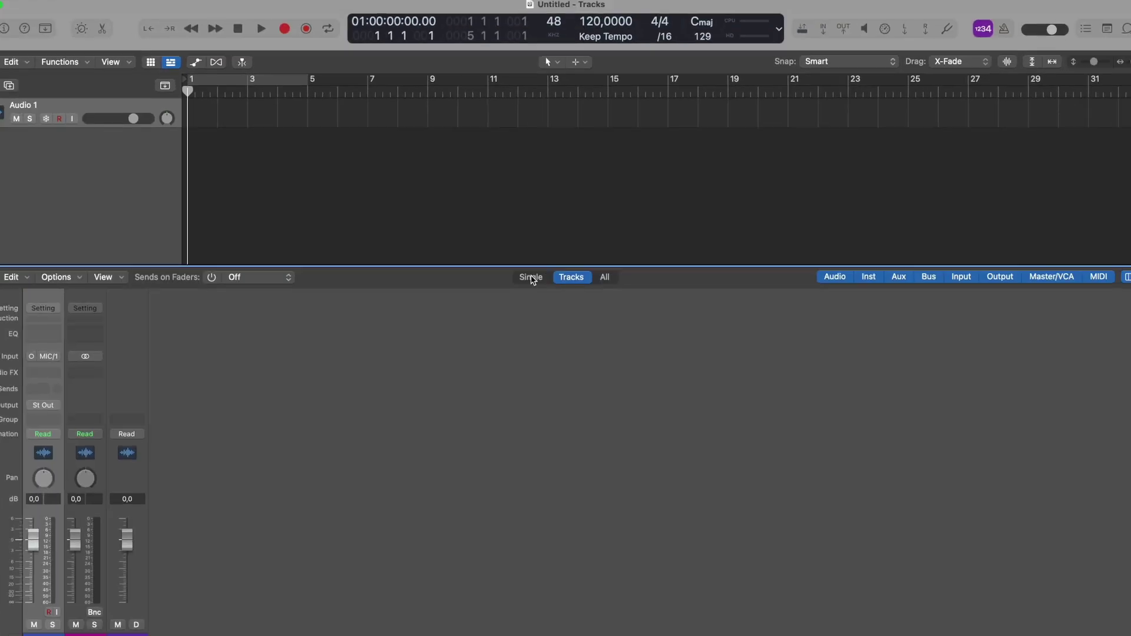
{"action": "left_click", "coordinate": [78, 361]}
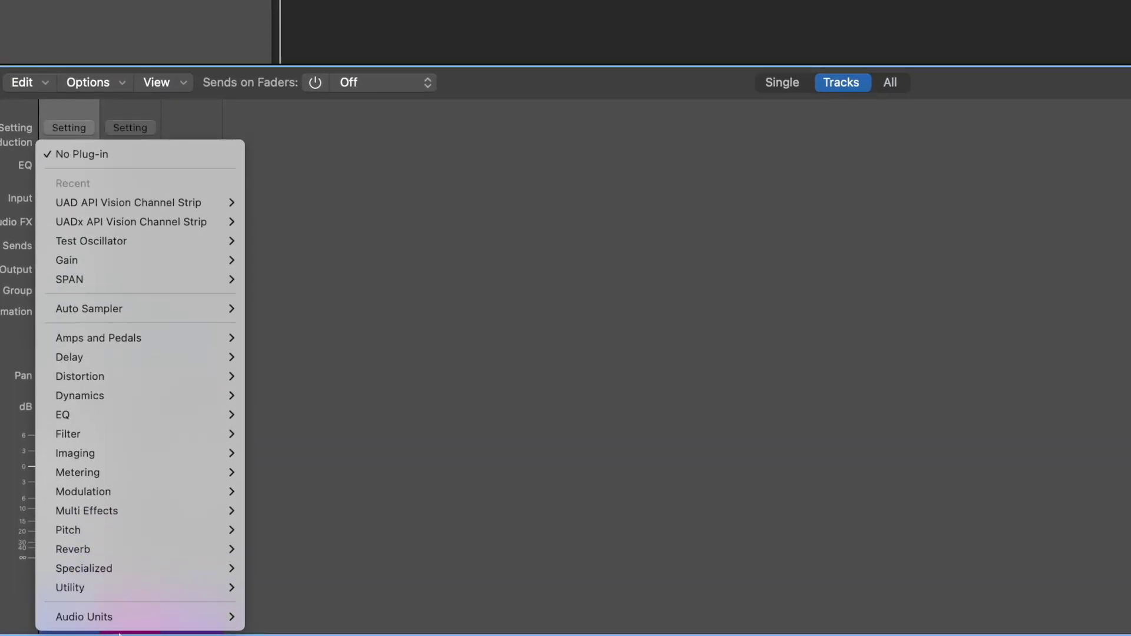
{"action": "mouse_move", "coordinate": [128, 623]}
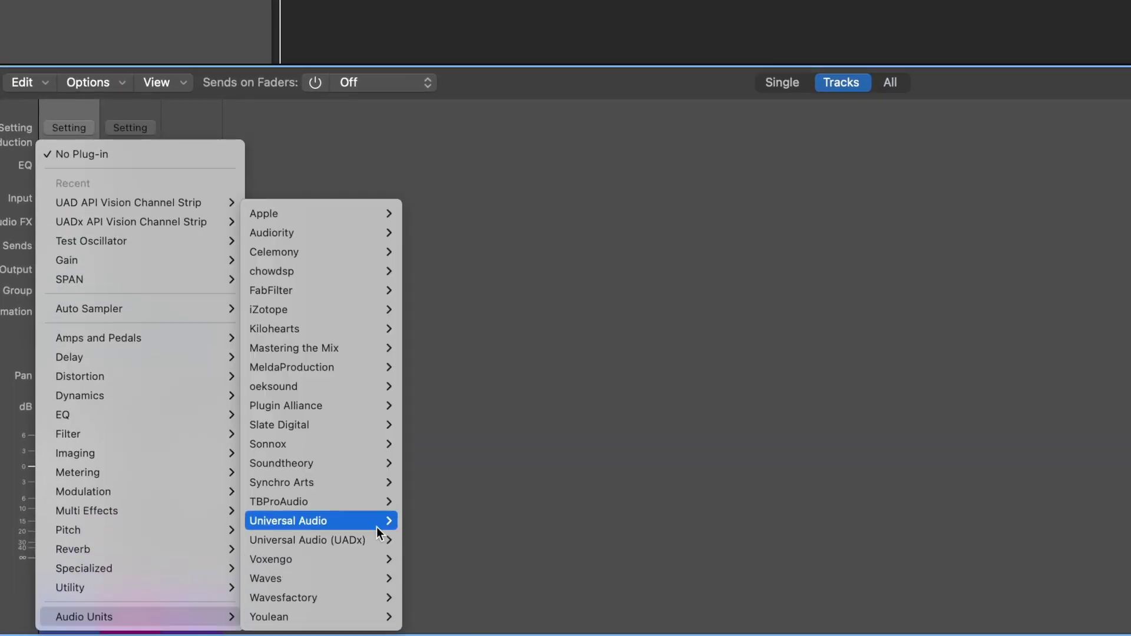
{"action": "mouse_move", "coordinate": [375, 529]}
{"action": "mouse_move", "coordinate": [362, 547]}
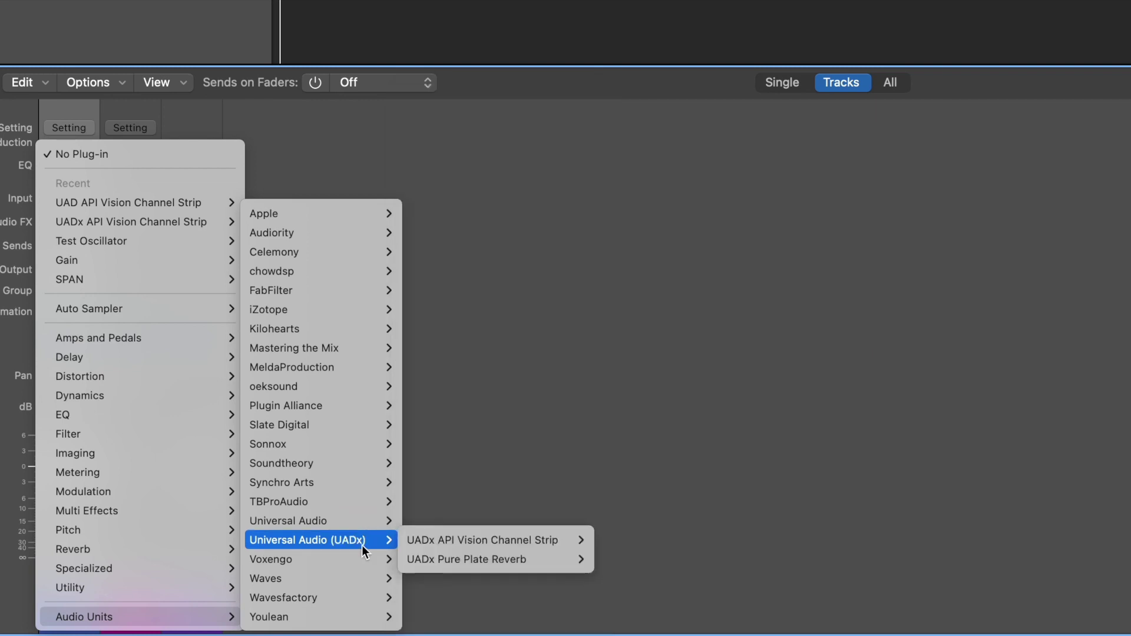
{"action": "mouse_move", "coordinate": [462, 525]}
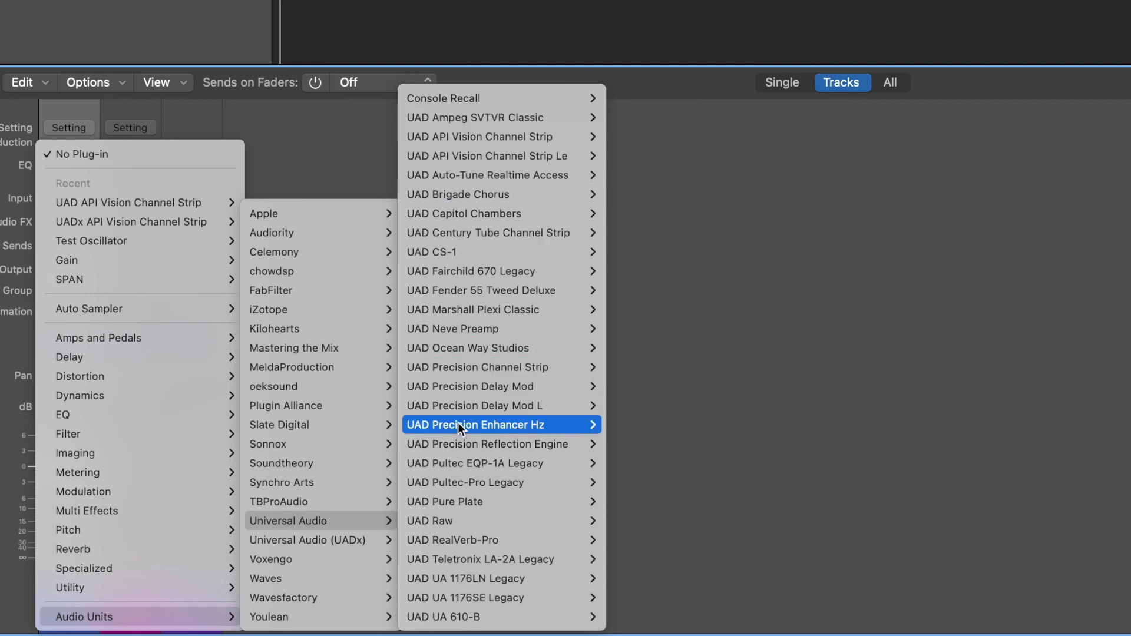
{"action": "mouse_move", "coordinate": [532, 540]}
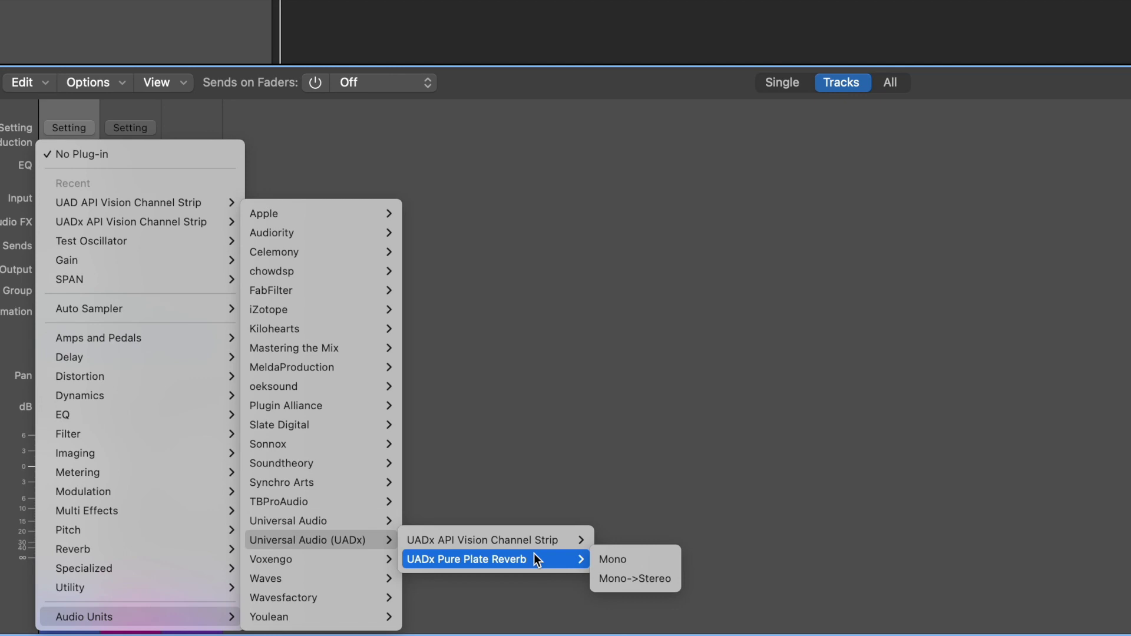
{"action": "left_click", "coordinate": [554, 341]}
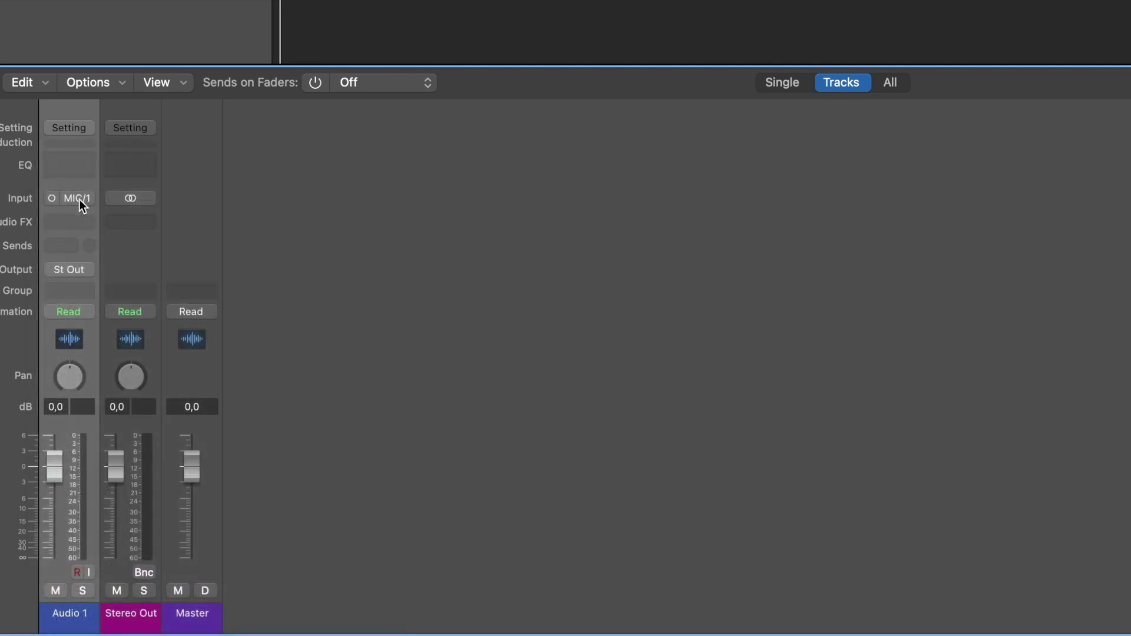
- Create one software instrument track with the Default Patch and Output 1 + 2
{"action": "key", "text": "alt+super+n"}
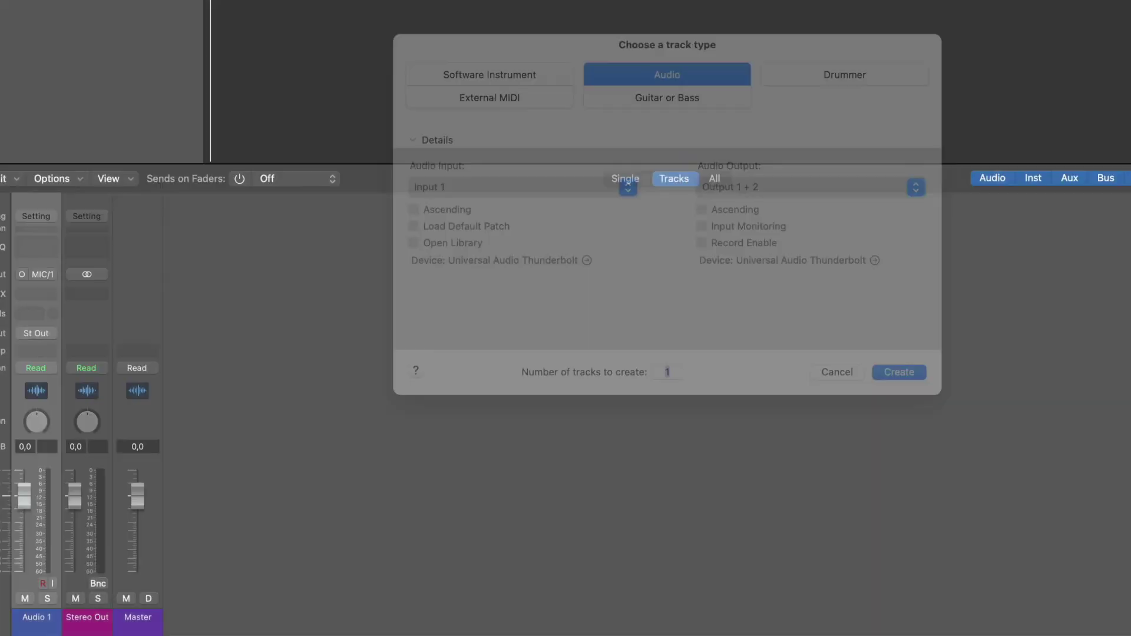
{"action": "left_click", "coordinate": [505, 121]}
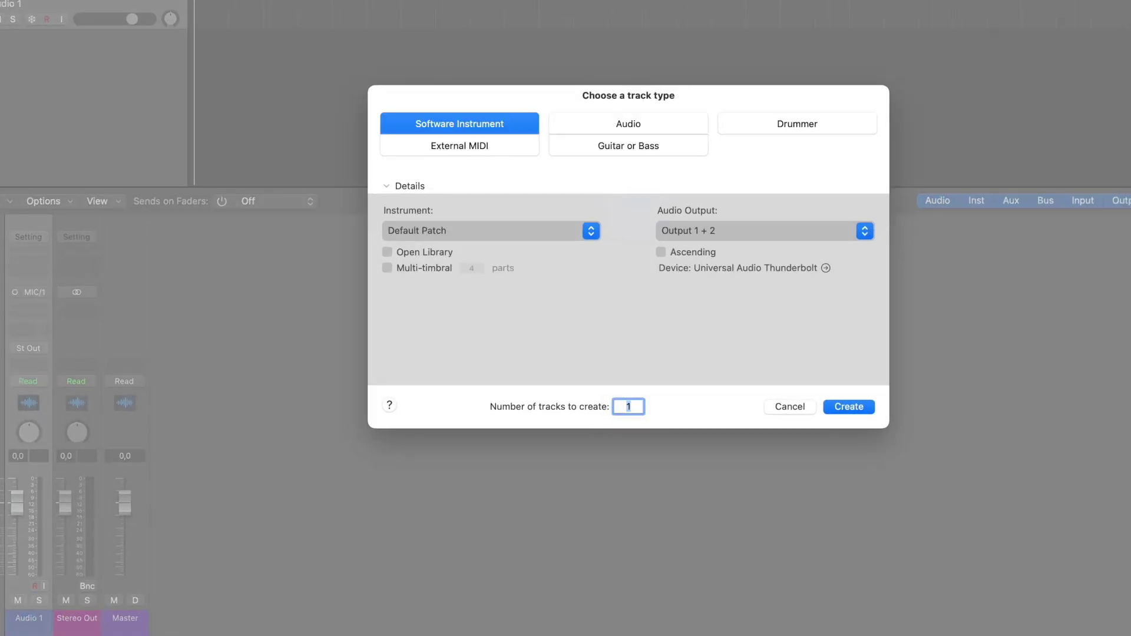
{"action": "key", "text": "Return"}
{"action": "left_click", "coordinate": [74, 239]}
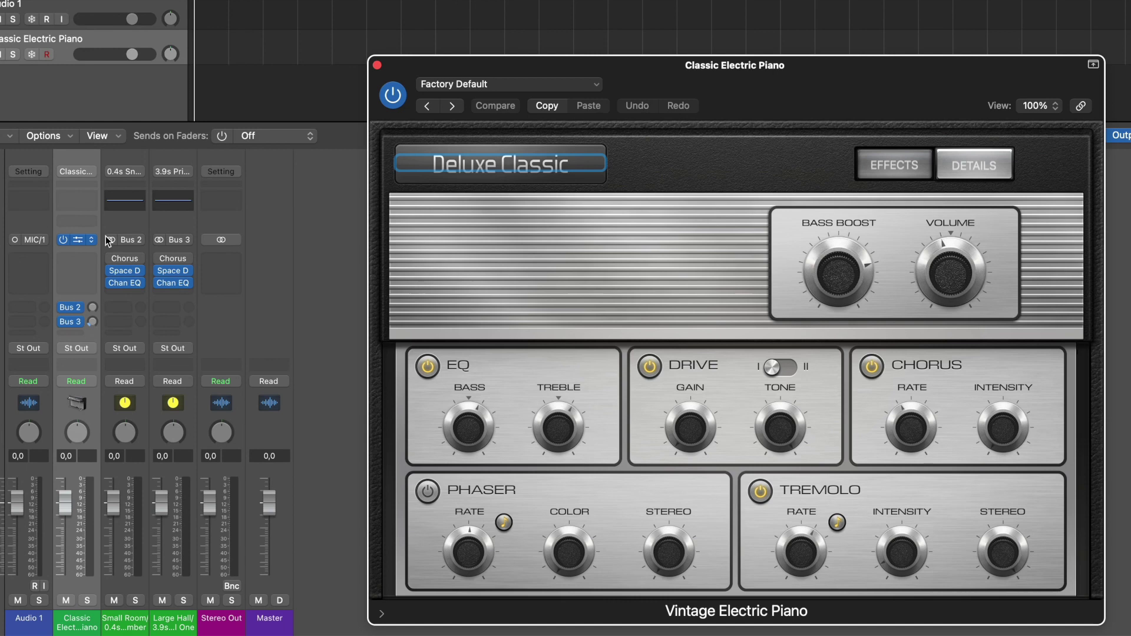
- Check the UADx Moog Minimoog Synth formats available for the electric piano track's instrument, then delete that track
{"action": "left_click", "coordinate": [89, 241]}
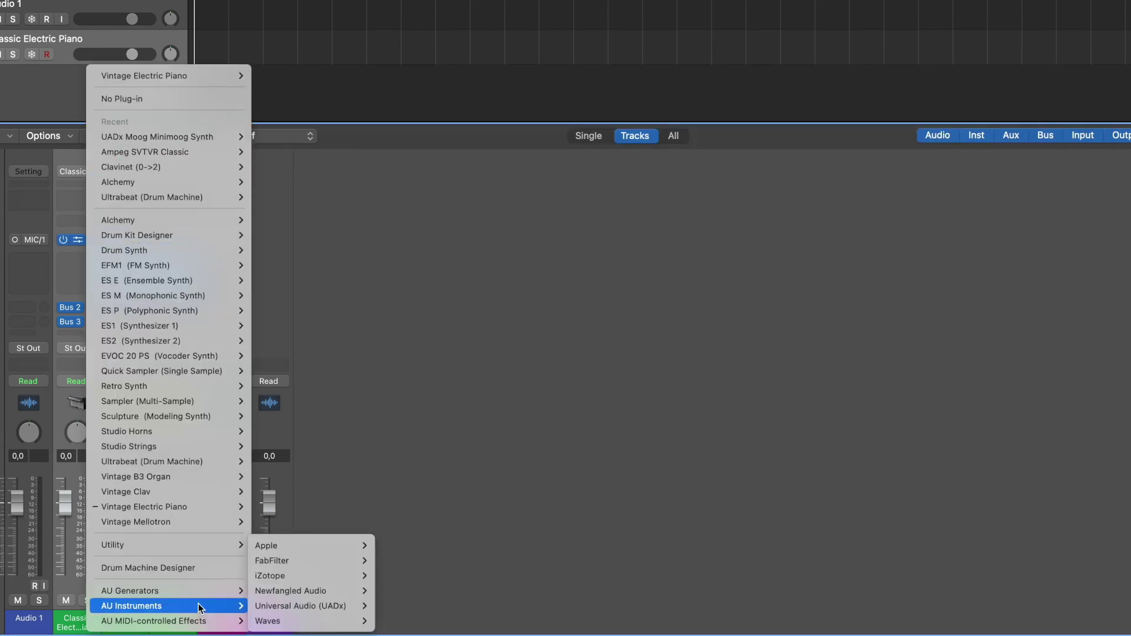
{"action": "mouse_move", "coordinate": [201, 597]}
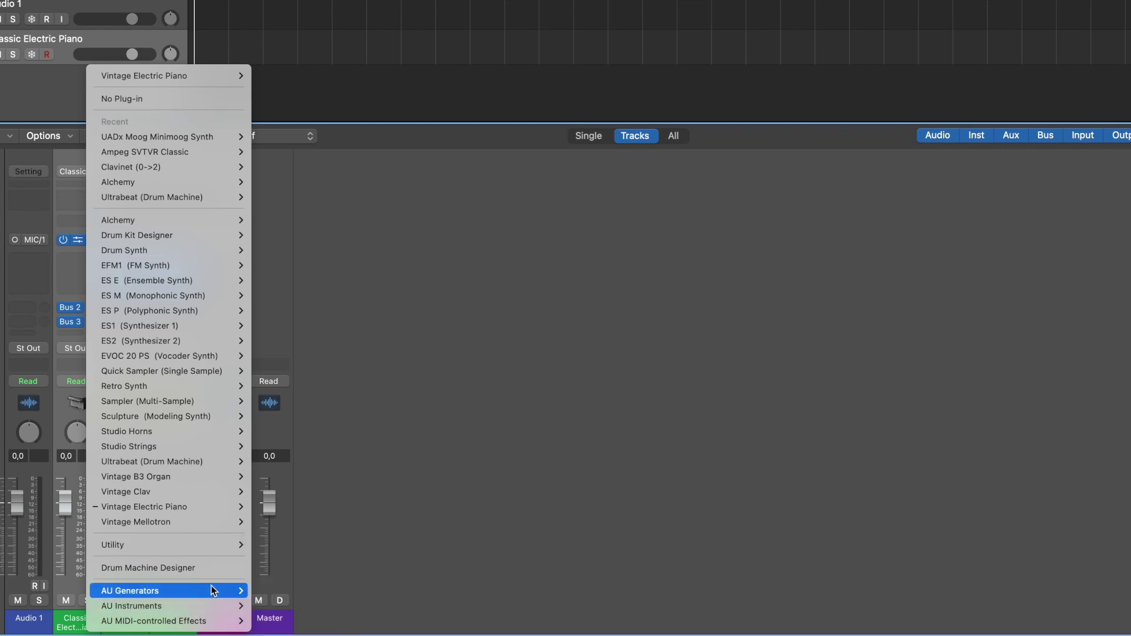
{"action": "mouse_move", "coordinate": [289, 615]}
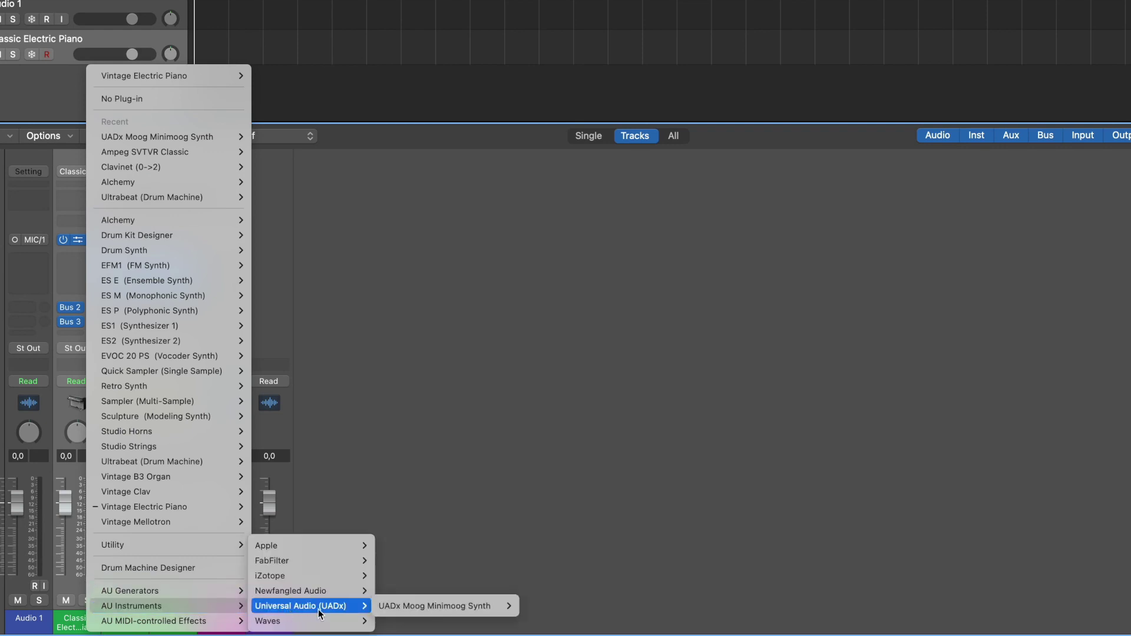
{"action": "mouse_move", "coordinate": [375, 612]}
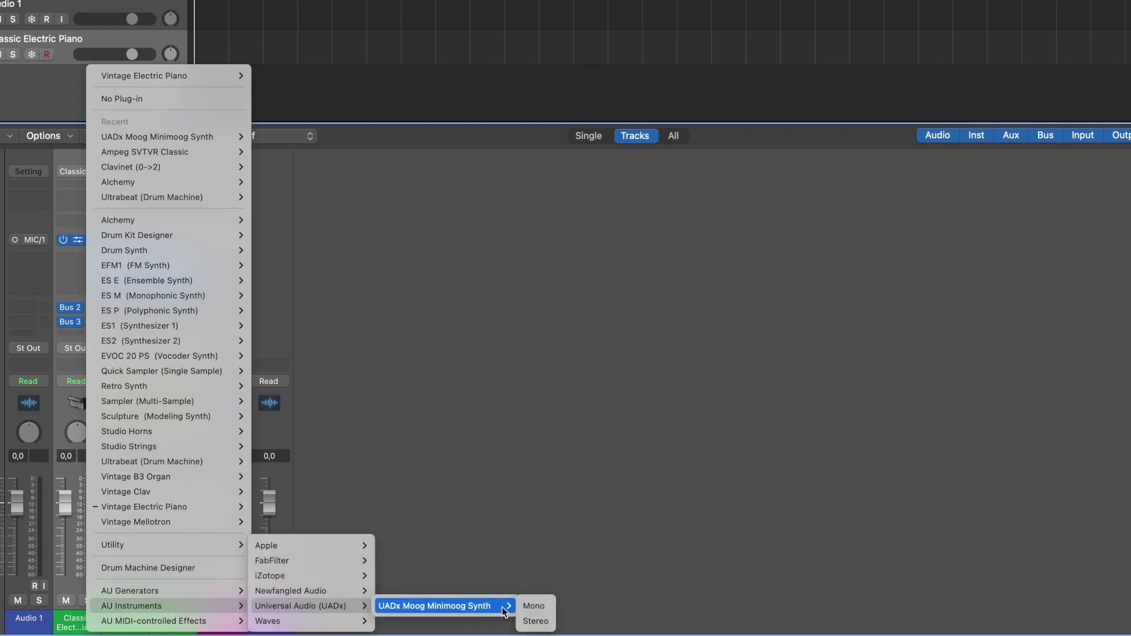
{"action": "left_click", "coordinate": [525, 606]}
{"action": "mouse_move", "coordinate": [486, 606]}
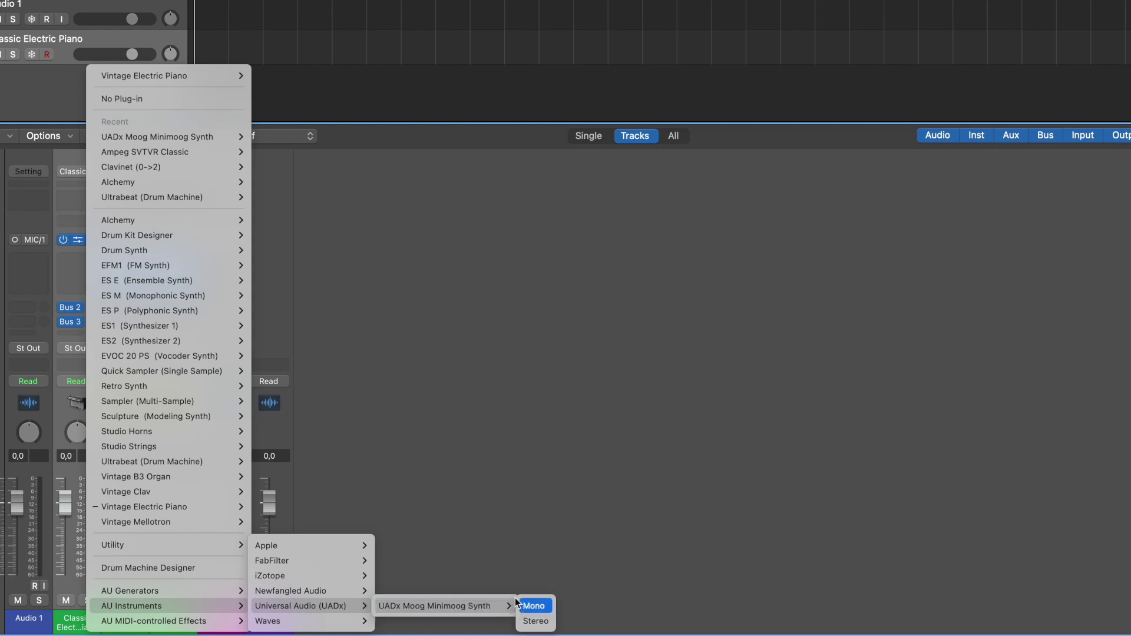
{"action": "left_click", "coordinate": [521, 440]}
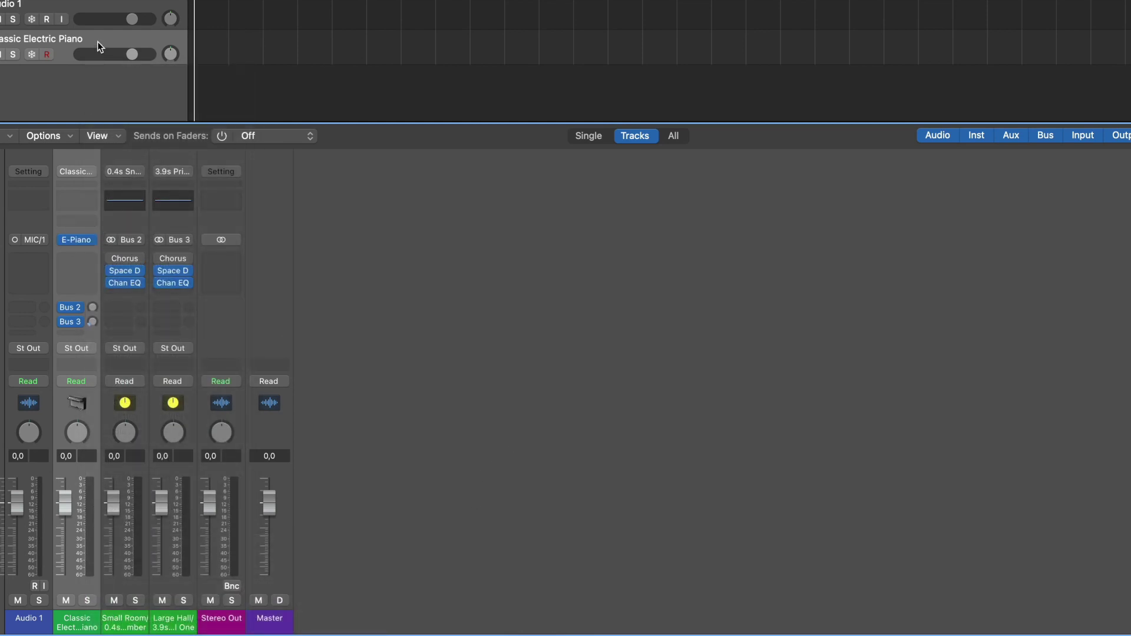
{"action": "key", "text": "super+BackSpace"}
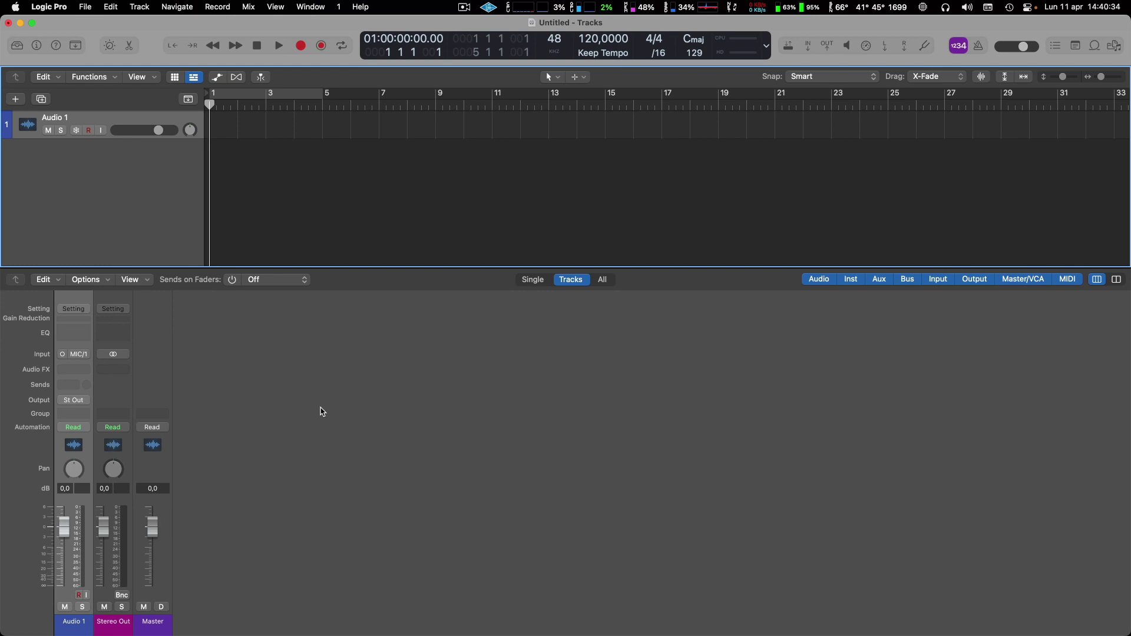
{"action": "left_click", "coordinate": [86, 375]}
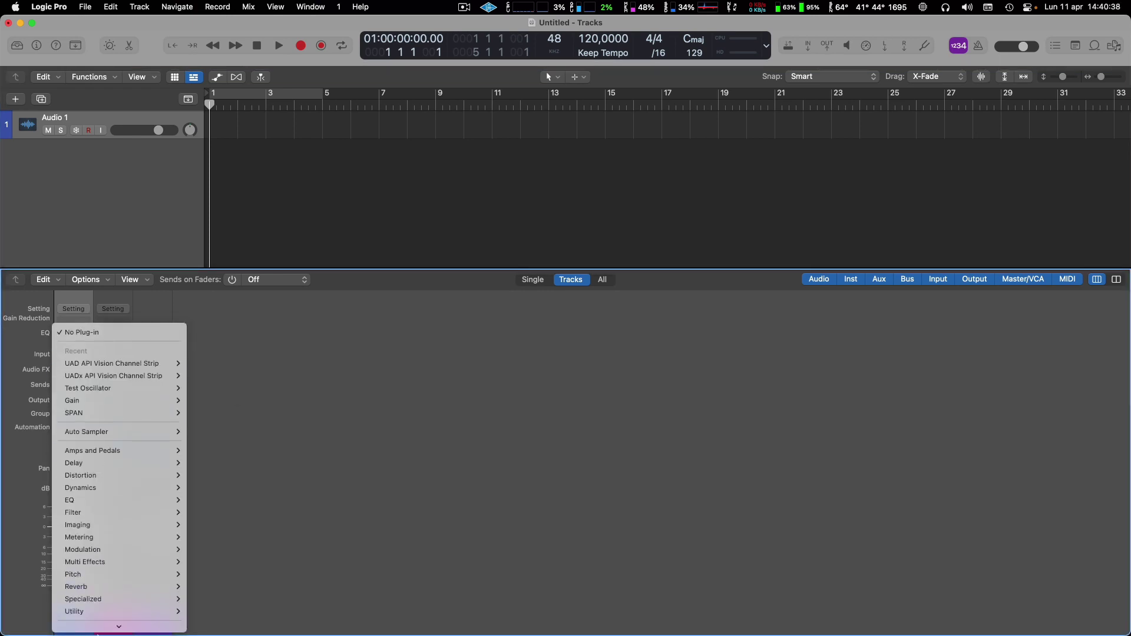
{"action": "mouse_move", "coordinate": [171, 605]}
{"action": "mouse_move", "coordinate": [236, 600]}
{"action": "left_click", "coordinate": [330, 417]}
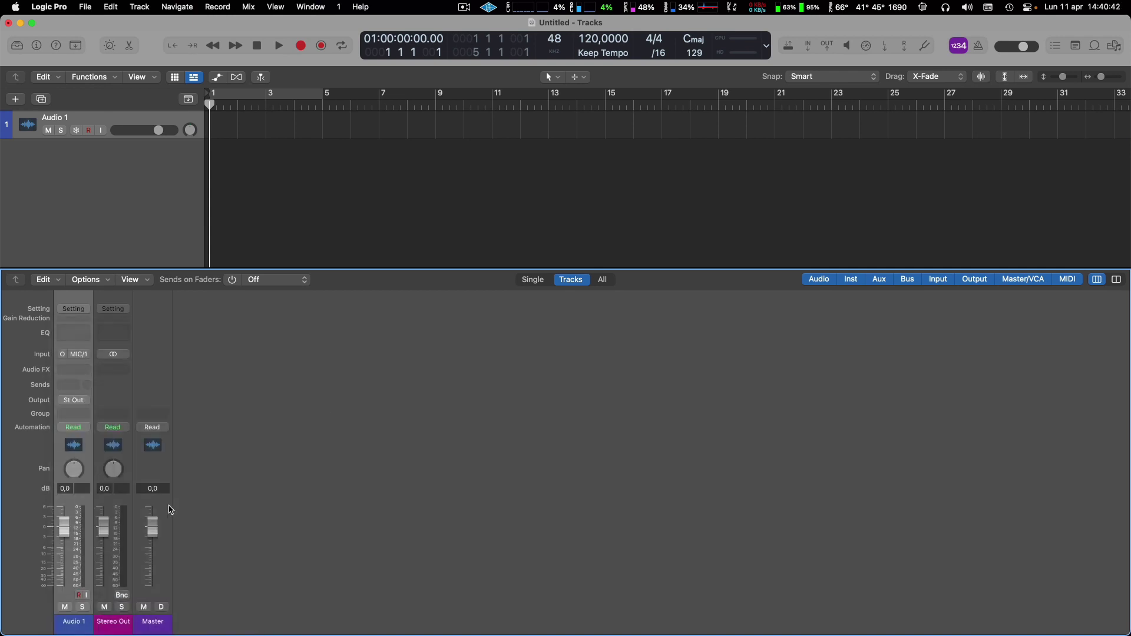
- Mute the Master channel and insert a mono Test Oscillator on Audio 1 with Pink Noise as its generator
{"action": "left_click", "coordinate": [143, 607]}
{"action": "left_click", "coordinate": [76, 370]}
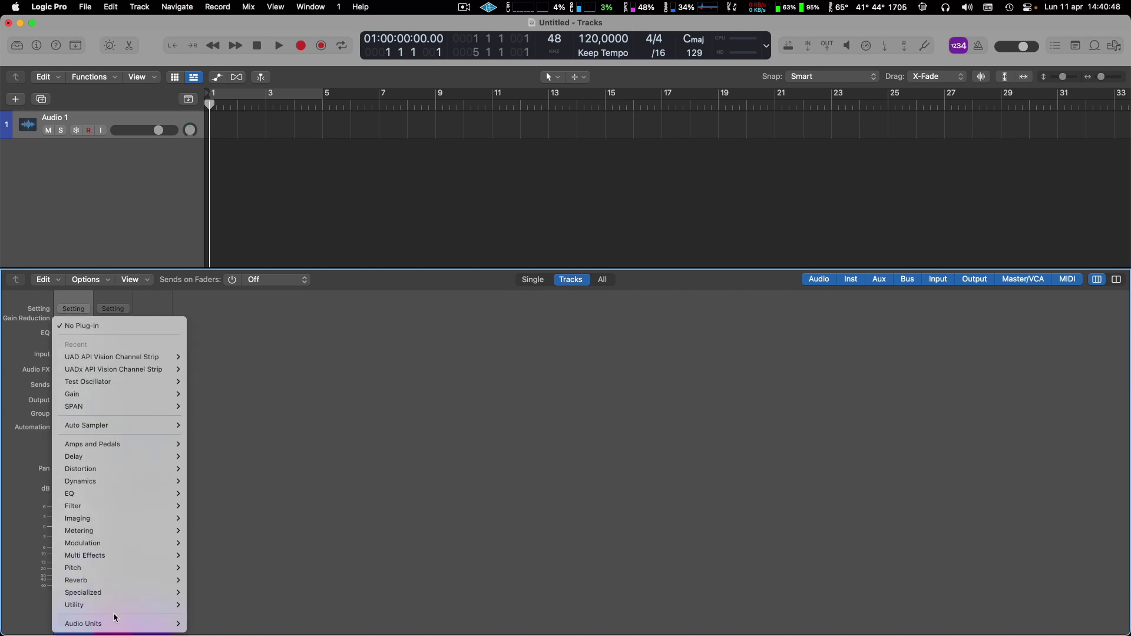
{"action": "mouse_move", "coordinate": [118, 606]}
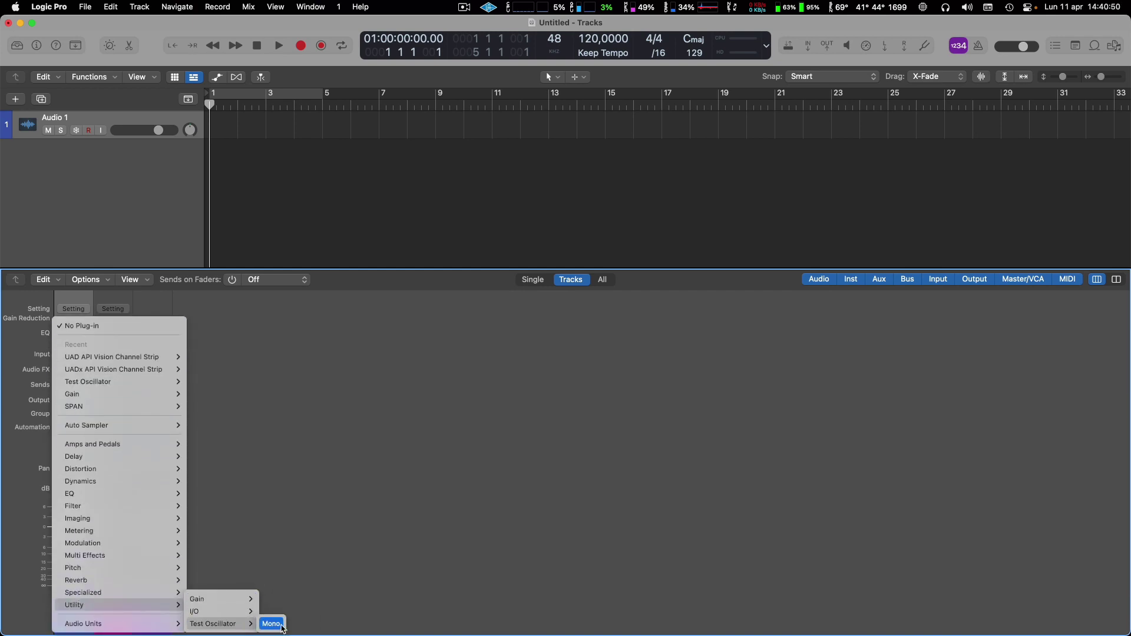
{"action": "left_click", "coordinate": [272, 624]}
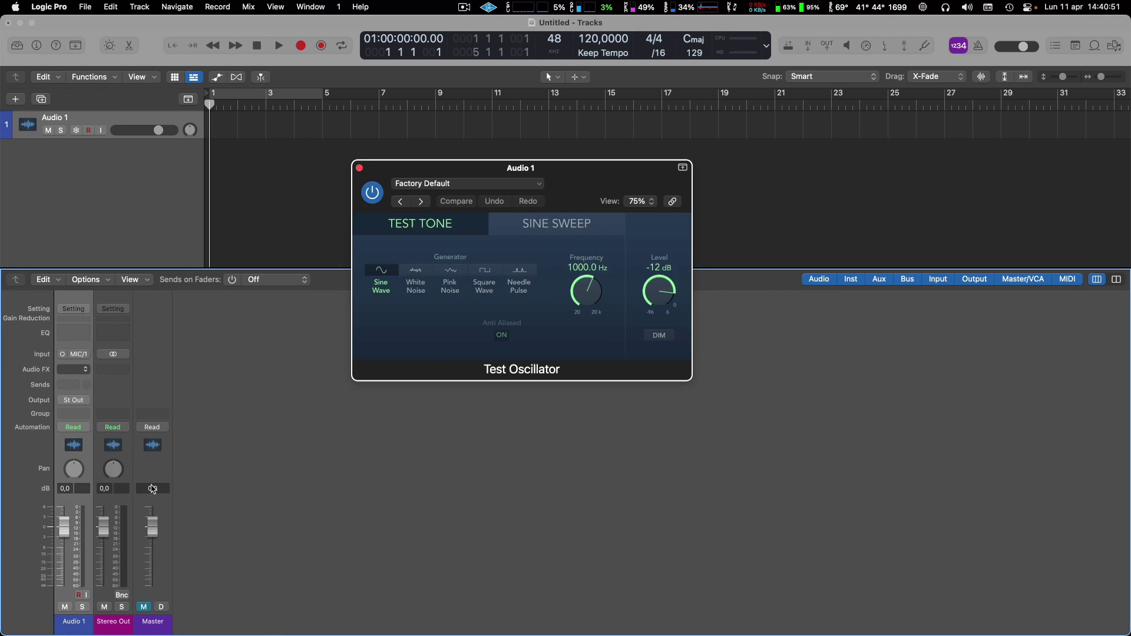
{"action": "left_click", "coordinate": [456, 273]}
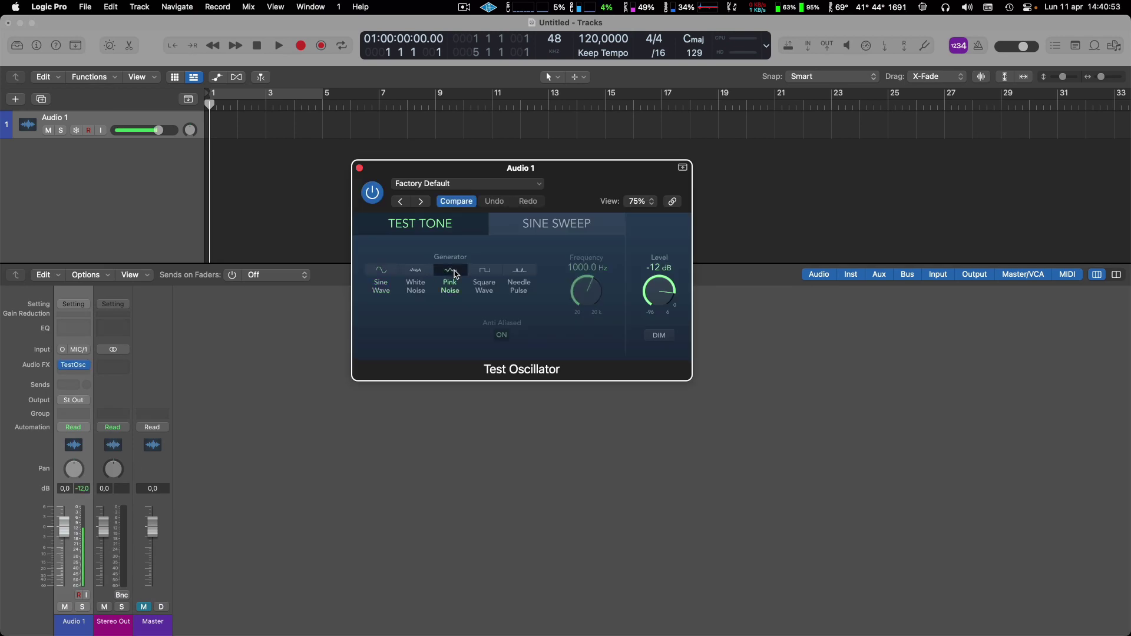
- Insert Voxengo SPAN on the Stereo Out channel, place its window beside the Test Oscillator, and close the oscillator window
{"action": "left_click", "coordinate": [114, 367]}
{"action": "scroll", "coordinate": [159, 557], "scroll_direction": "down", "scroll_amount": 2}
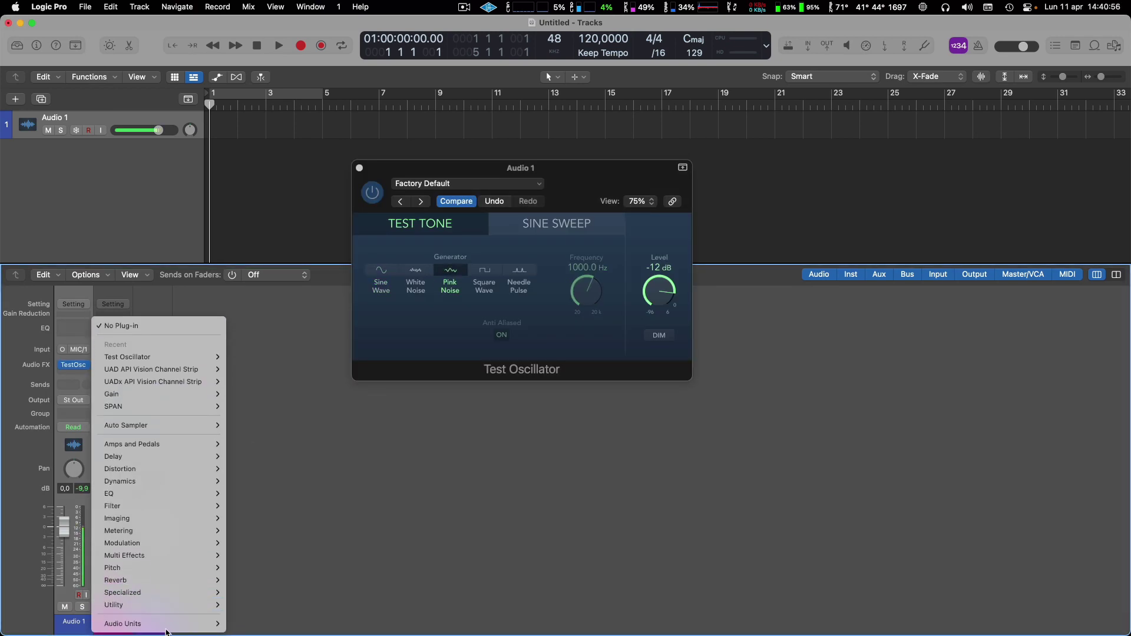
{"action": "mouse_move", "coordinate": [159, 624]}
{"action": "mouse_move", "coordinate": [271, 586]}
{"action": "mouse_move", "coordinate": [372, 610]}
{"action": "left_click", "coordinate": [413, 612]}
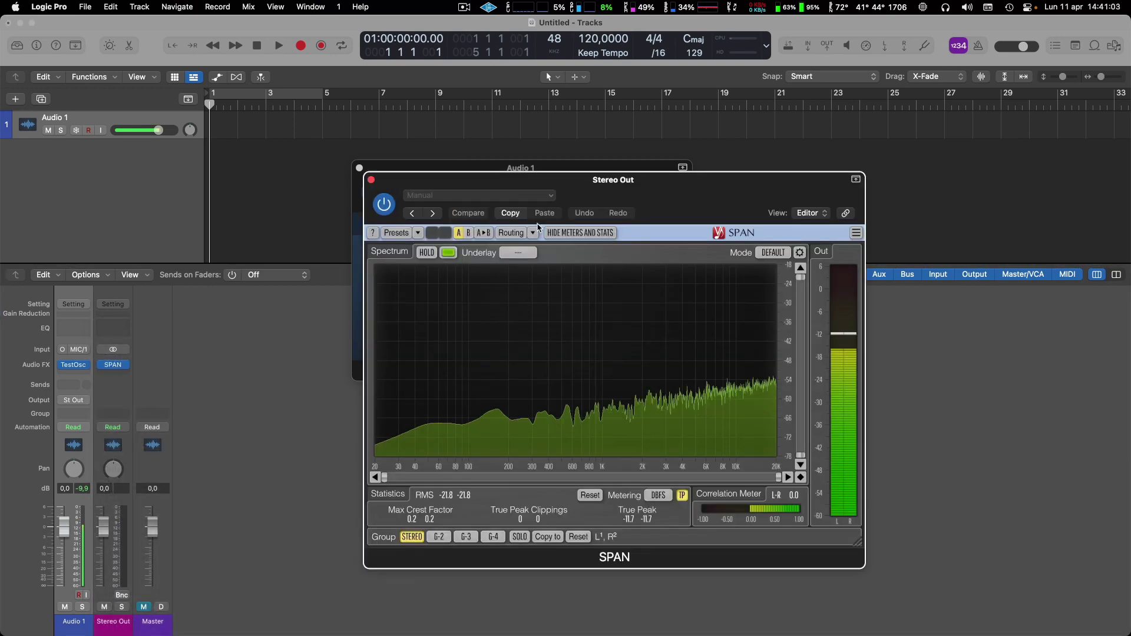
{"action": "left_click_drag", "start_coordinate": [511, 189], "coordinate": [681, 196]}
{"action": "left_click_drag", "start_coordinate": [548, 169], "coordinate": [356, 144]}
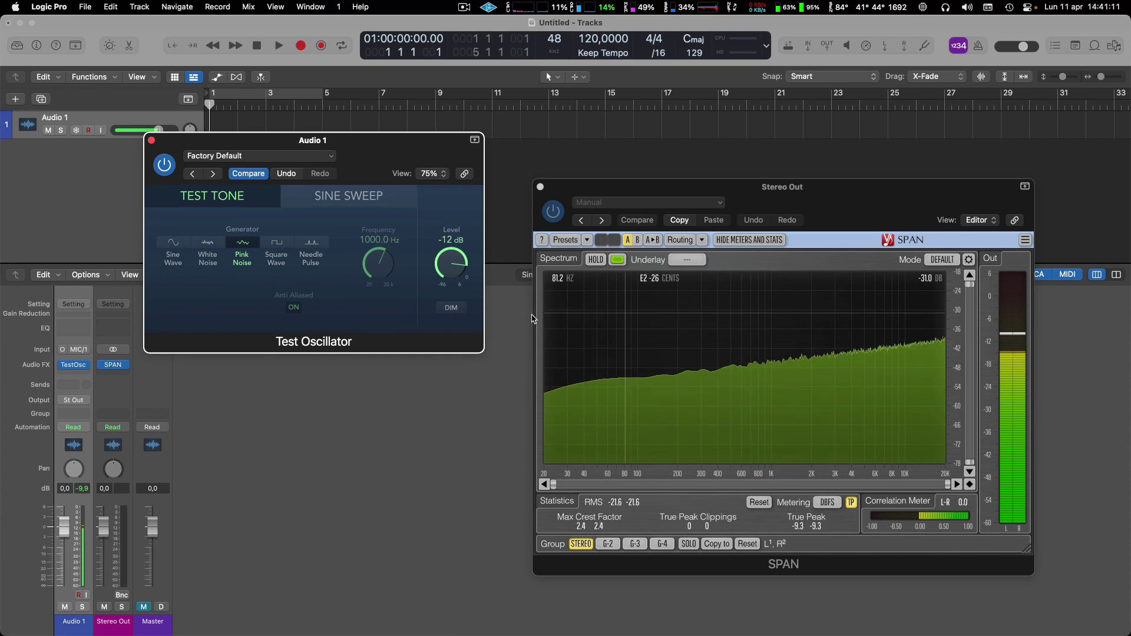
{"action": "left_click", "coordinate": [152, 141]}
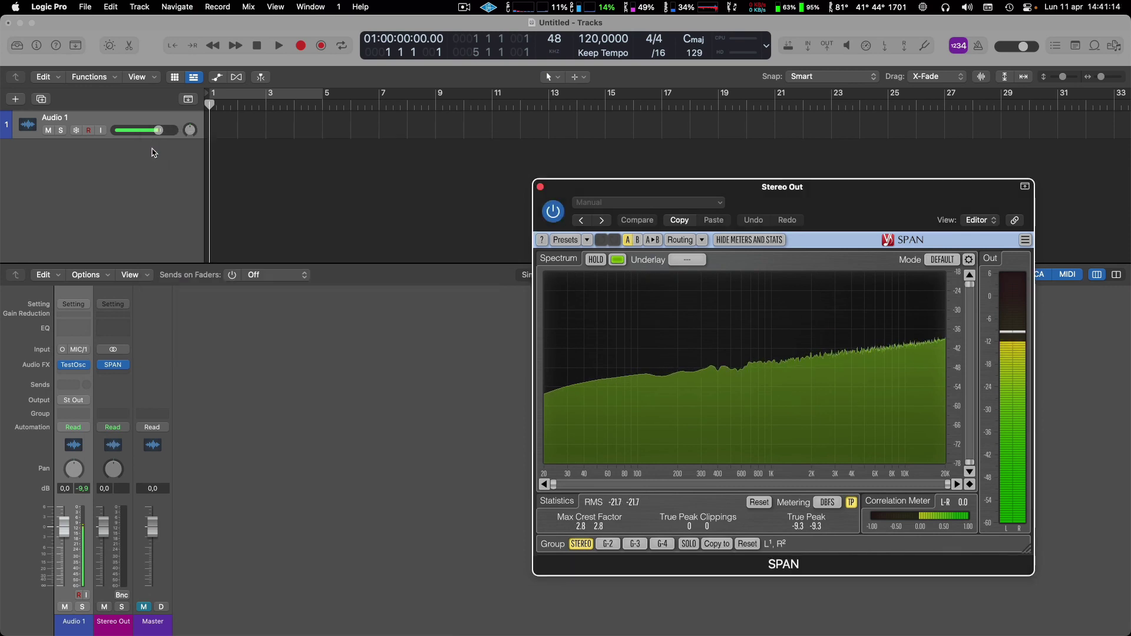
- Route Audio 1's output to Bus 1 and switch the input format of Aux 1 to mono
{"action": "left_click", "coordinate": [74, 403]}
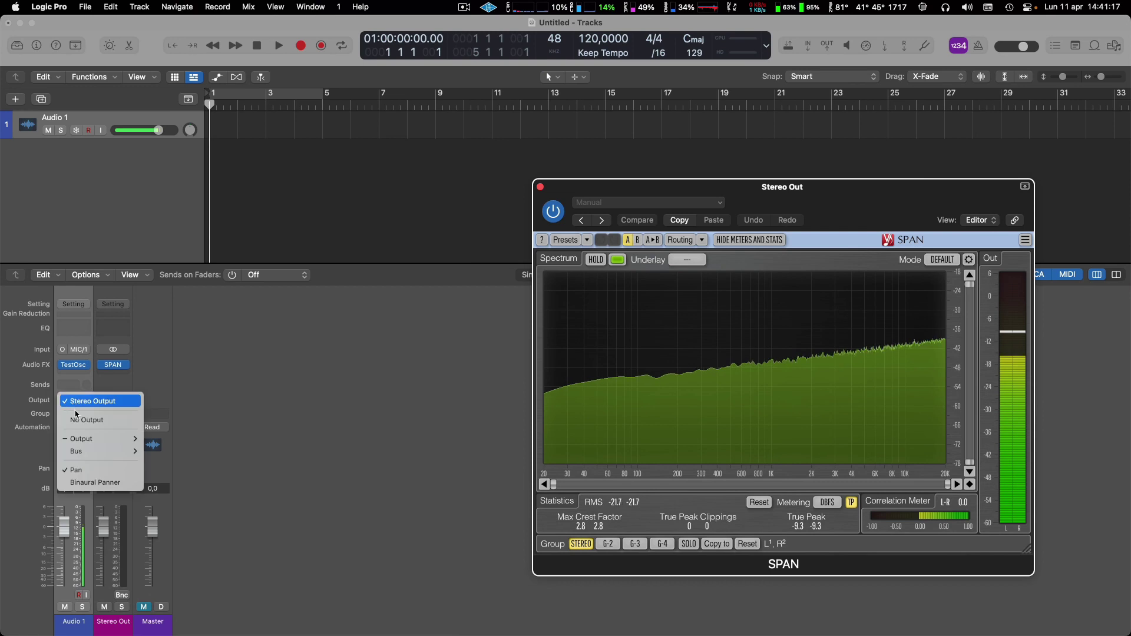
{"action": "mouse_move", "coordinate": [112, 456]}
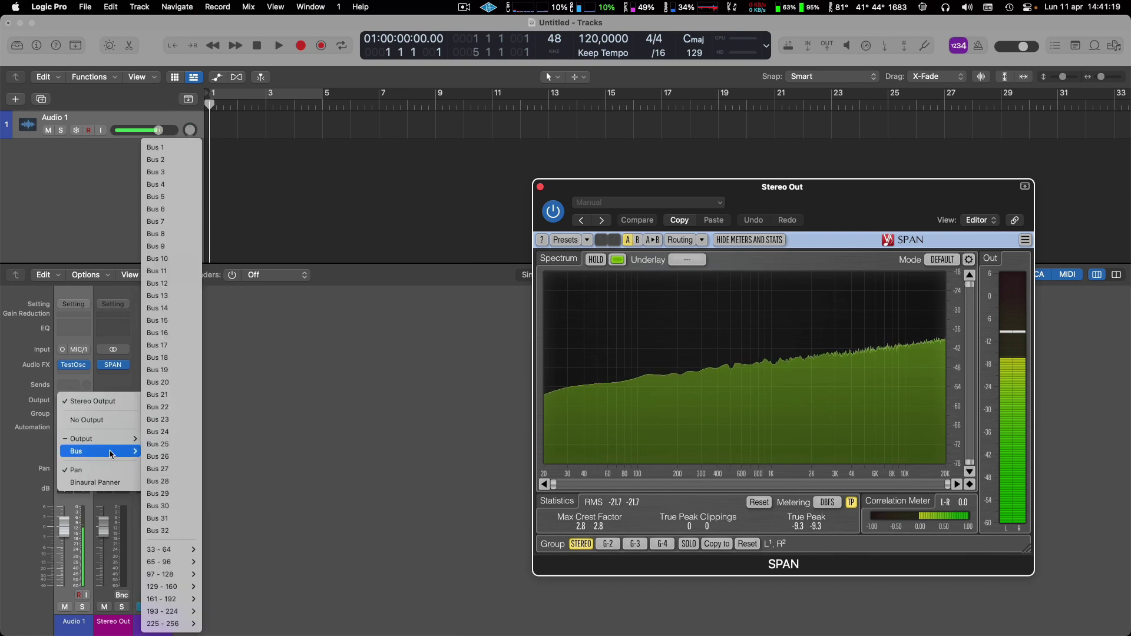
{"action": "left_click", "coordinate": [182, 151]}
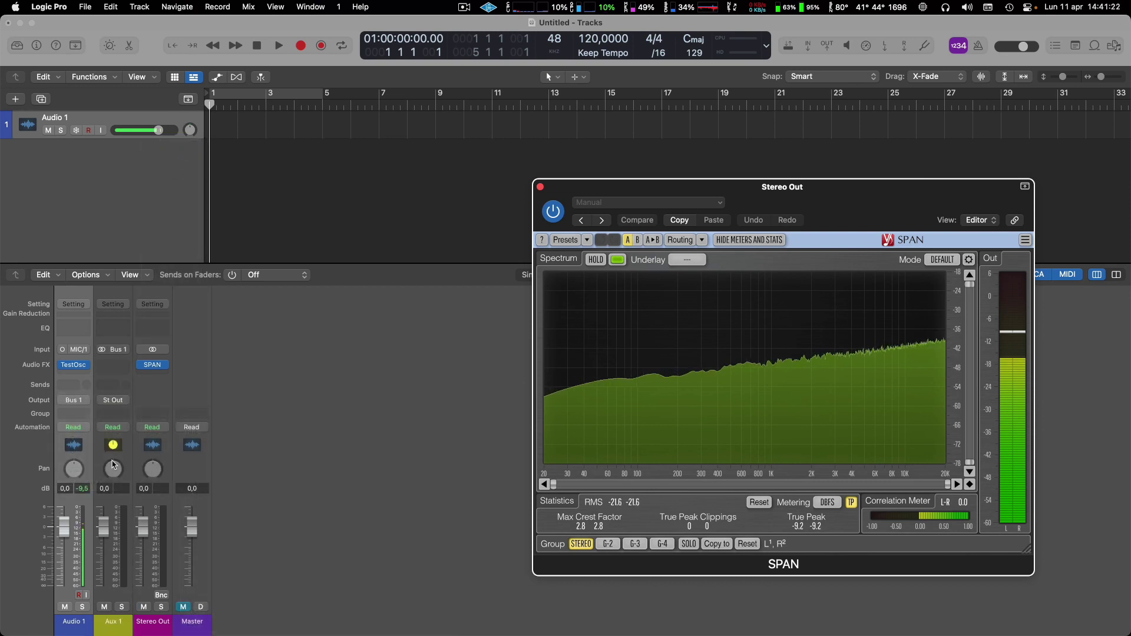
{"action": "left_click", "coordinate": [103, 353]}
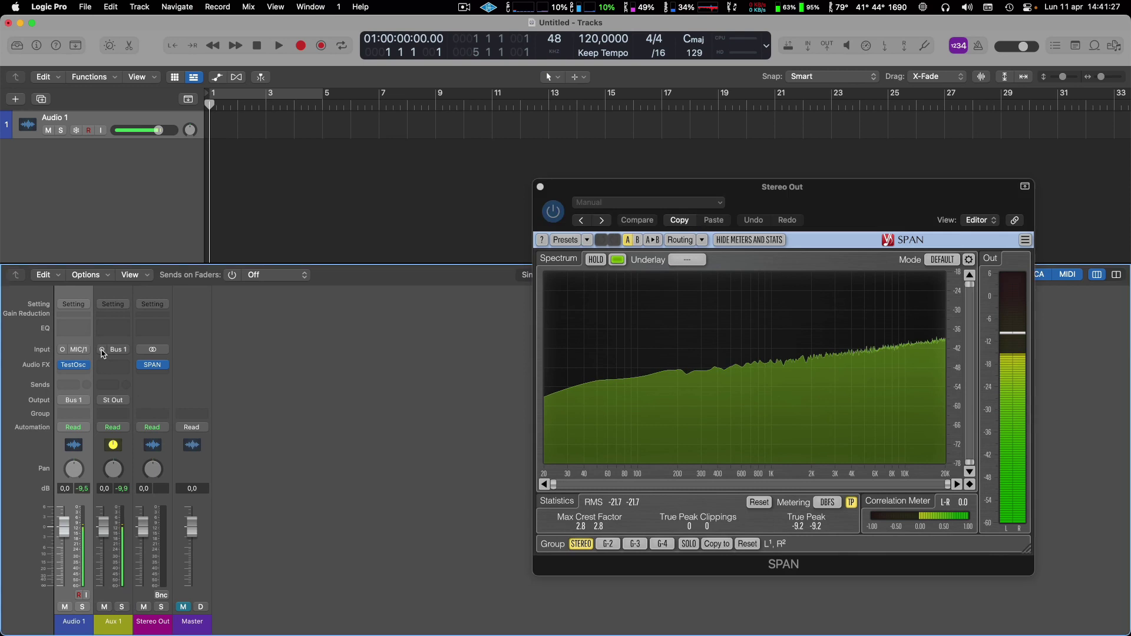
- Add a Bus 2 send to Audio 1 and raise its send level
{"action": "left_click", "coordinate": [72, 385]}
{"action": "mouse_move", "coordinate": [82, 403]}
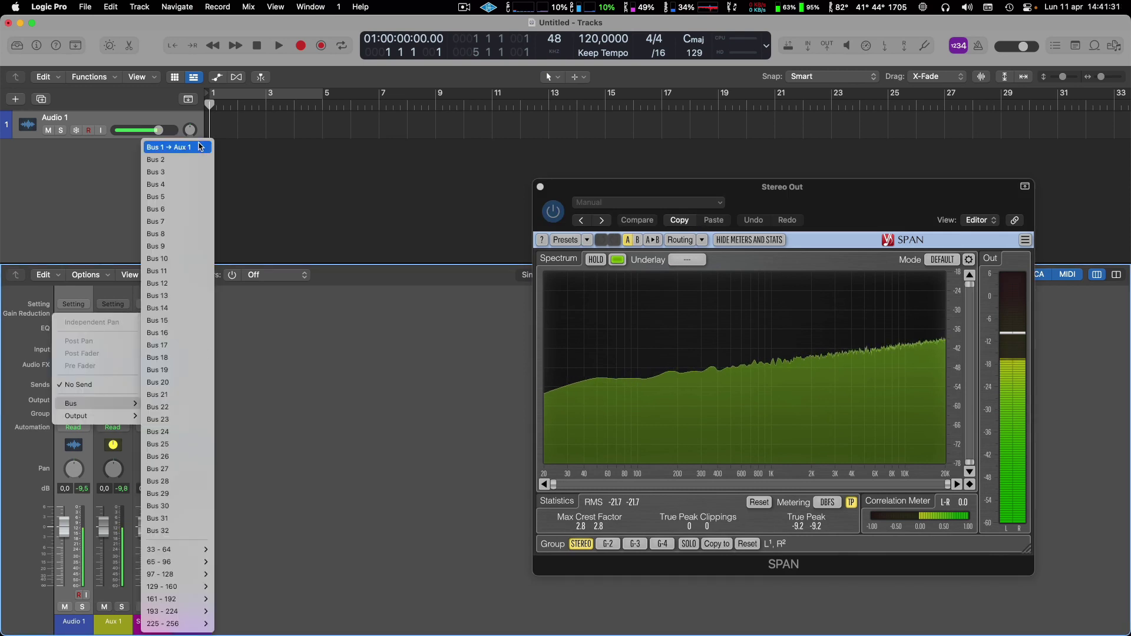
{"action": "left_click", "coordinate": [184, 160]}
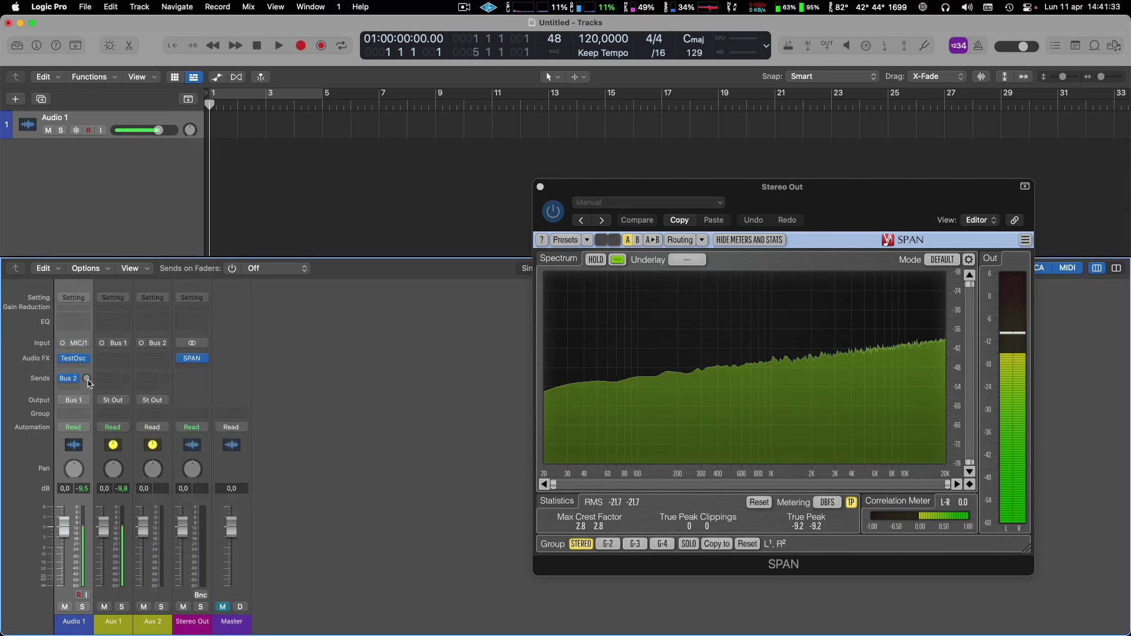
{"action": "scroll", "coordinate": [87, 379], "scroll_direction": "up", "scroll_amount": 5}
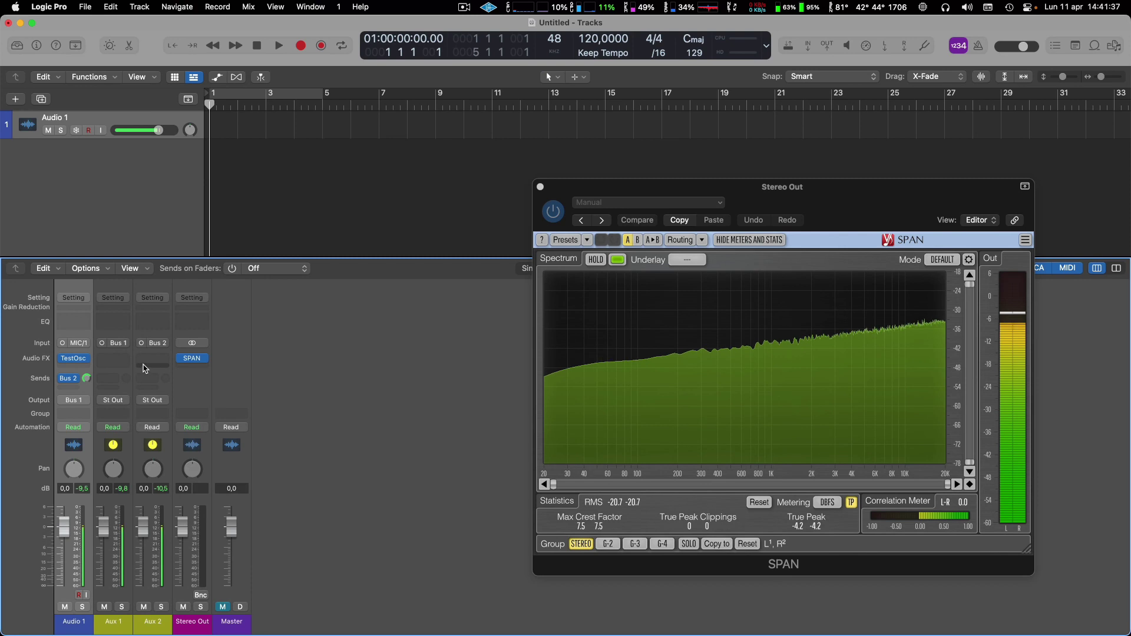
- Insert a mono Gain plug-in on Aux 2 and turn on its Phase Invert
{"action": "left_click", "coordinate": [164, 369]}
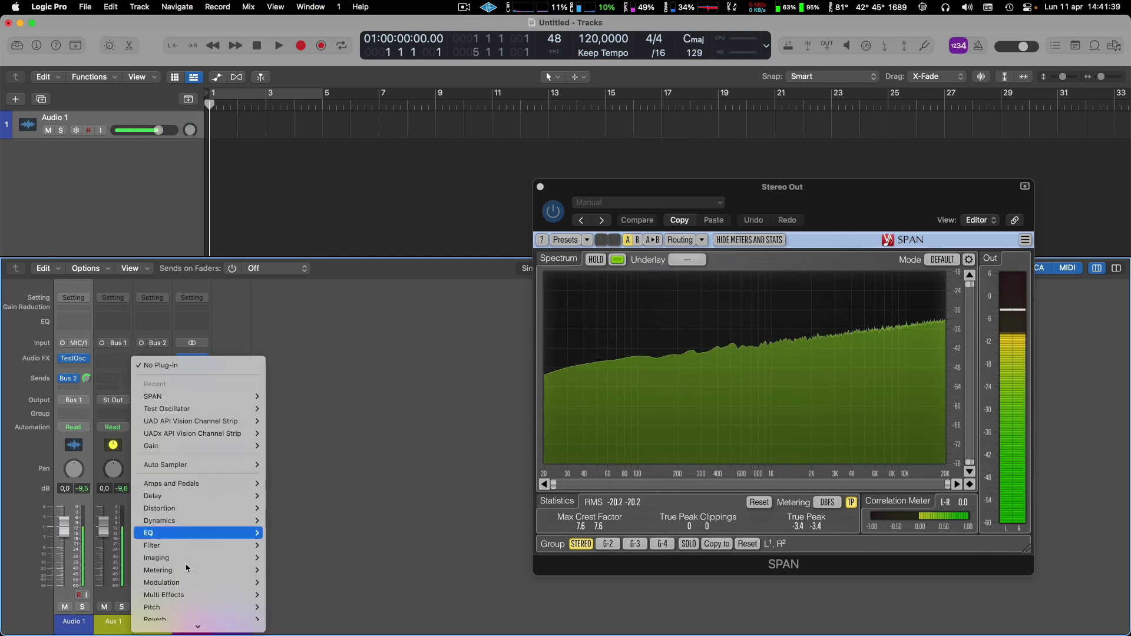
{"action": "mouse_move", "coordinate": [200, 607]}
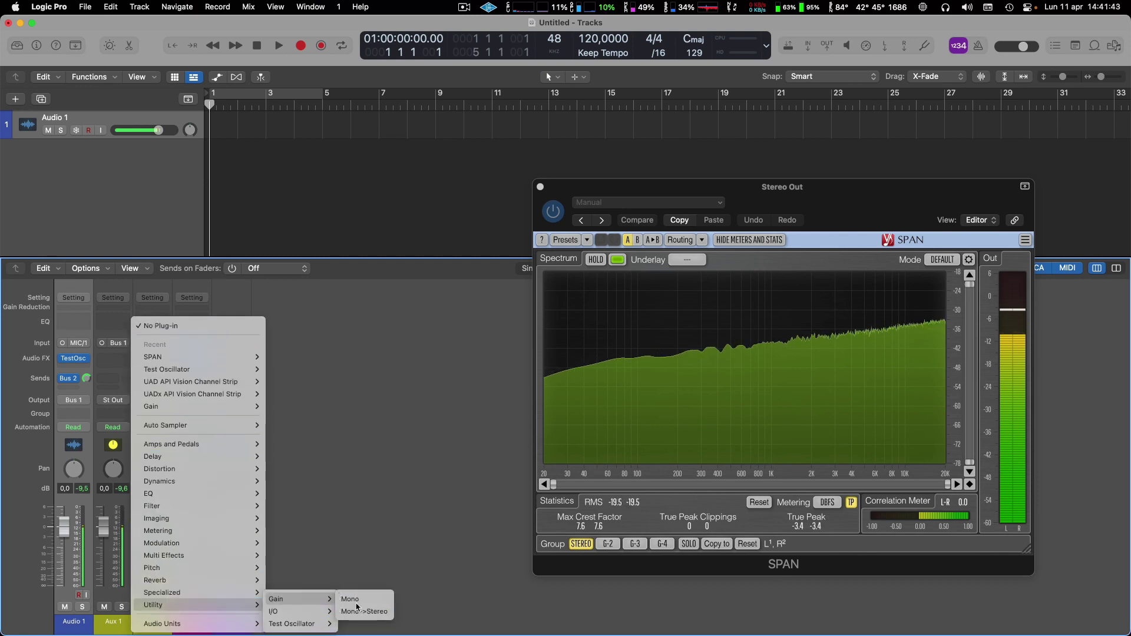
{"action": "left_click", "coordinate": [366, 600]}
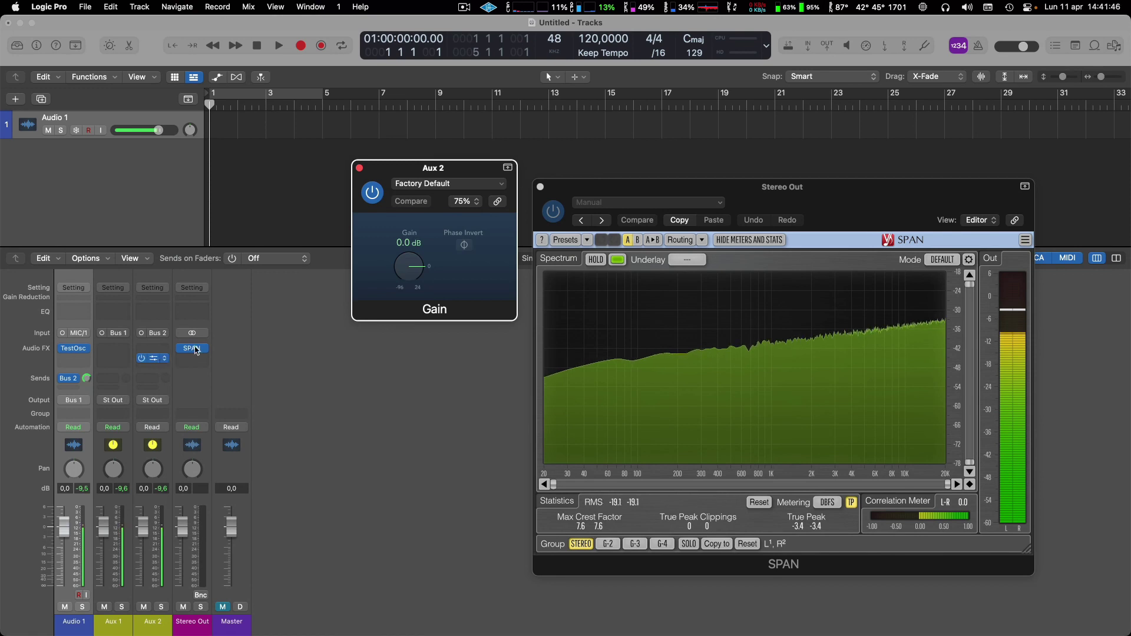
{"action": "left_click", "coordinate": [465, 247]}
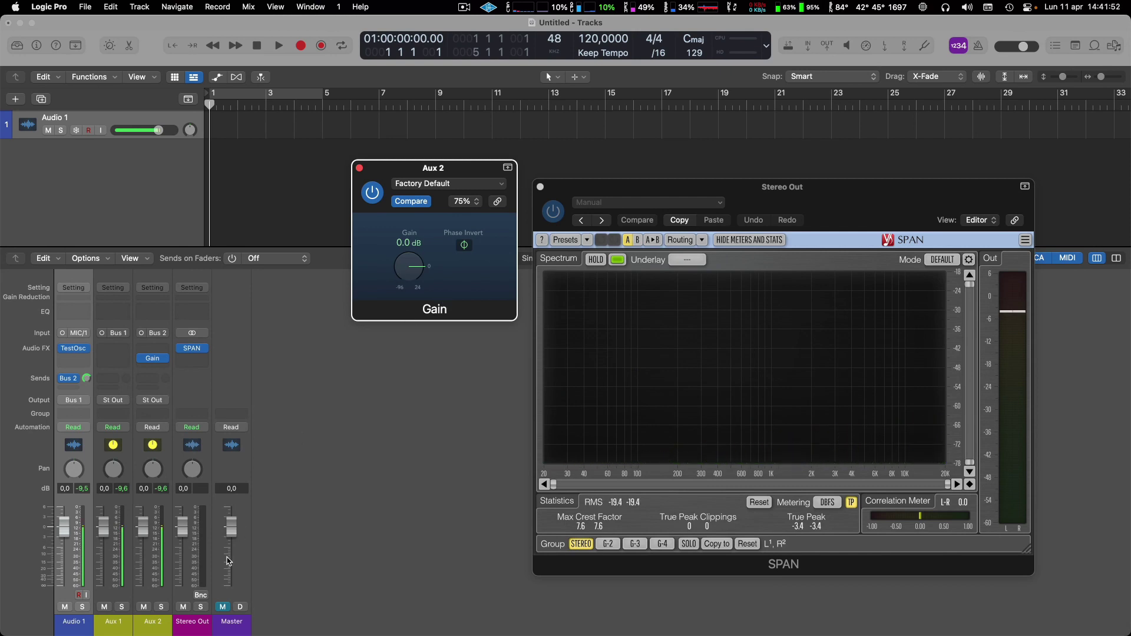
- Lower the Master fader to about -17.2 dB, unmute it, and toggle the Gain plug-in's Phase Invert to compare both states
{"action": "left_click_drag", "start_coordinate": [231, 529], "coordinate": [252, 538]}
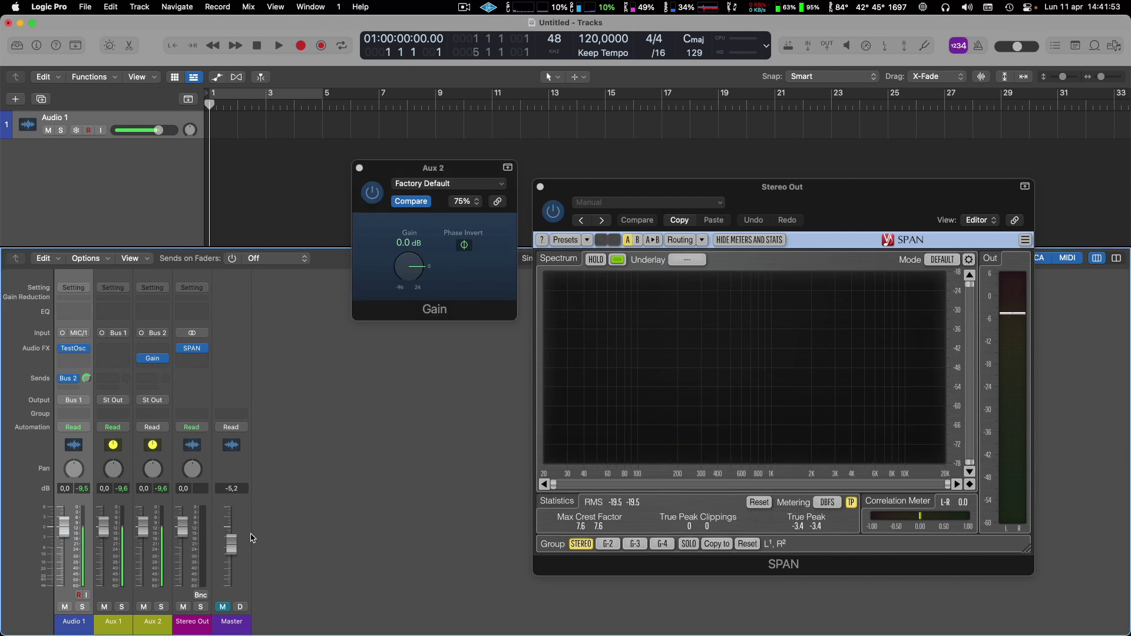
{"action": "left_click", "coordinate": [464, 243]}
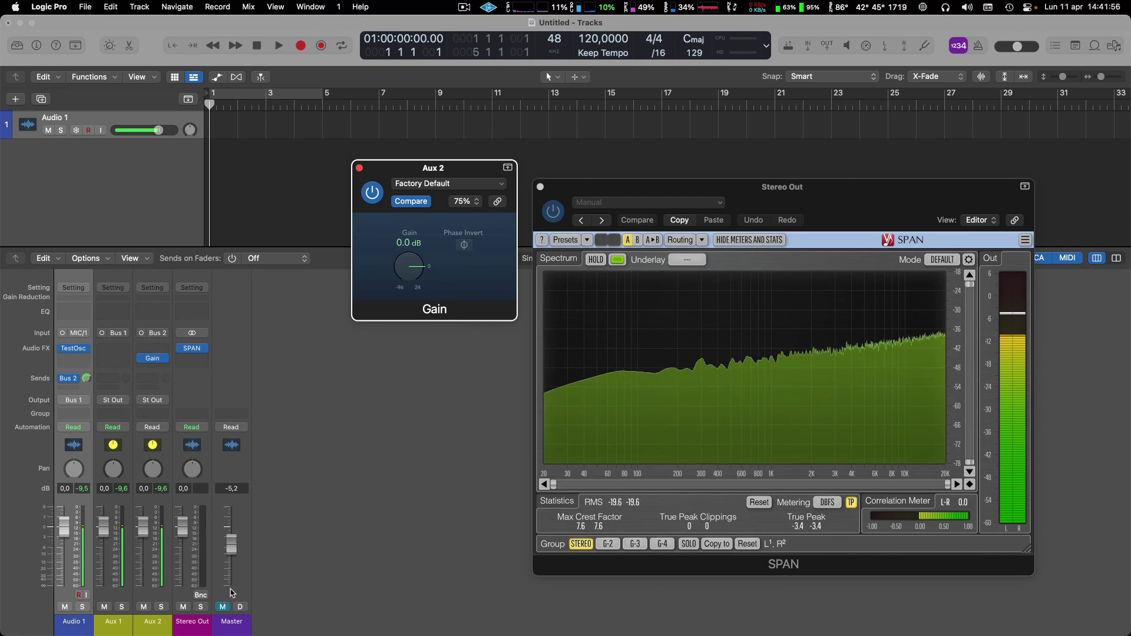
{"action": "left_click_drag", "start_coordinate": [226, 598], "coordinate": [226, 613]}
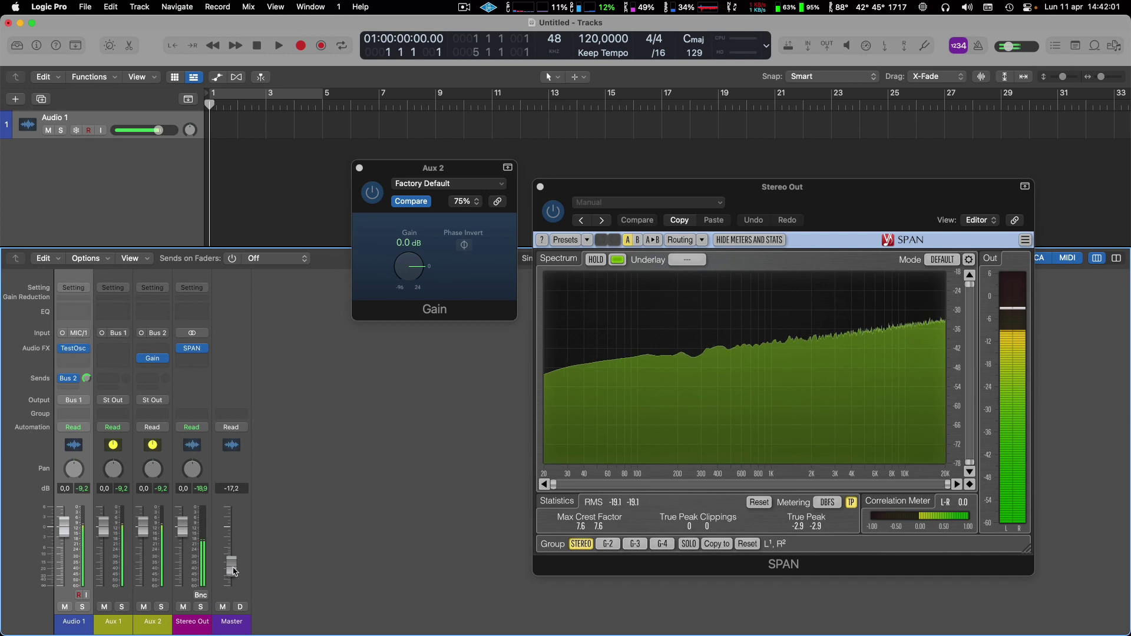
{"action": "left_click", "coordinate": [465, 247]}
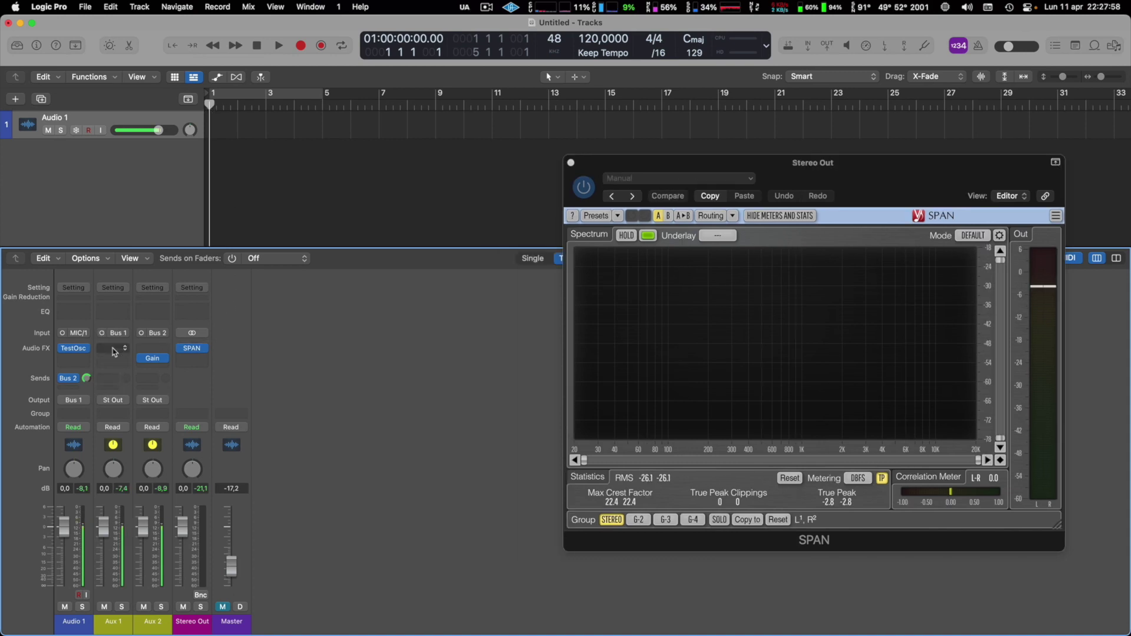
- Insert the mono UADx API Vision Channel Strip on Aux 1 and move its window clear of SPAN
{"action": "left_click", "coordinate": [114, 348]}
{"action": "mouse_move", "coordinate": [145, 625]}
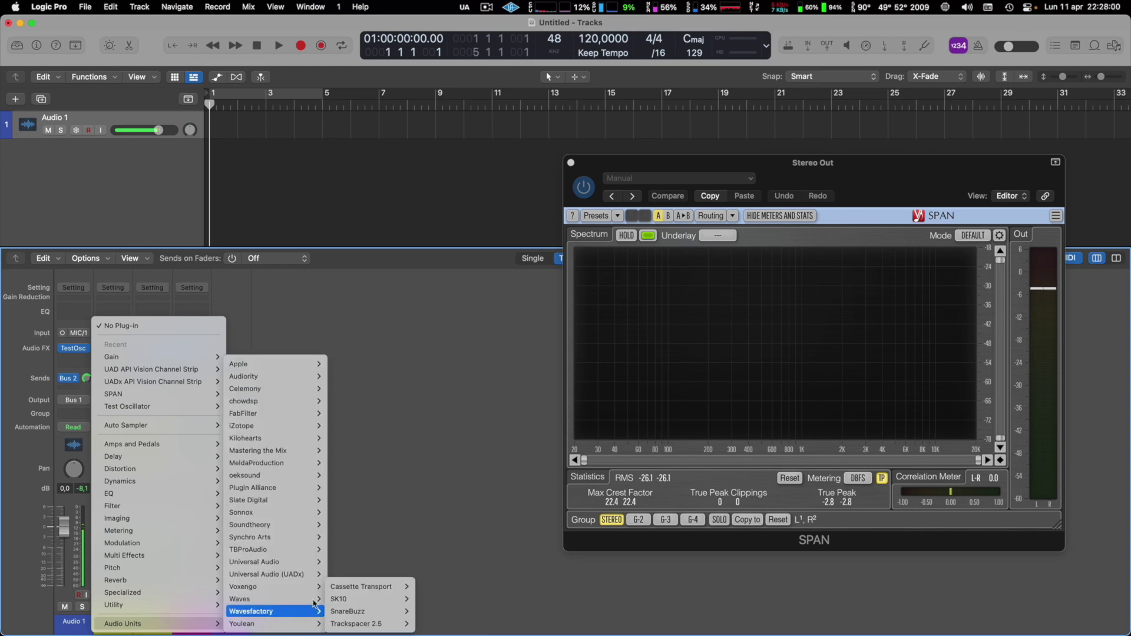
{"action": "mouse_move", "coordinate": [310, 575]}
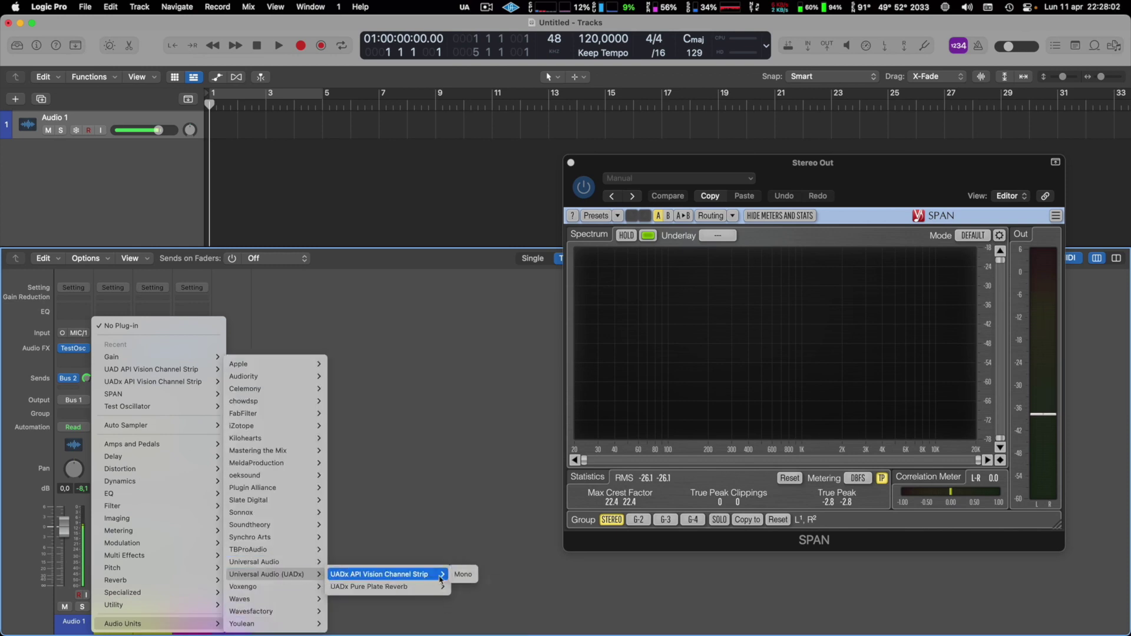
{"action": "left_click", "coordinate": [462, 574]}
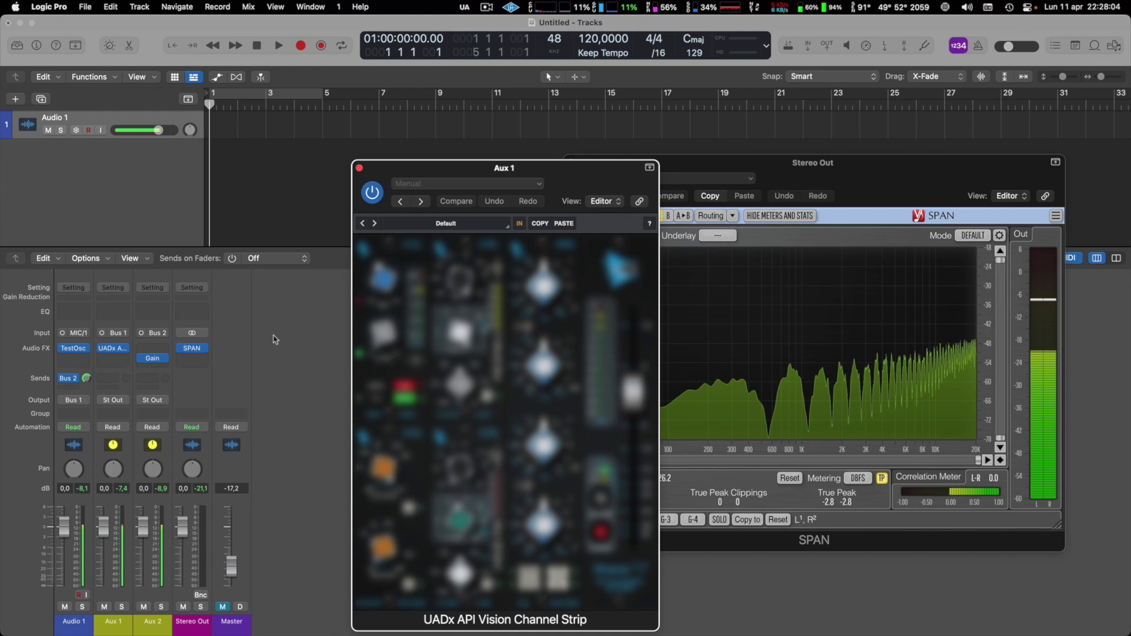
{"action": "left_click_drag", "start_coordinate": [436, 168], "coordinate": [297, 92]}
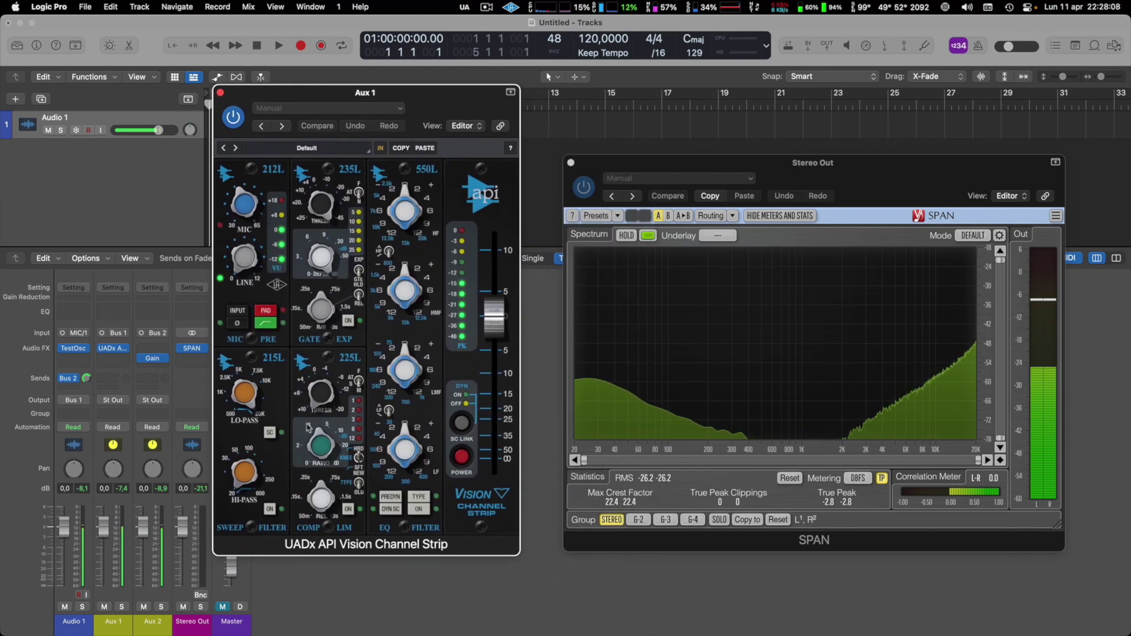
- Switch on the channel strip's 215L filter, adjust its 550L EQ band gains, and close the plug-in window
{"action": "left_click", "coordinate": [270, 510]}
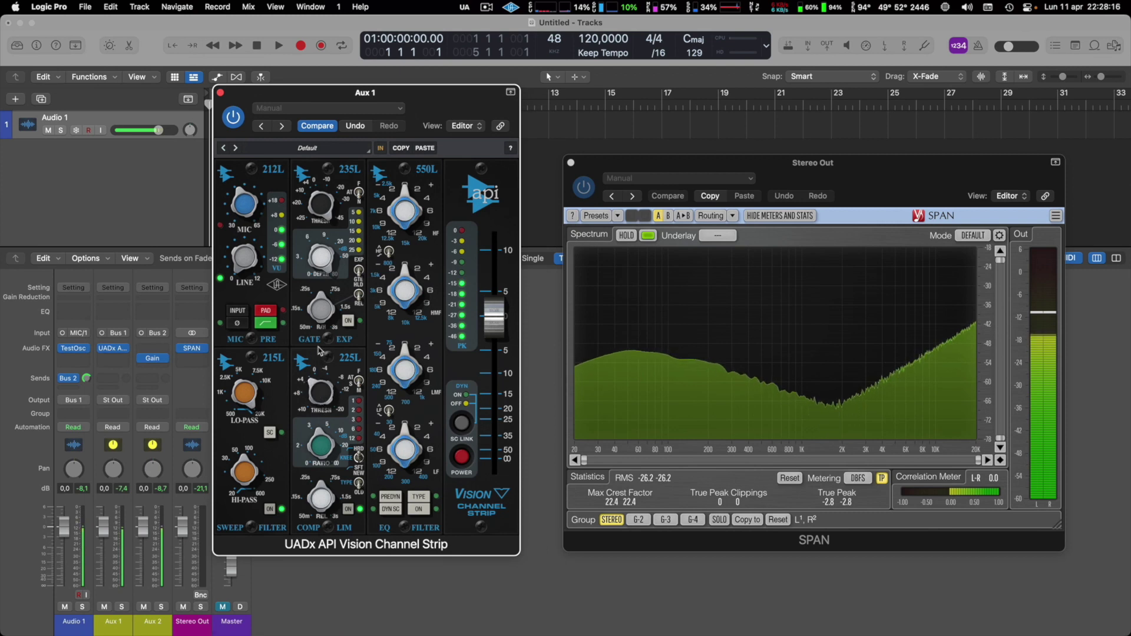
{"action": "left_click_drag", "start_coordinate": [405, 188], "coordinate": [407, 177]}
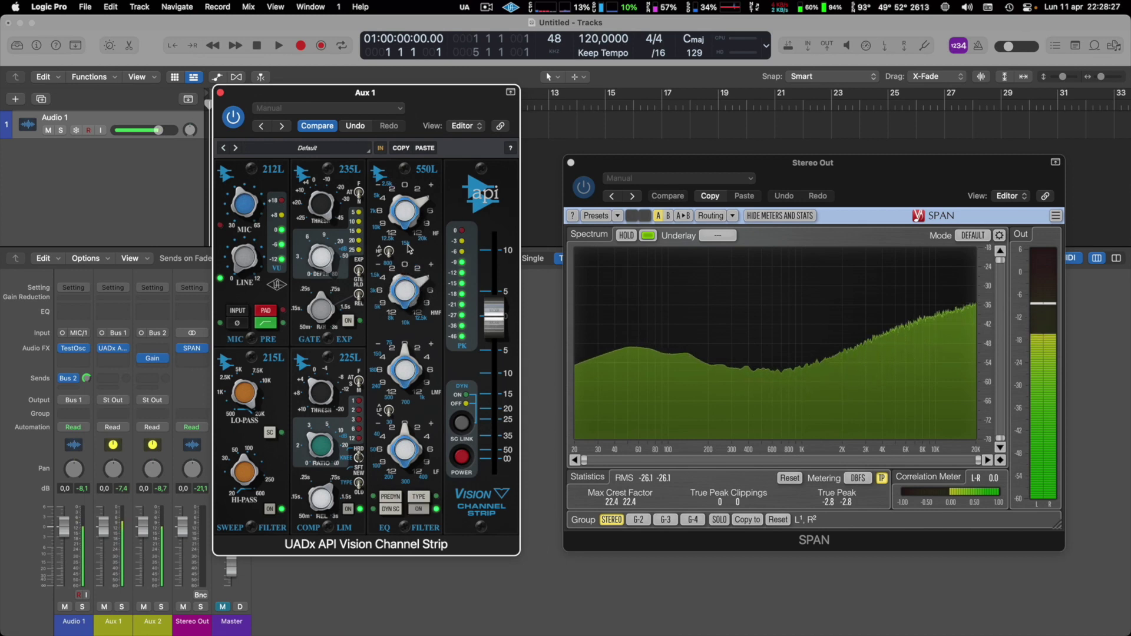
{"action": "left_click_drag", "start_coordinate": [401, 349], "coordinate": [406, 394]}
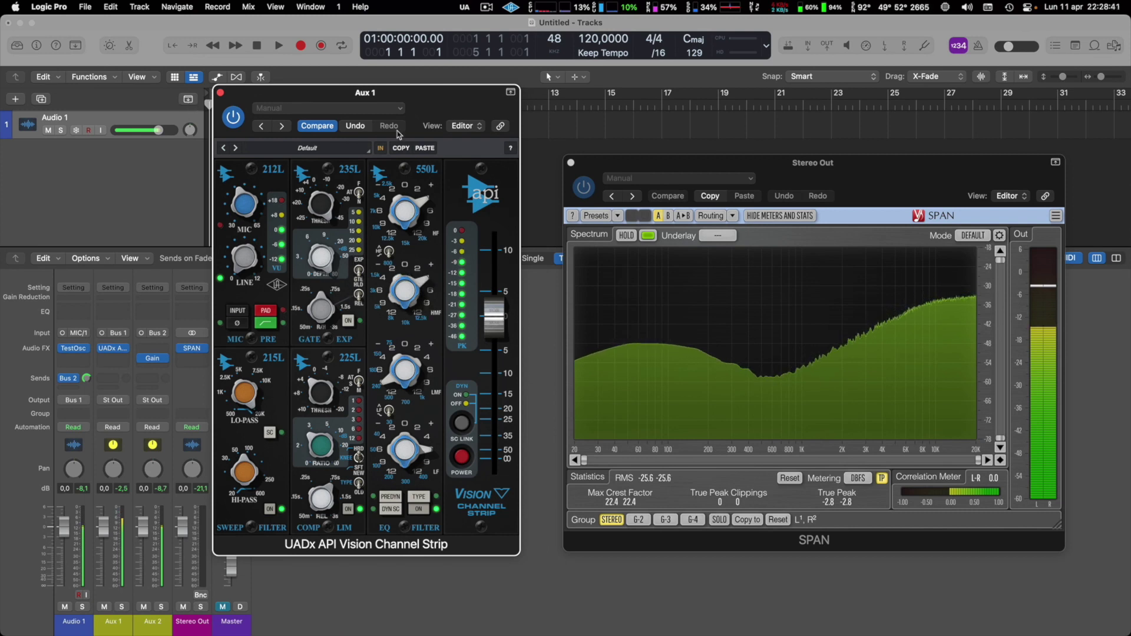
{"action": "left_click", "coordinate": [221, 93]}
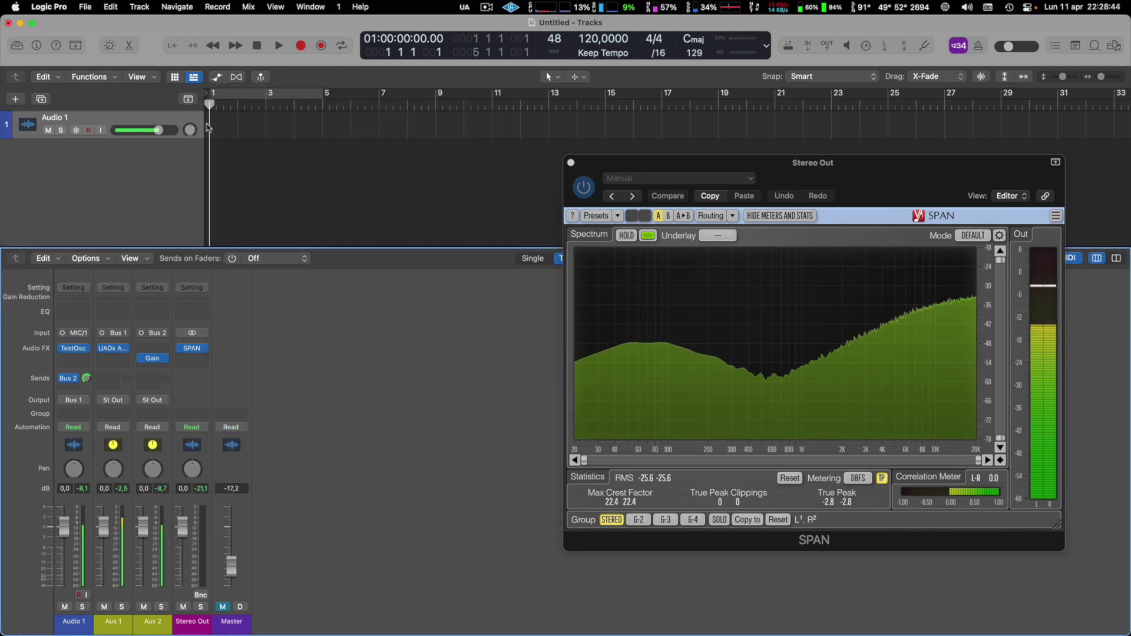
- Insert the mono UAD API Vision Channel Strip on Aux 2 ahead of Gain and paste the copied settings into it
{"action": "left_click", "coordinate": [147, 349]}
{"action": "mouse_move", "coordinate": [200, 623]}
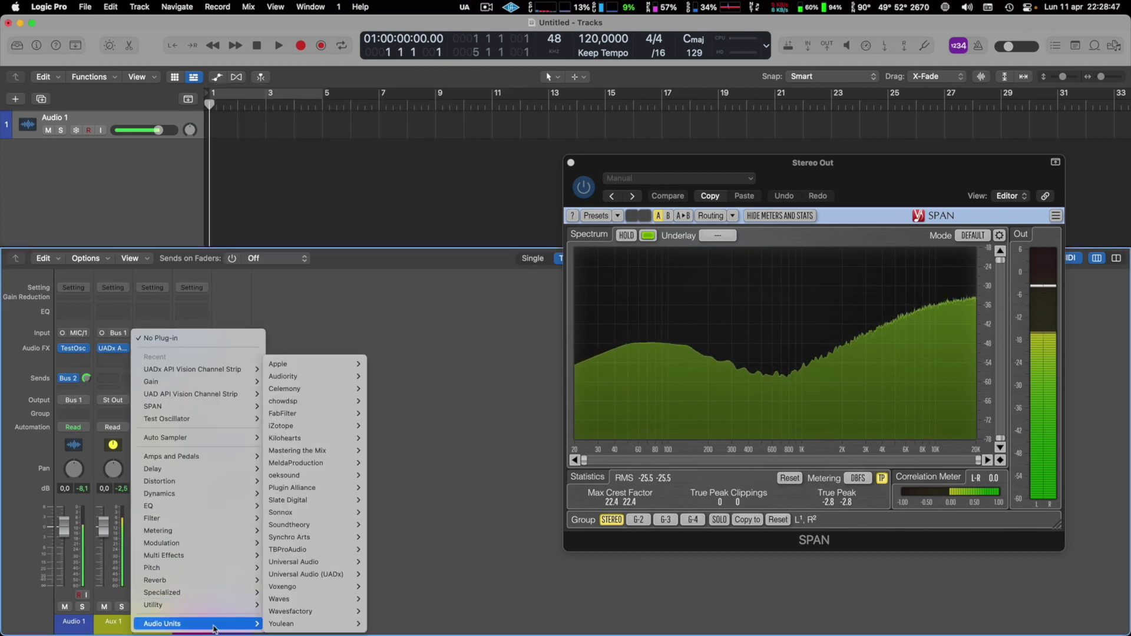
{"action": "mouse_move", "coordinate": [312, 562]}
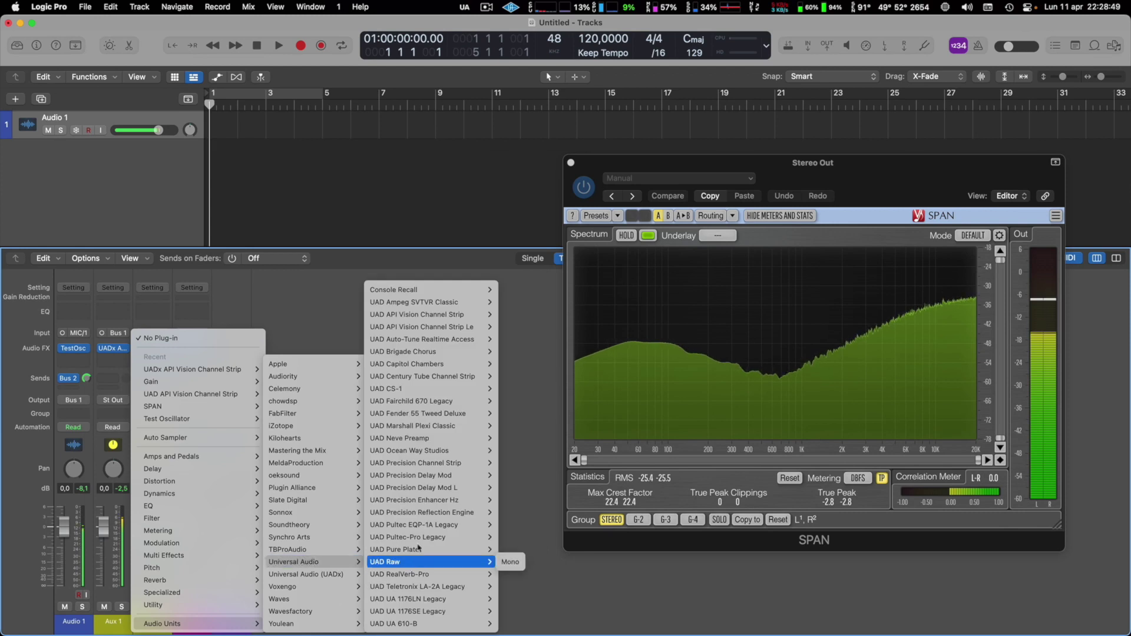
{"action": "mouse_move", "coordinate": [453, 318]}
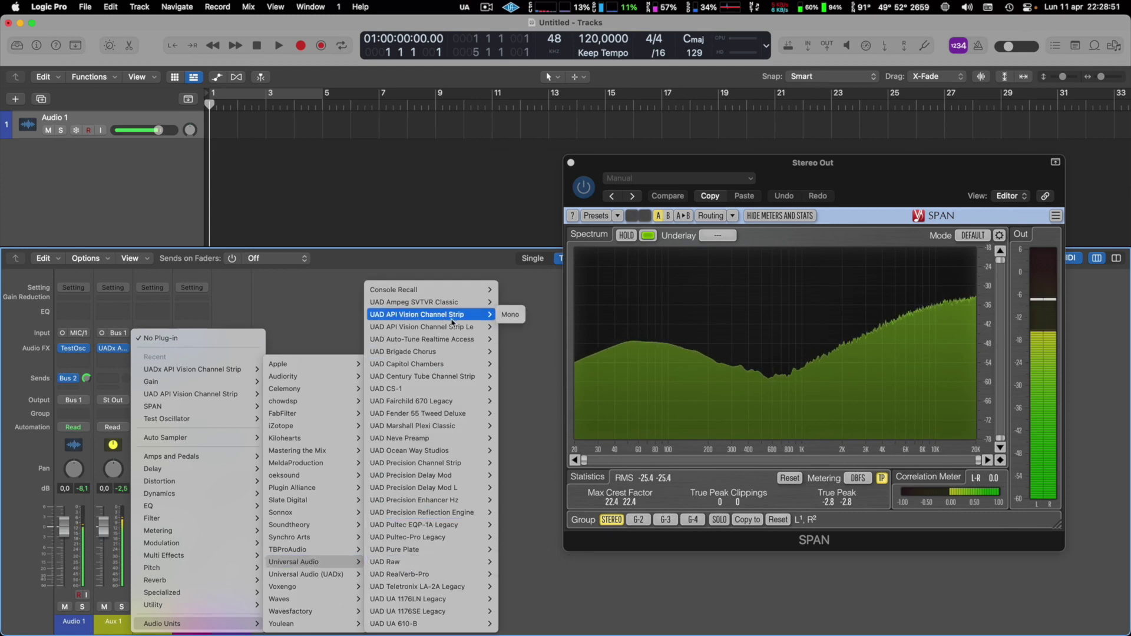
{"action": "left_click", "coordinate": [510, 319]}
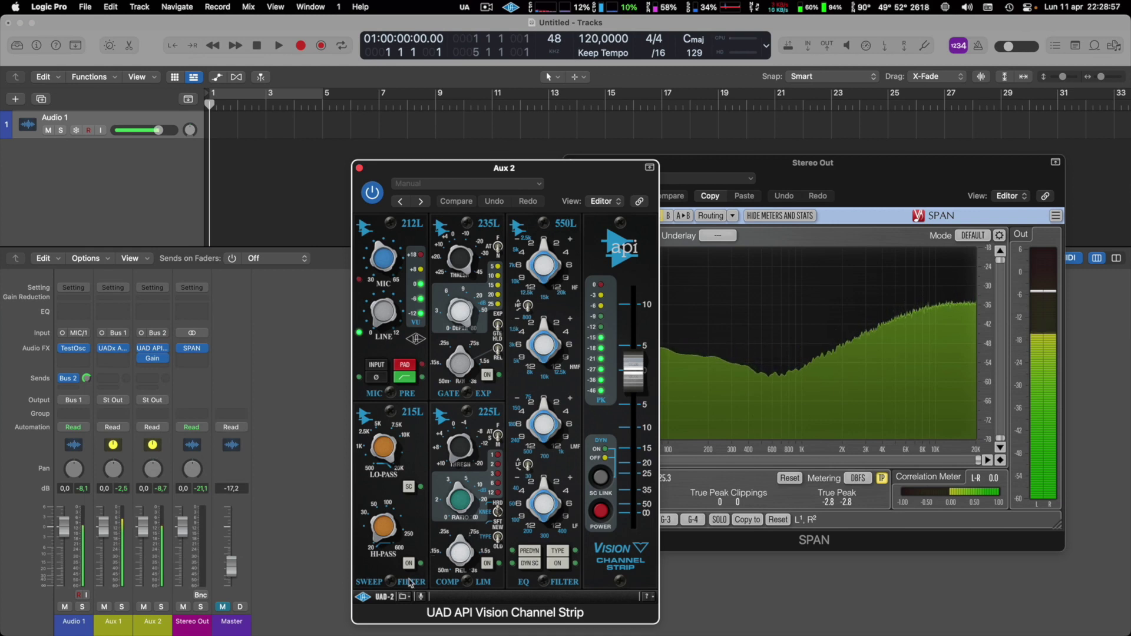
{"action": "left_click", "coordinate": [404, 596]}
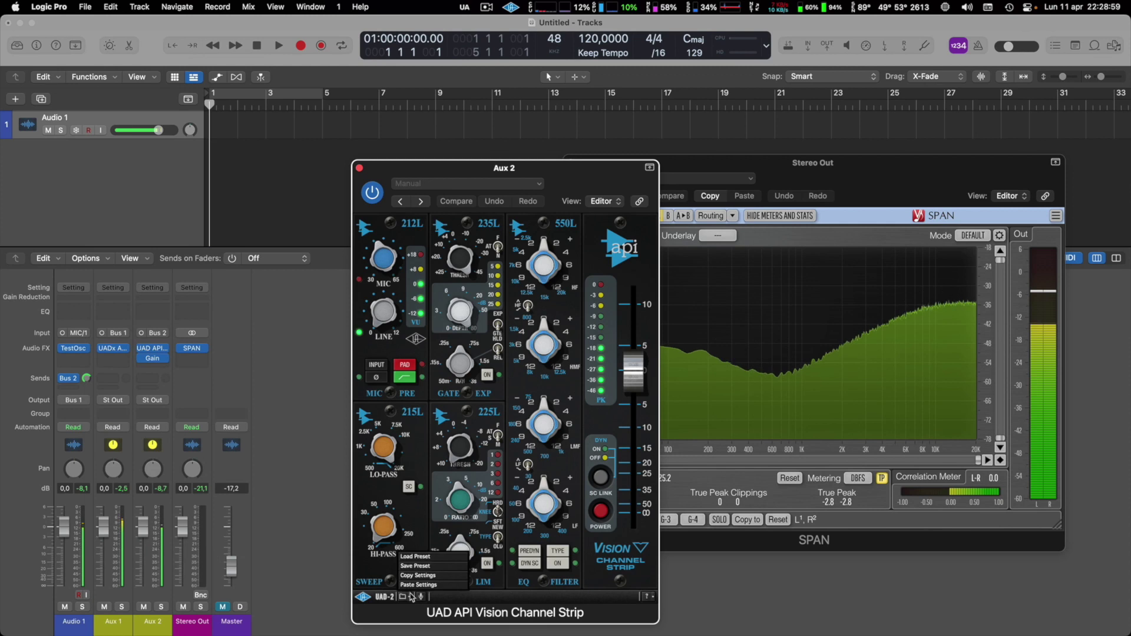
{"action": "left_click", "coordinate": [426, 585]}
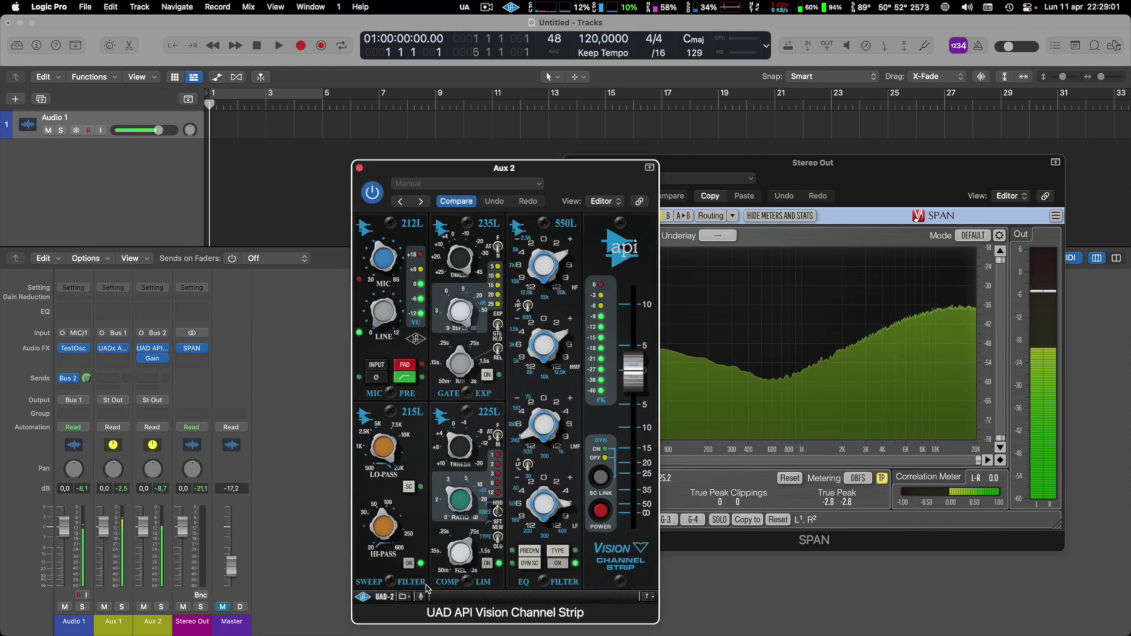
- Compare the Aux 1 and Aux 2 channel strip settings with their windows side by side, and close both windows
{"action": "left_click", "coordinate": [114, 352]}
{"action": "left_click_drag", "start_coordinate": [421, 106], "coordinate": [279, 110]}
{"action": "left_click_drag", "start_coordinate": [454, 206], "coordinate": [493, 129]}
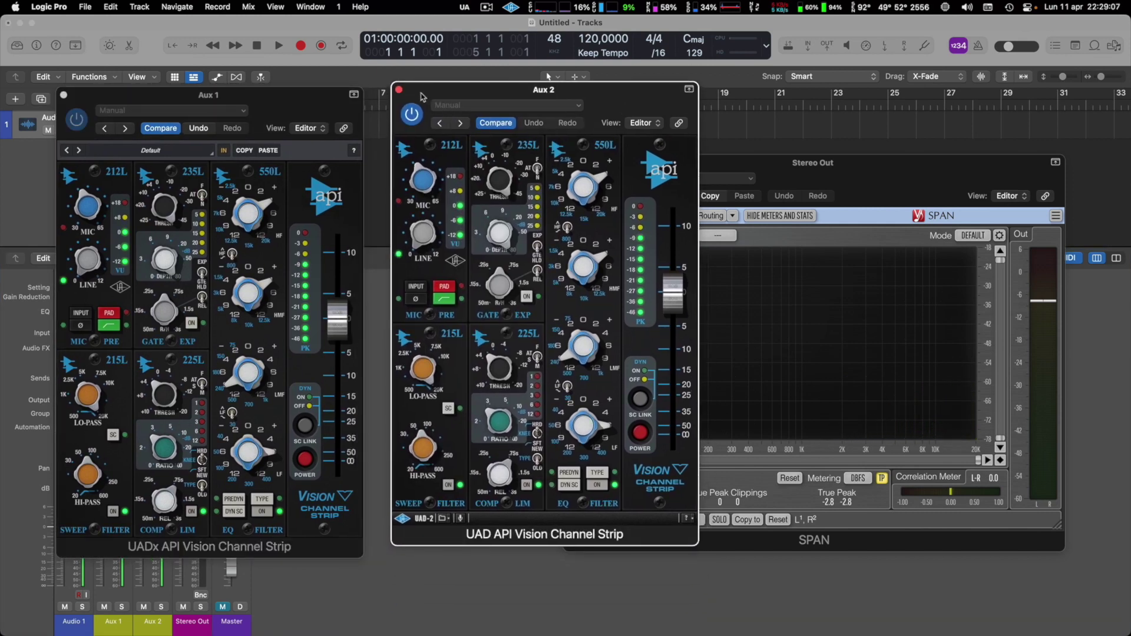
{"action": "left_click", "coordinate": [399, 90]}
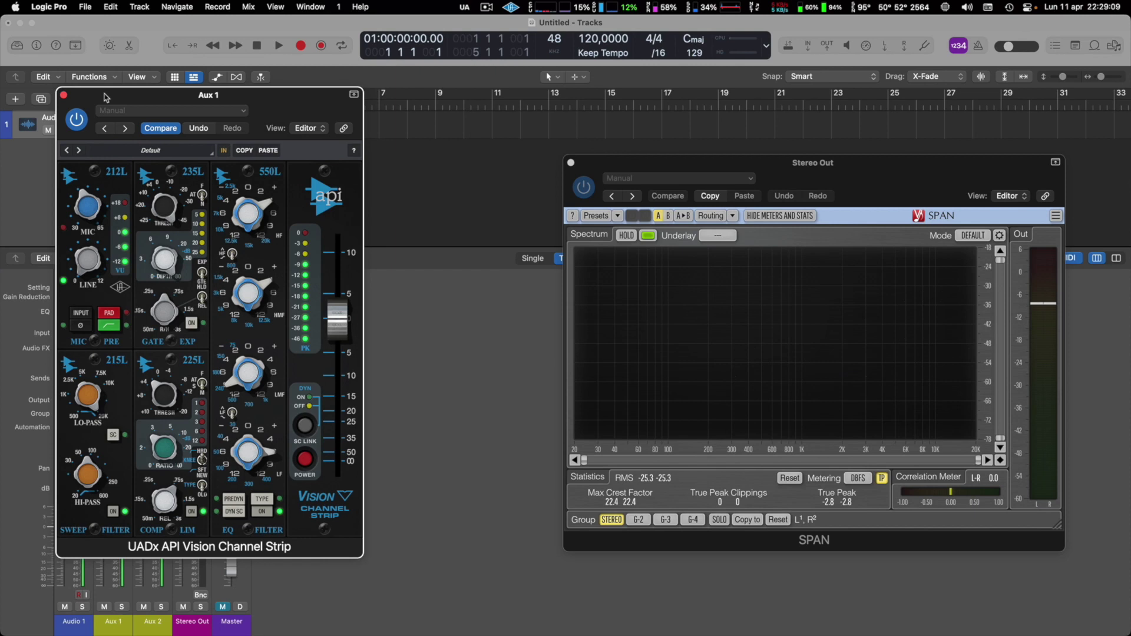
{"action": "left_click", "coordinate": [64, 96]}
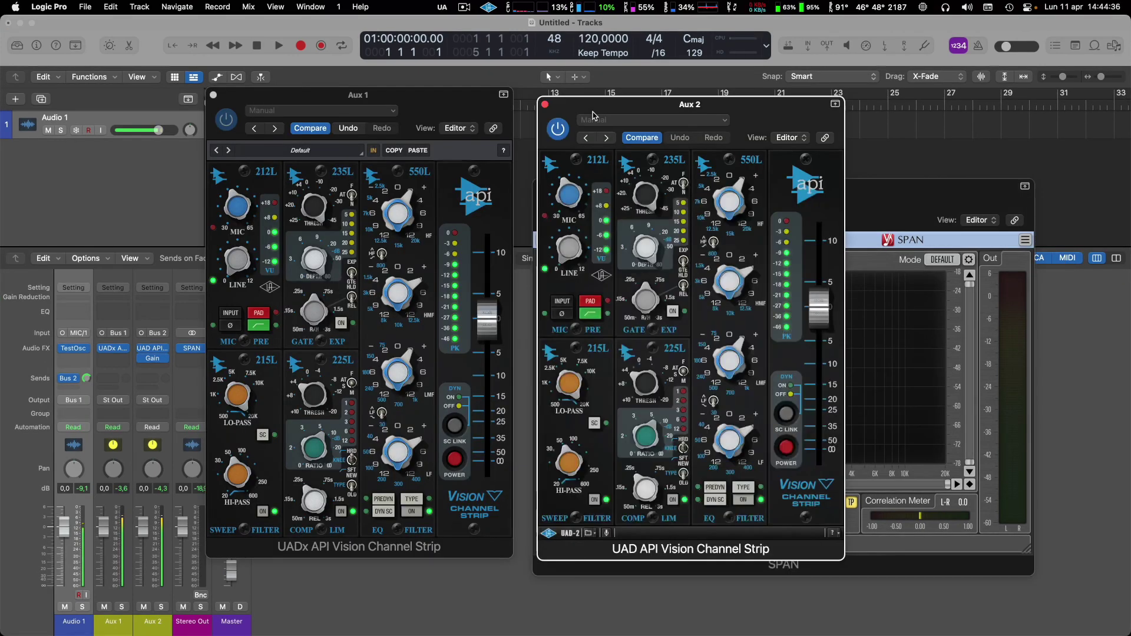
{"action": "left_click", "coordinate": [545, 105]}
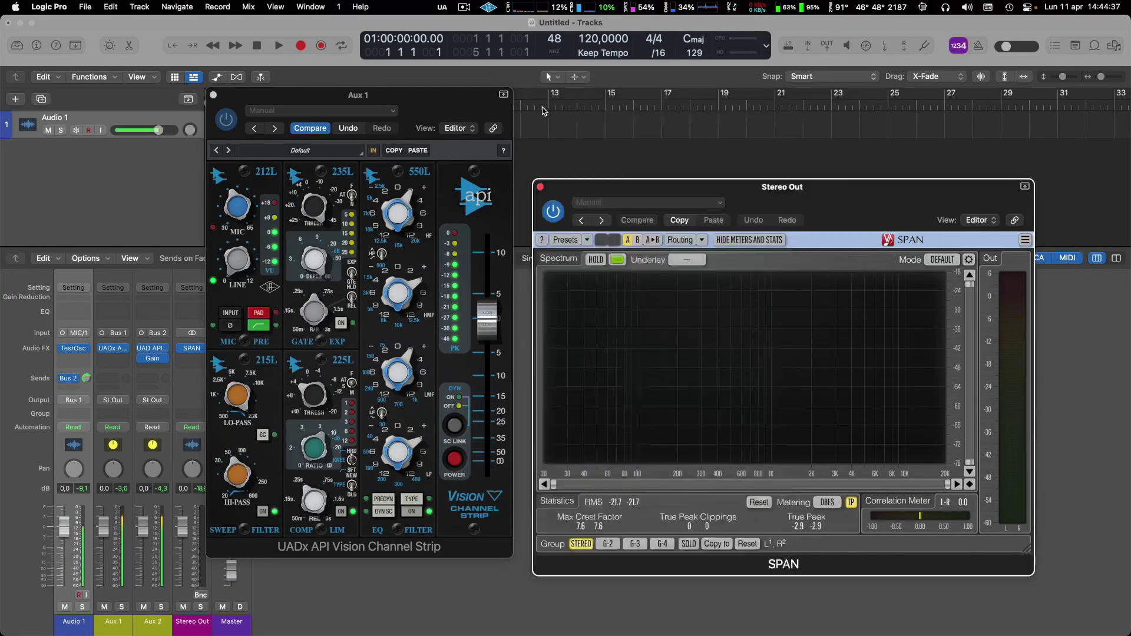
{"action": "left_click", "coordinate": [213, 95]}
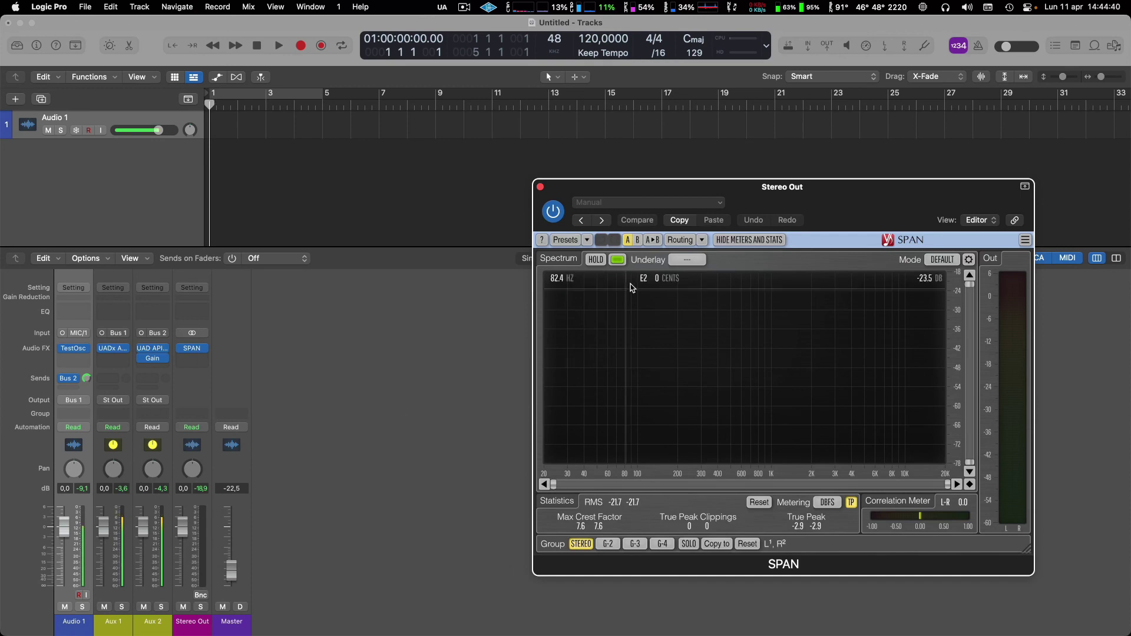
- Remove all plug-ins from the Audio 1, Aux 1, Aux 2 and Stereo Out channels
{"action": "left_click", "coordinate": [86, 352]}
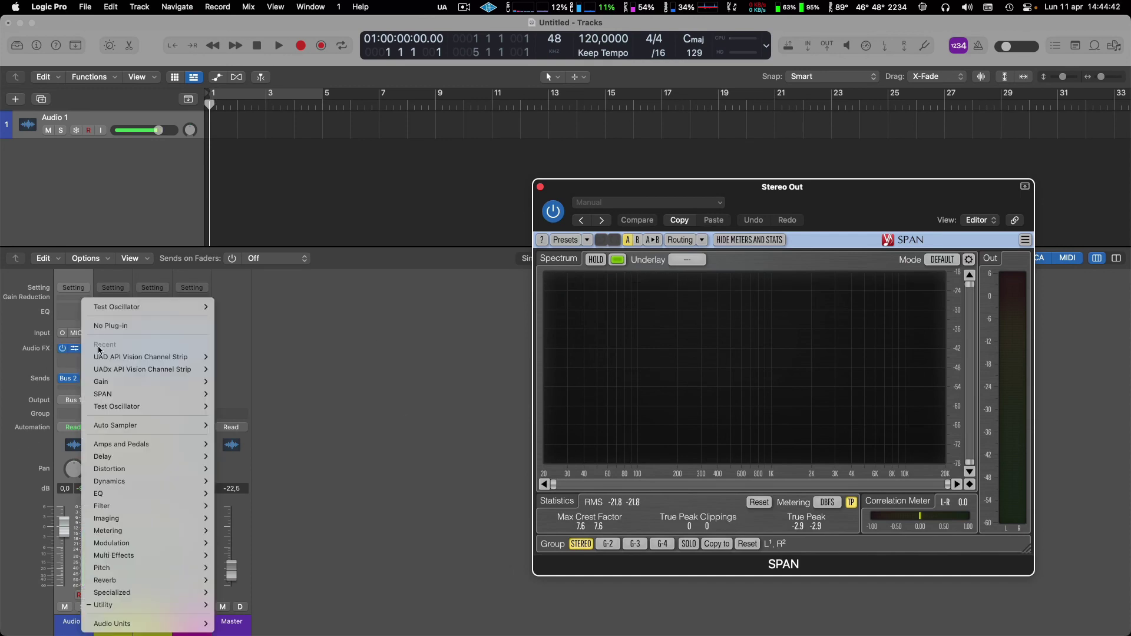
{"action": "left_click", "coordinate": [109, 324]}
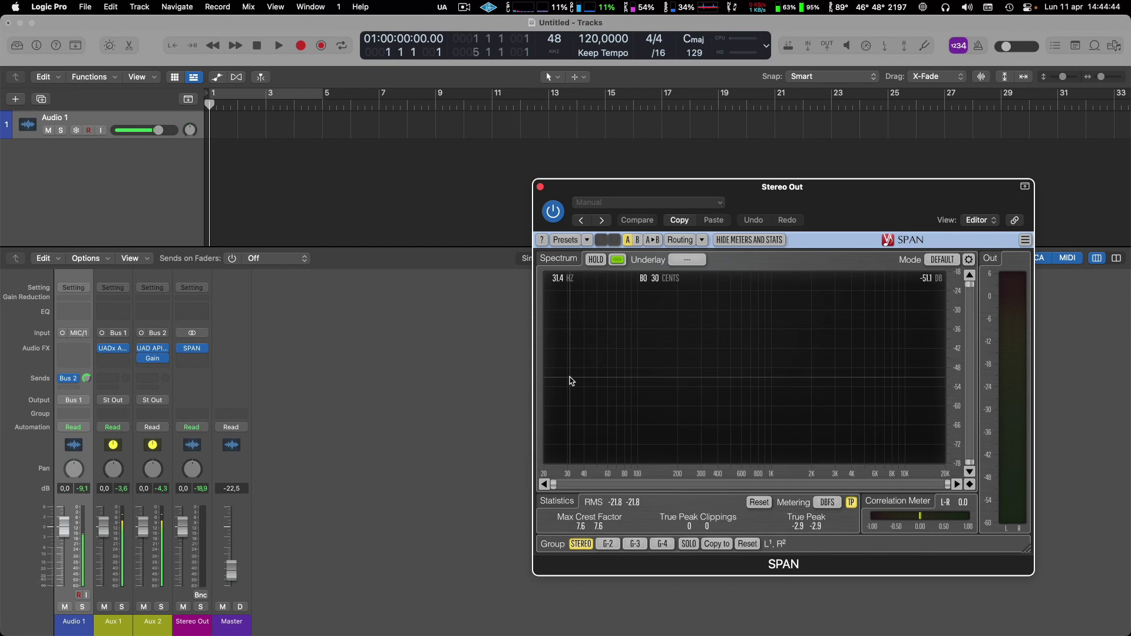
{"action": "left_click", "coordinate": [125, 348]}
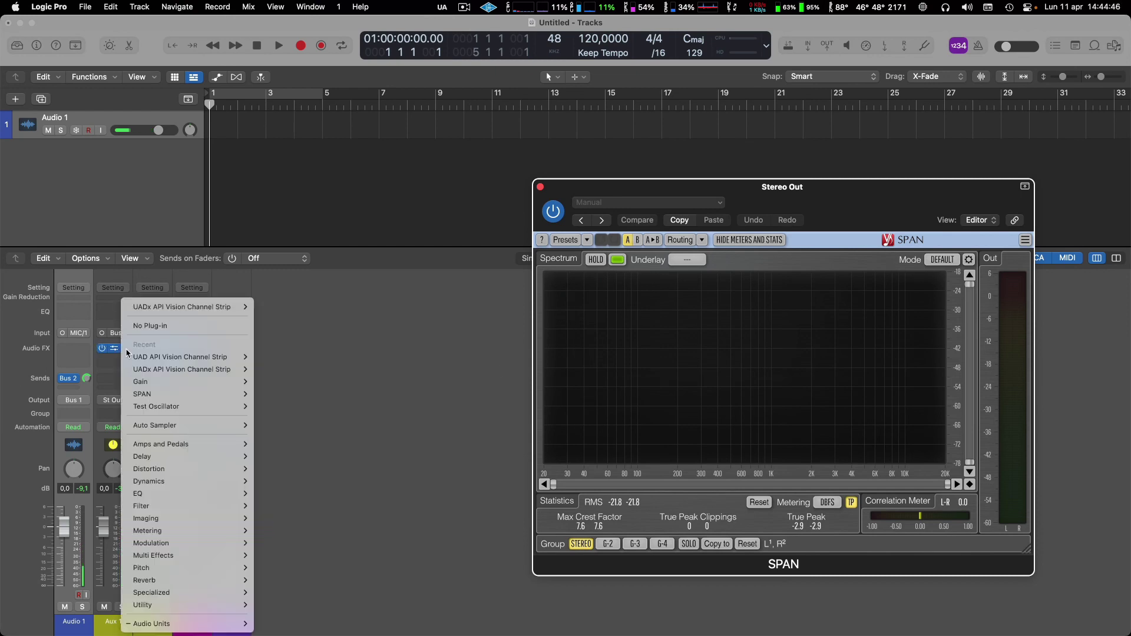
{"action": "left_click", "coordinate": [168, 327]}
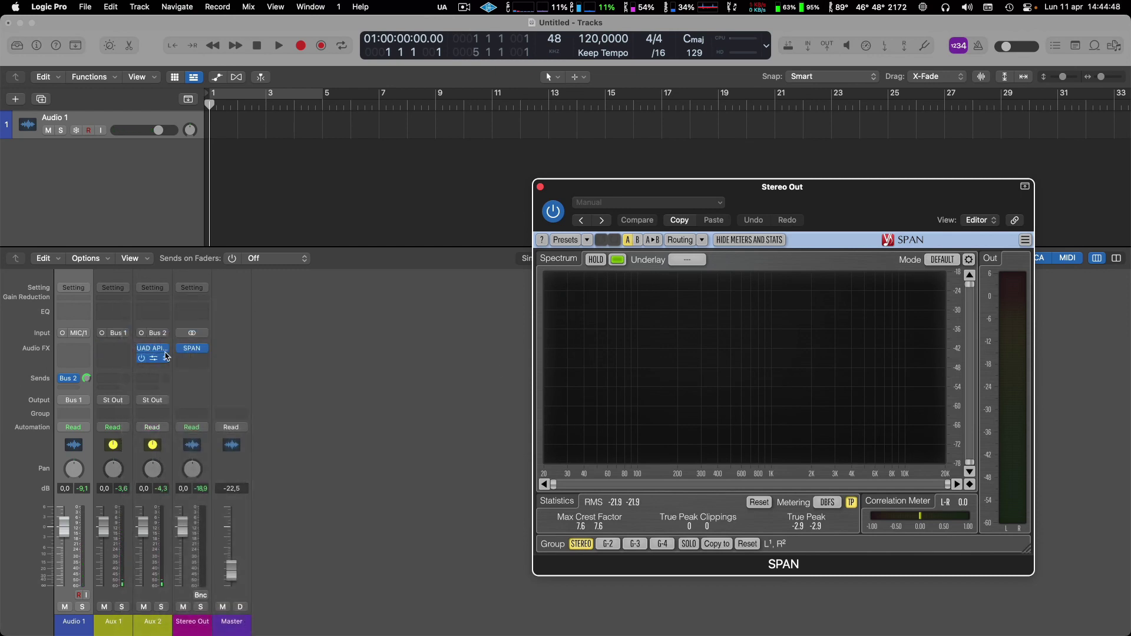
{"action": "left_click", "coordinate": [166, 350]}
{"action": "left_click", "coordinate": [165, 354]}
{"action": "left_click", "coordinate": [163, 360]}
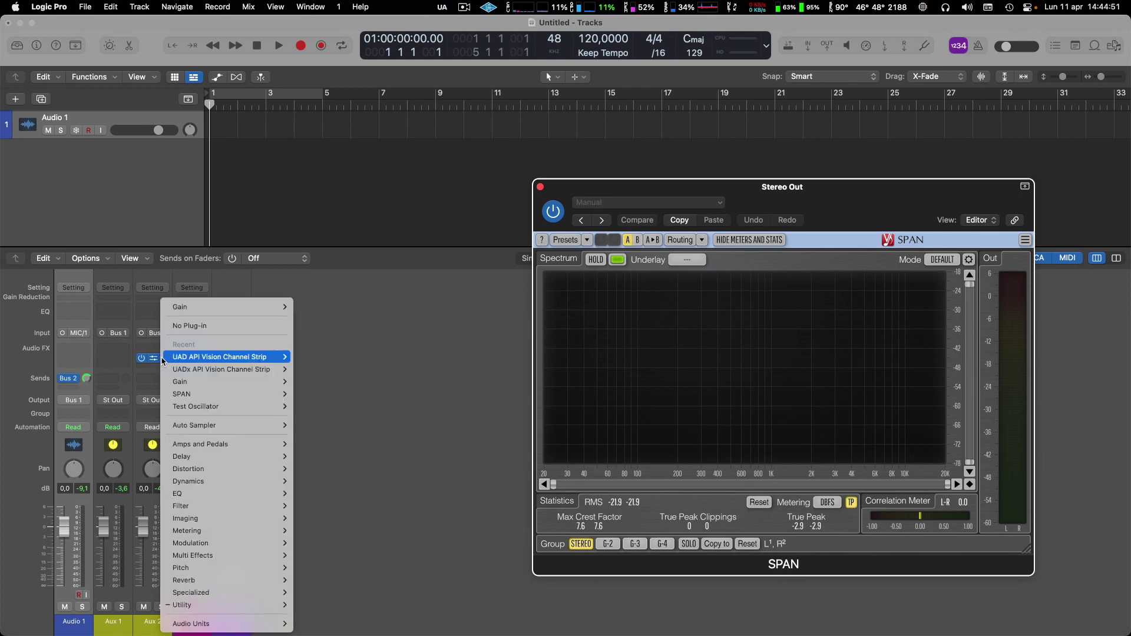
{"action": "left_click", "coordinate": [204, 334]}
{"action": "left_click", "coordinate": [202, 358]}
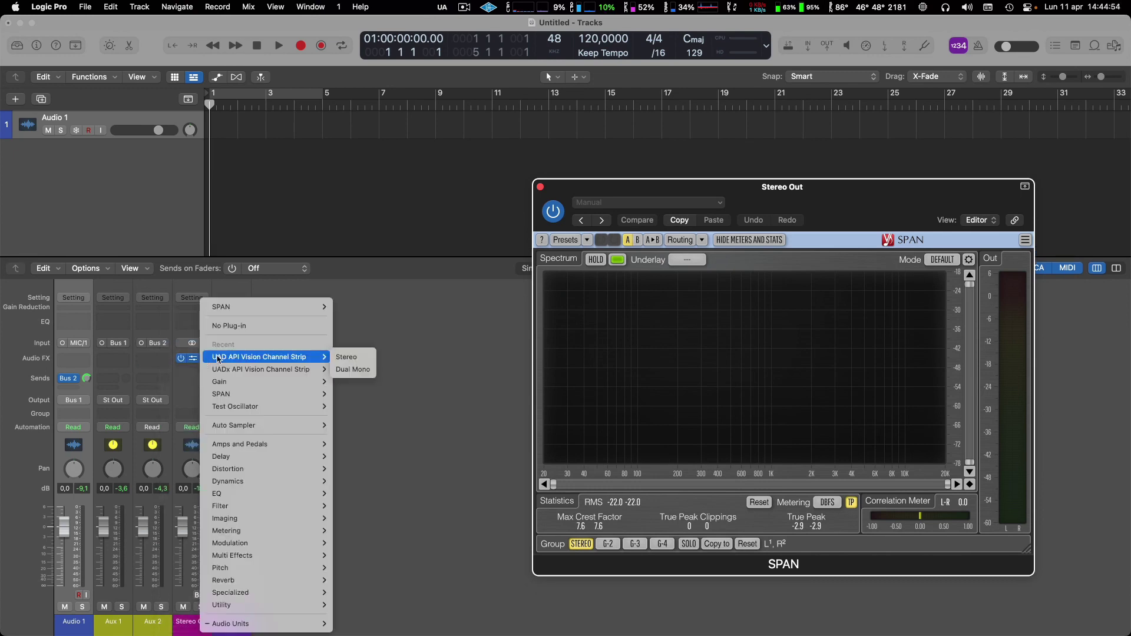
{"action": "left_click", "coordinate": [273, 327]}
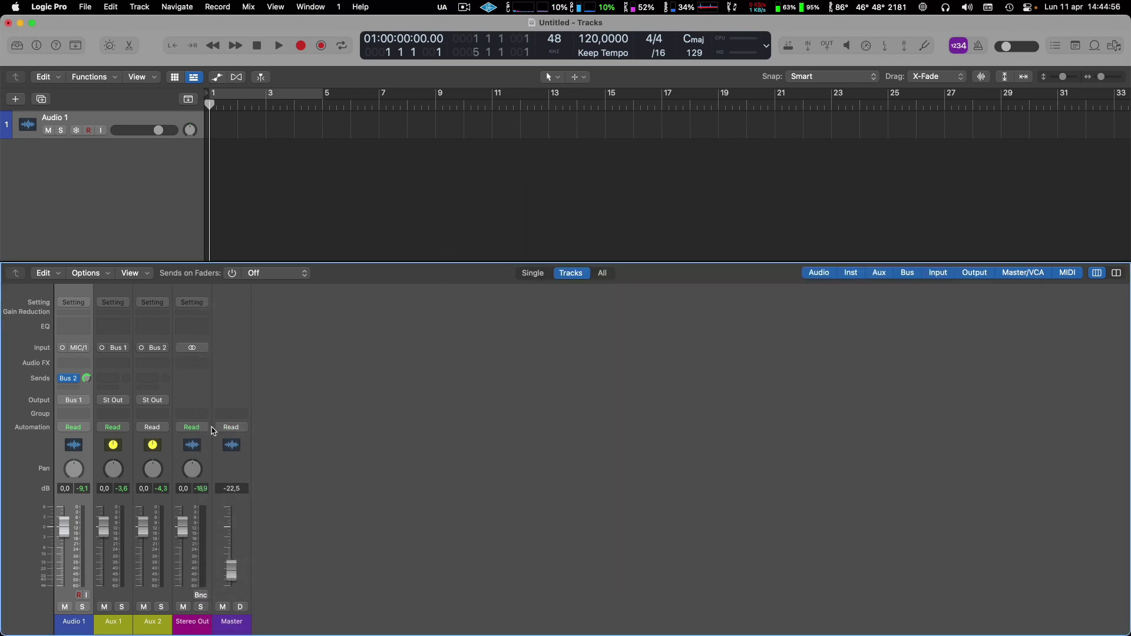
- Remove the Bus 2 send from Audio 1 and delete the Aux 1 and Aux 2 channels
{"action": "left_click", "coordinate": [74, 382]}
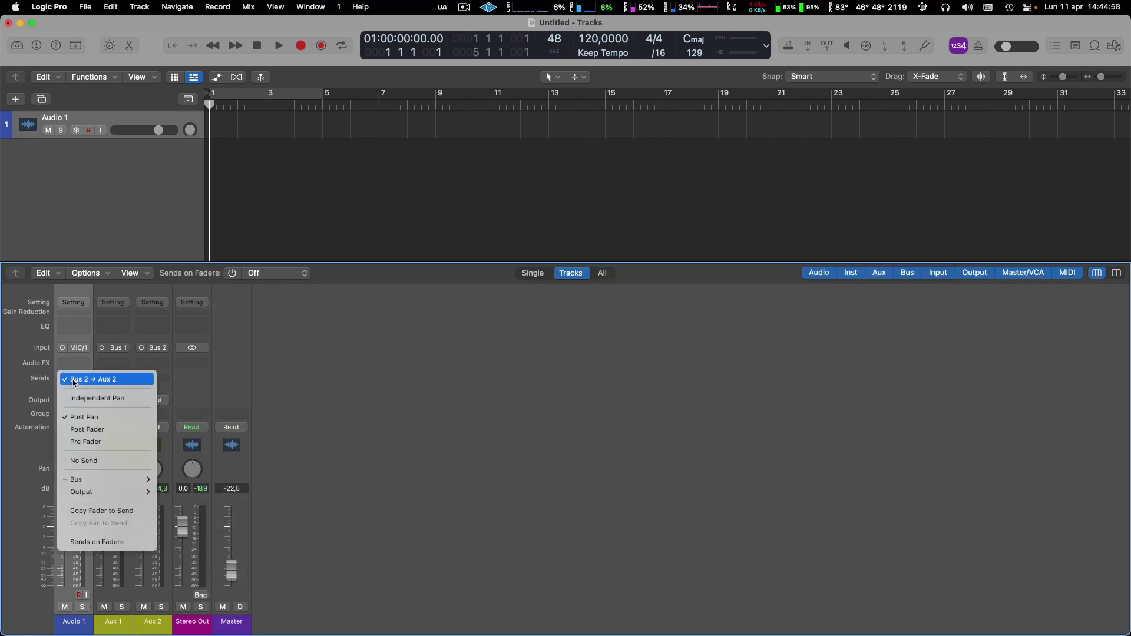
{"action": "left_click", "coordinate": [105, 461]}
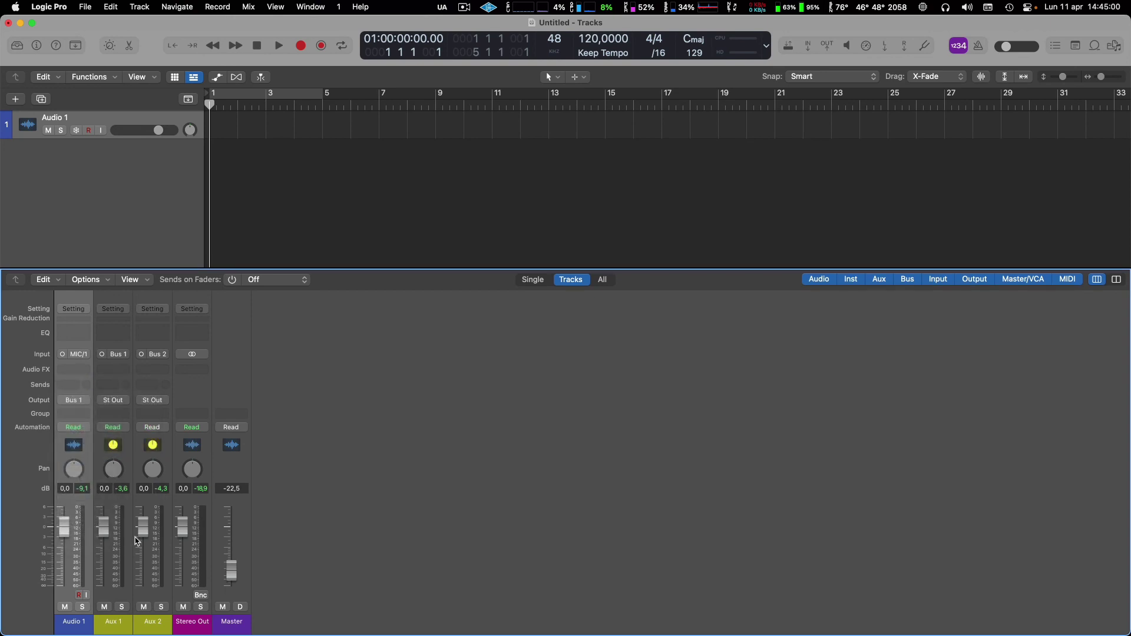
{"action": "left_click_drag", "start_coordinate": [164, 569], "coordinate": [119, 566]}
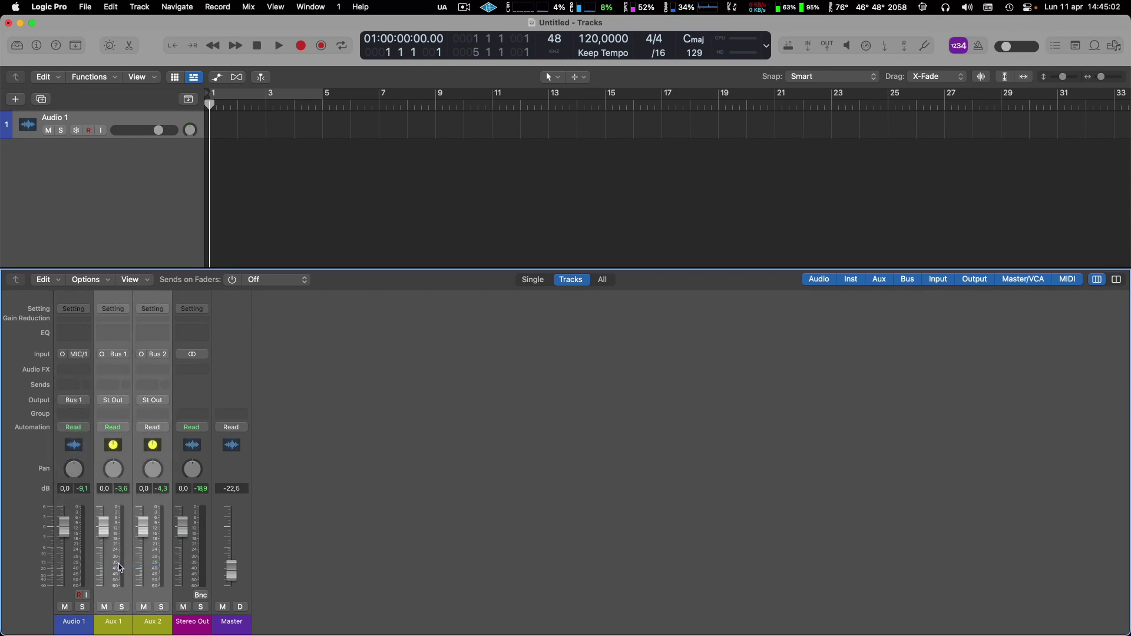
{"action": "key", "text": "Delete"}
{"action": "key", "text": "Return"}
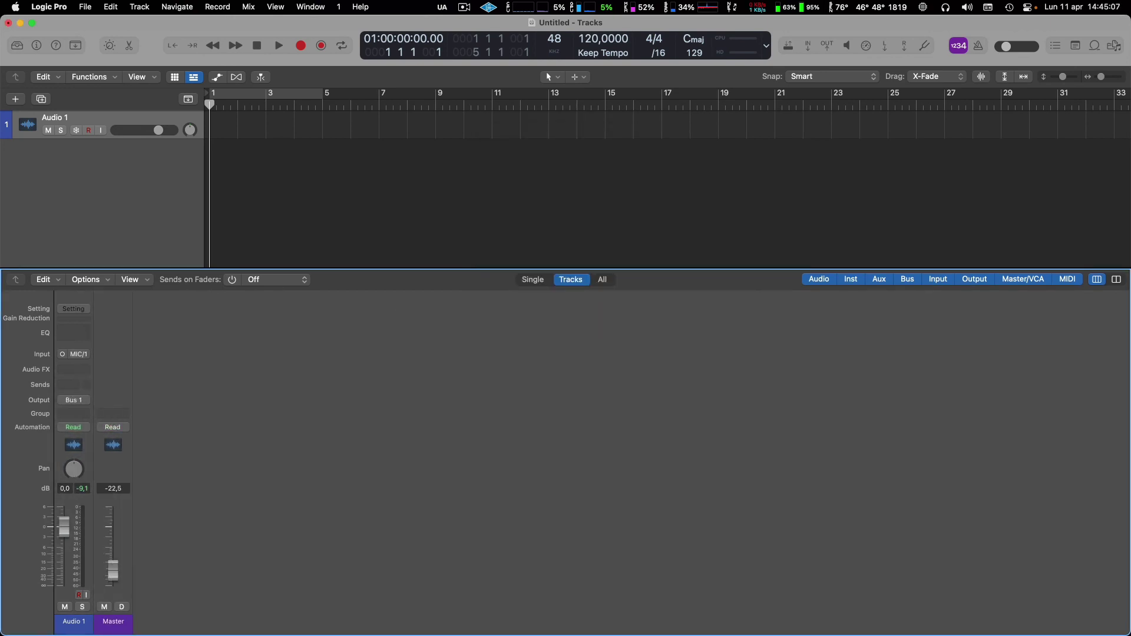
- Place the Apple Loop 12-8 Acoustic Strum 02 on the audio track at bar 1 and close the Loop Browser
{"action": "left_click", "coordinate": [1095, 47]}
{"action": "scroll", "coordinate": [966, 350], "scroll_direction": "down", "scroll_amount": 2}
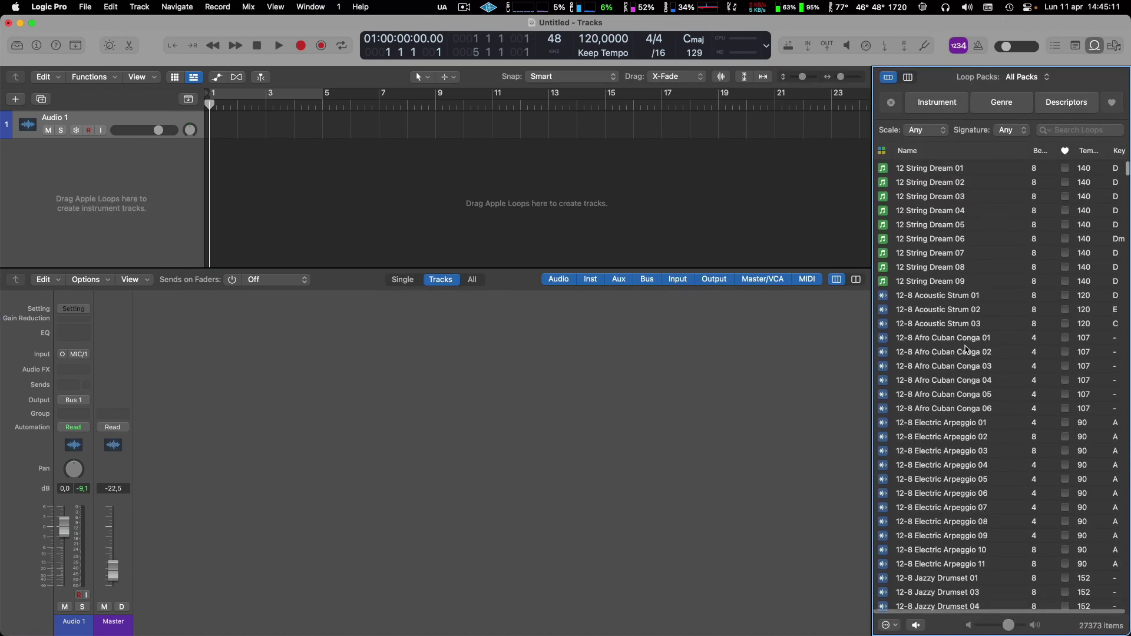
{"action": "left_click_drag", "start_coordinate": [956, 300], "coordinate": [208, 126]}
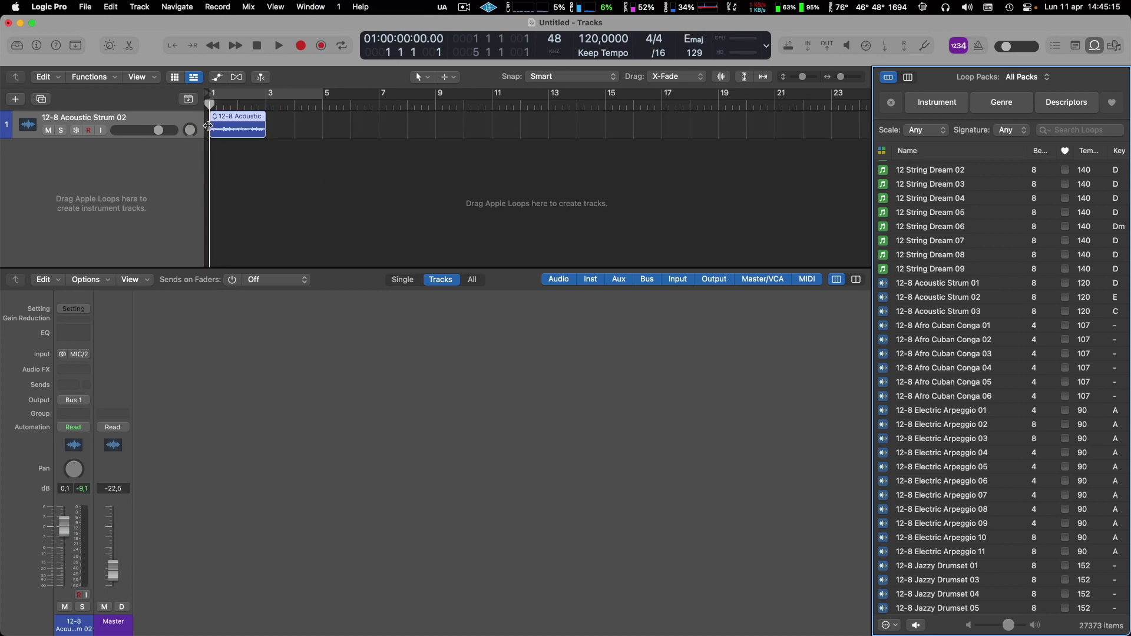
{"action": "left_click", "coordinate": [1094, 46]}
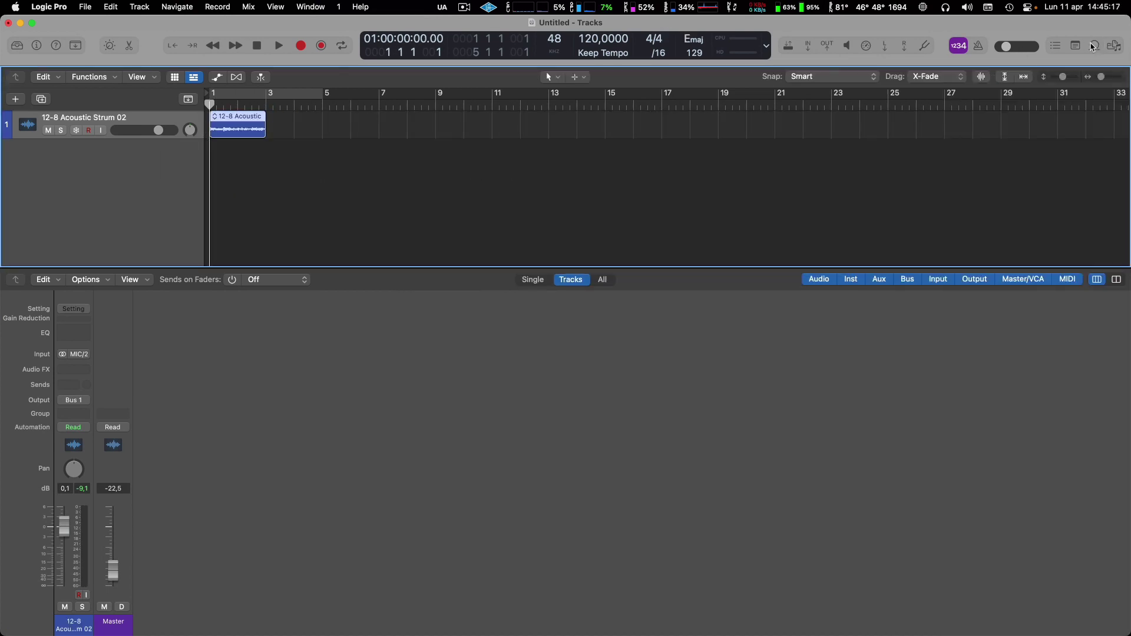
- Repeat the acoustic loop region up to bar 5 and play it with Cycle mode on
{"action": "left_click_drag", "start_coordinate": [271, 129], "coordinate": [323, 130]}
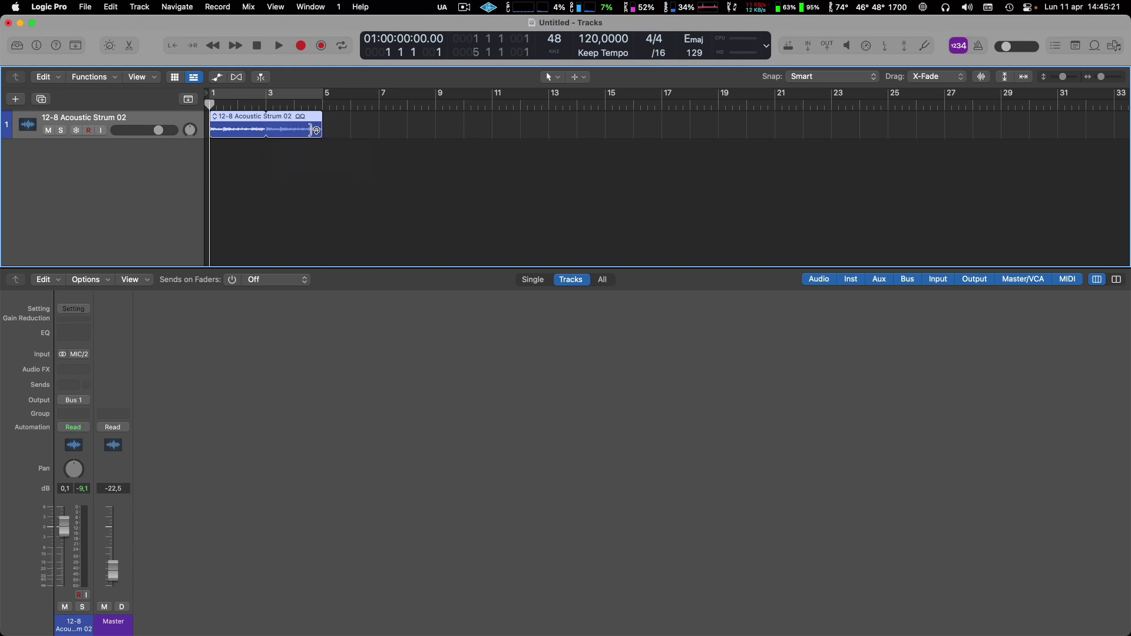
{"action": "key", "text": "c"}
{"action": "key", "text": "space"}
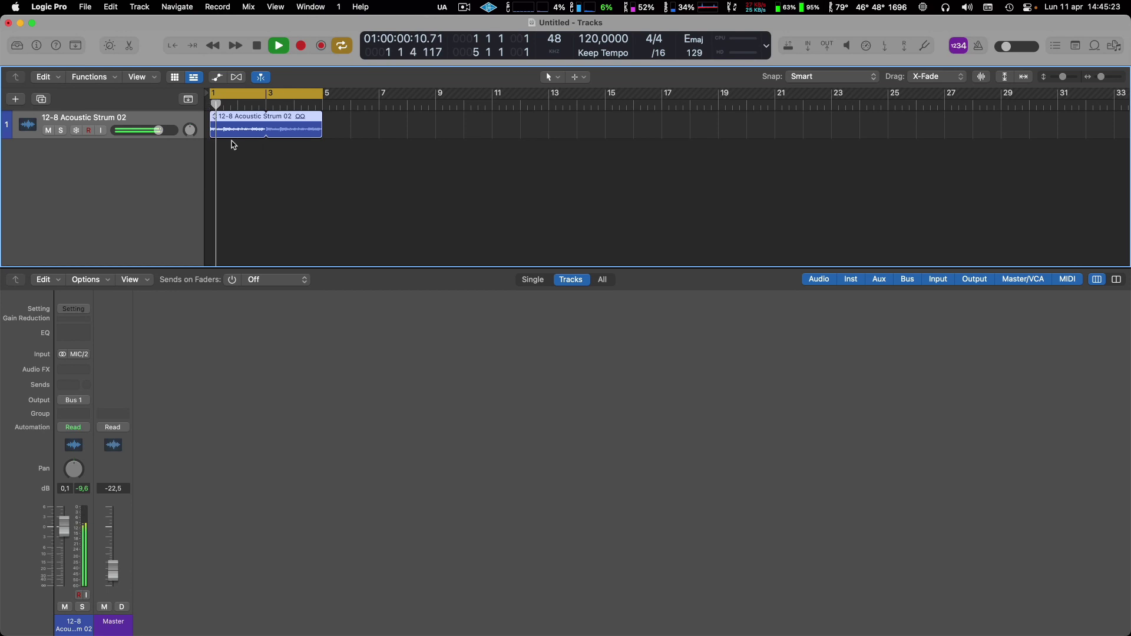
- Raise the Master fader to about -2.1 dB and route the acoustic loop track to Stereo Output
{"action": "left_click_drag", "start_coordinate": [113, 570], "coordinate": [114, 519]}
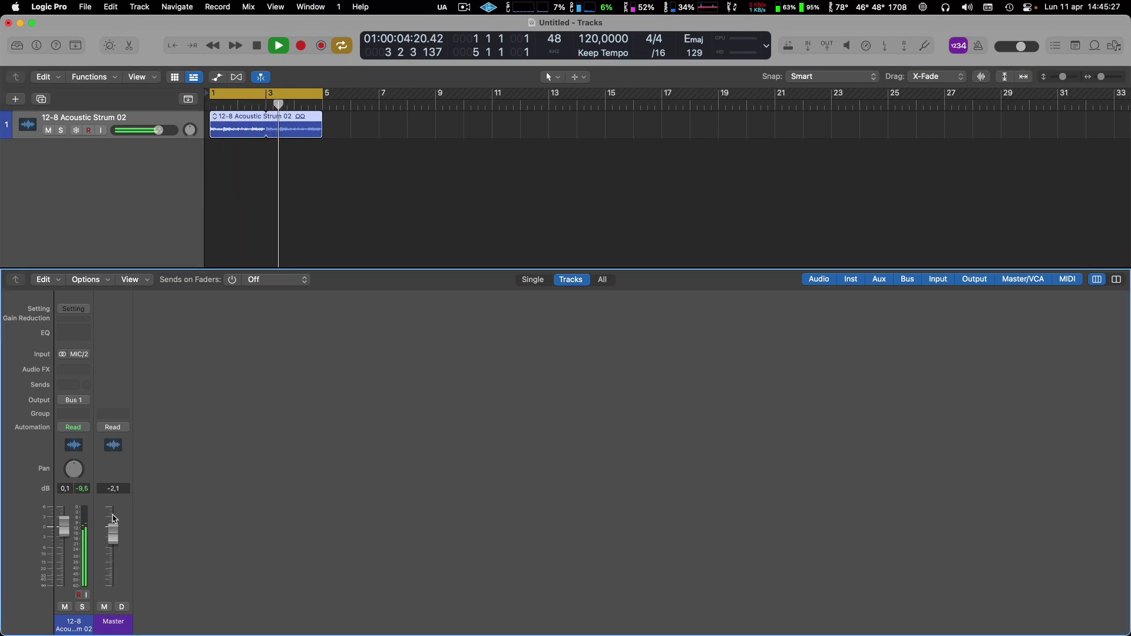
{"action": "left_click", "coordinate": [73, 400]}
{"action": "mouse_move", "coordinate": [100, 439]}
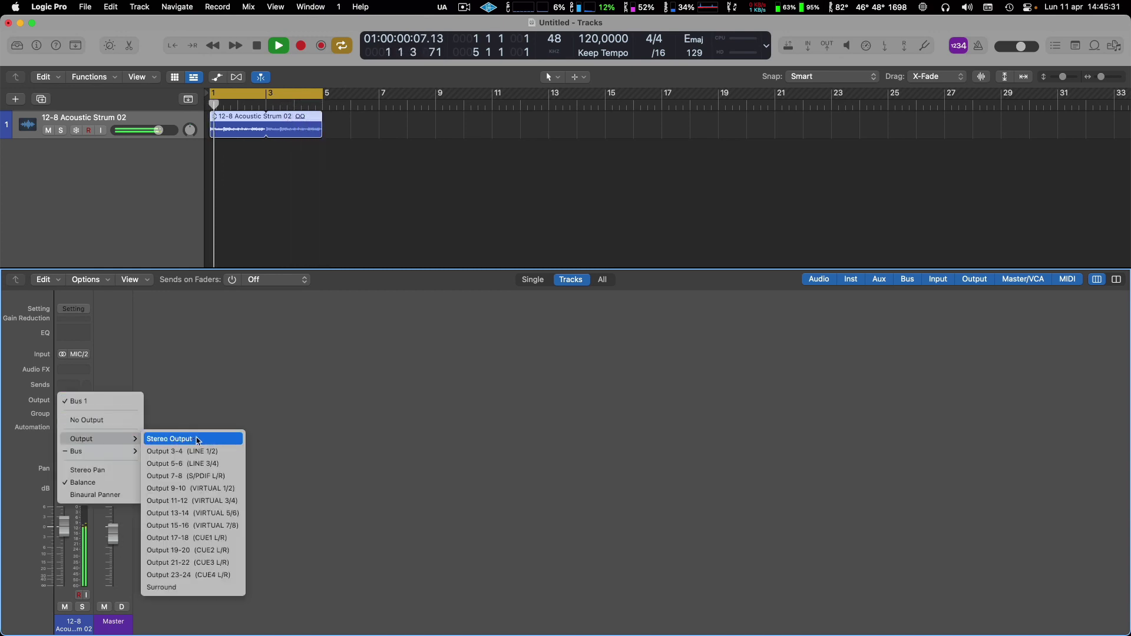
{"action": "left_click", "coordinate": [184, 438]}
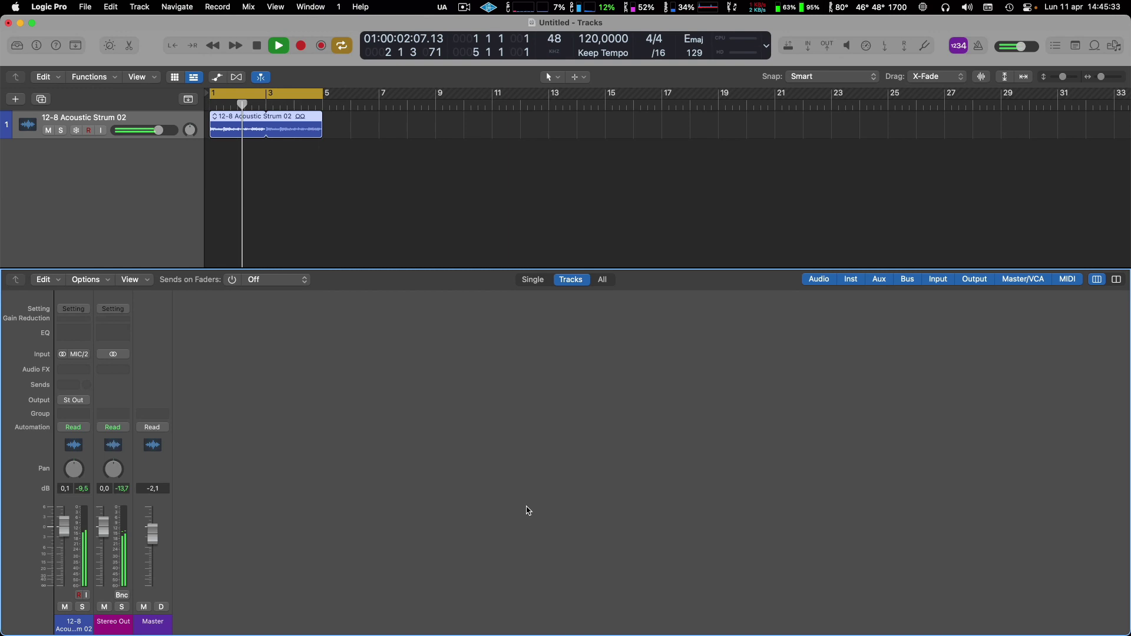
- Lower the Master fader to about -25.0 dB and stop playback
{"action": "left_click_drag", "start_coordinate": [148, 530], "coordinate": [152, 572]}
{"action": "key", "text": "space"}
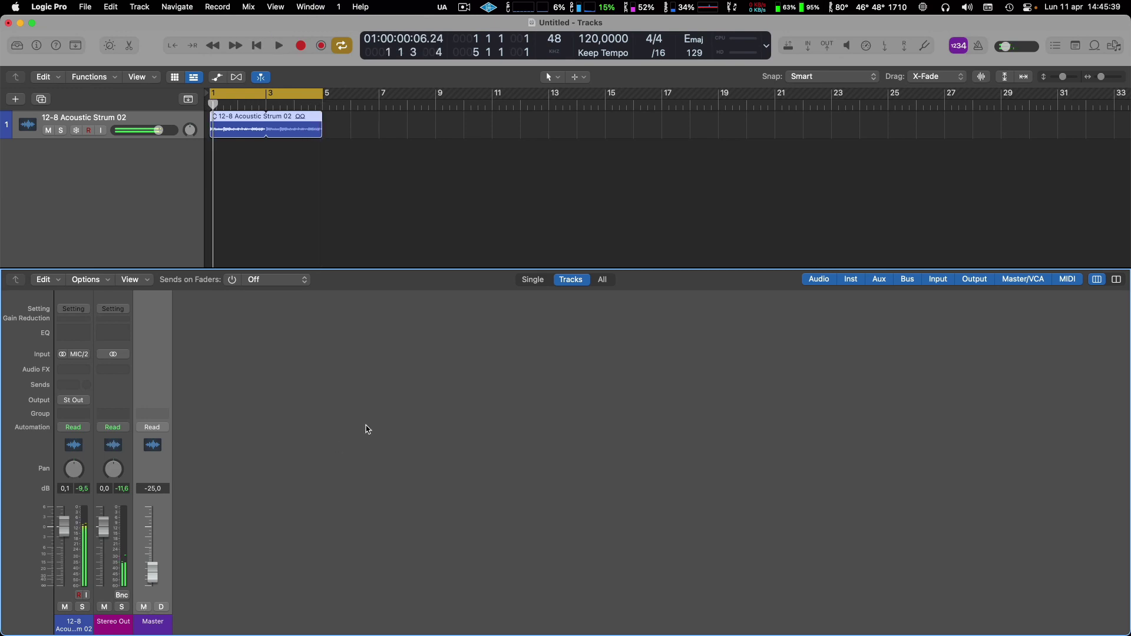
{"action": "key", "text": "space"}
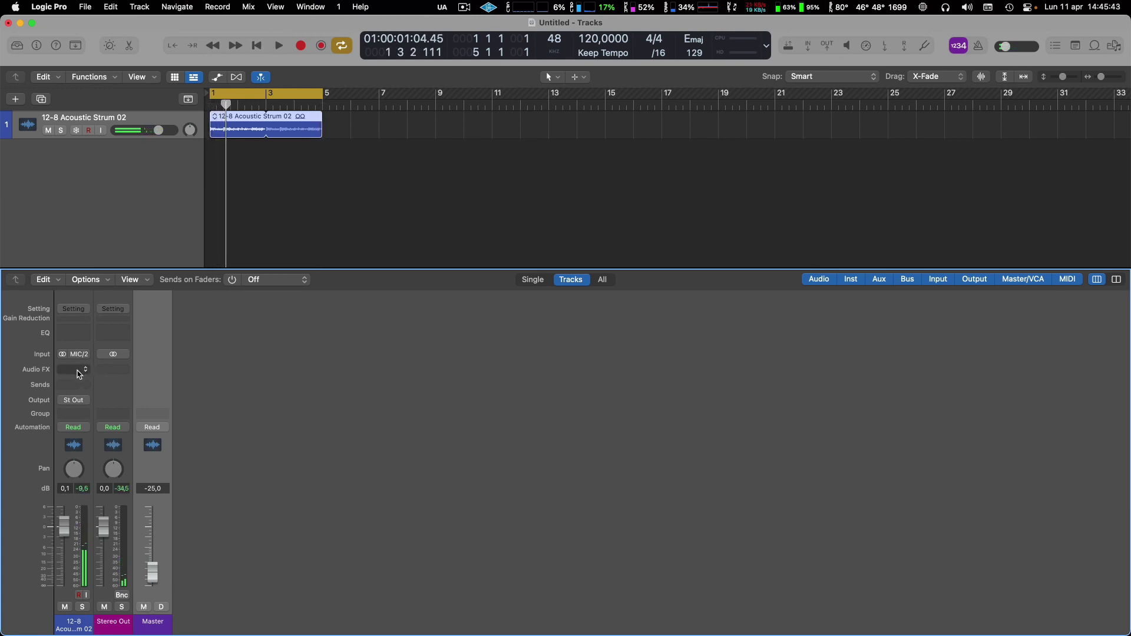
- Insert the UADx API Vision Channel Strip on the acoustic loop track and close its window
{"action": "left_click", "coordinate": [79, 370]}
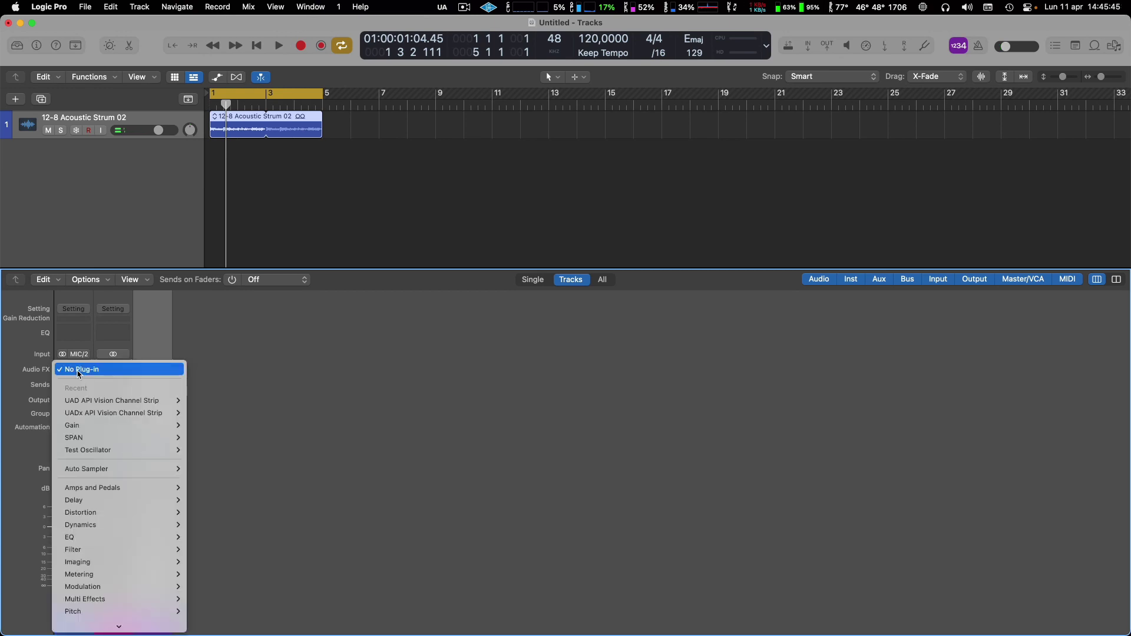
{"action": "mouse_move", "coordinate": [106, 402]}
{"action": "left_click", "coordinate": [201, 413]}
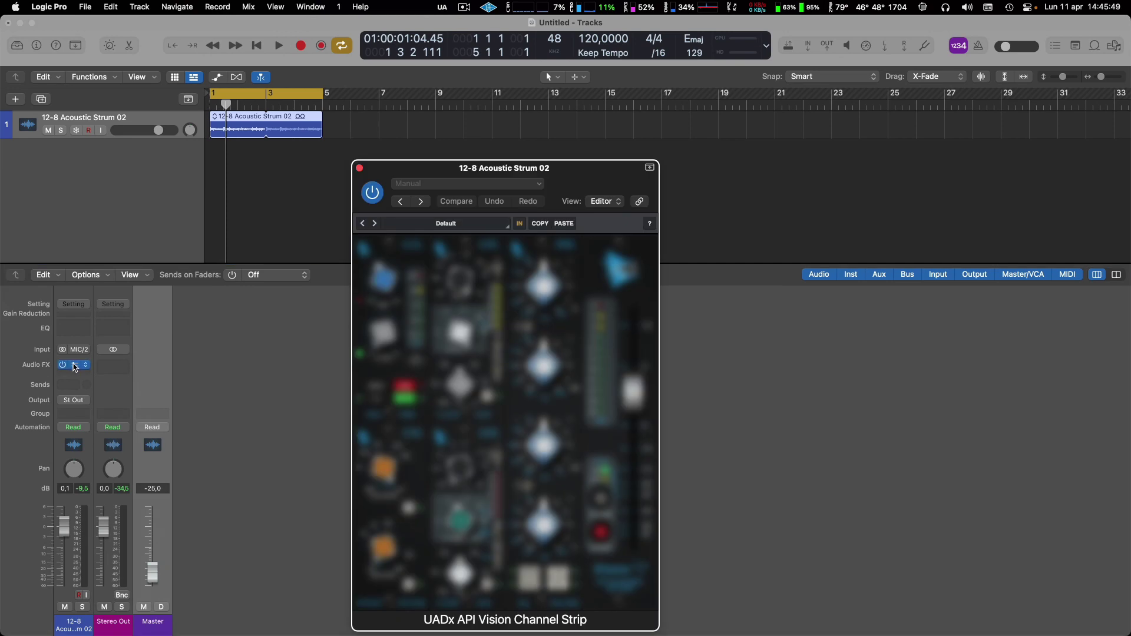
{"action": "left_click", "coordinate": [359, 168]}
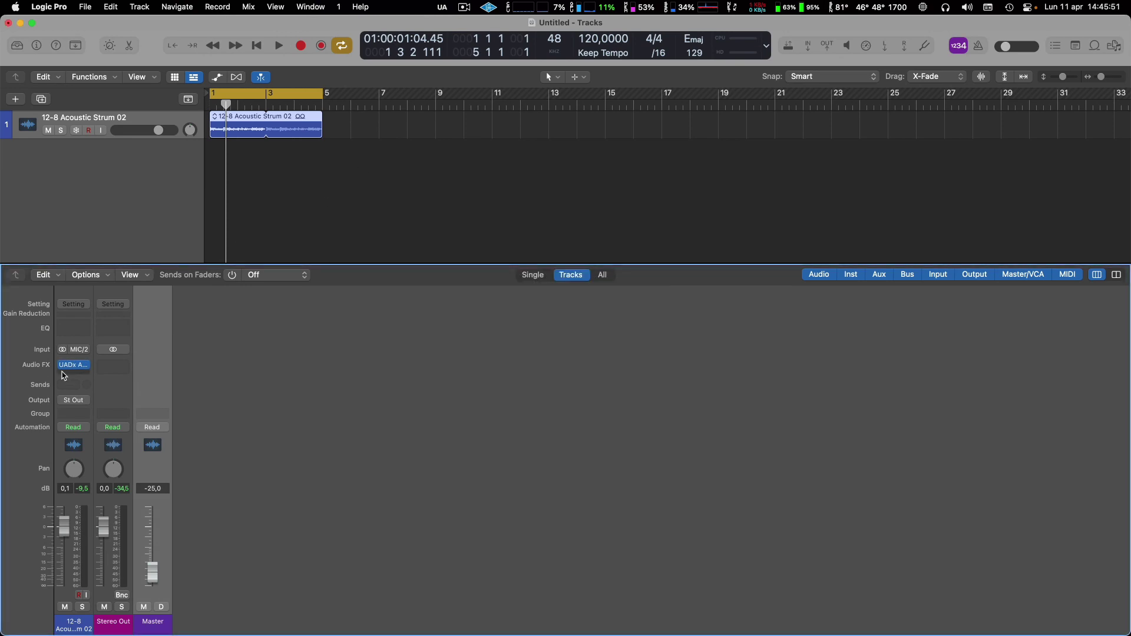
- Fill all 15 insert slots of the acoustic loop track with copies of the UADx API Vision Channel Strip and briefly play it
{"action": "mouse_move", "coordinate": [78, 363]}
{"action": "left_mouse_down"}
{"action": "mouse_move", "coordinate": [75, 383]}
{"action": "mouse_move", "coordinate": [77, 372]}
{"action": "left_mouse_up"}
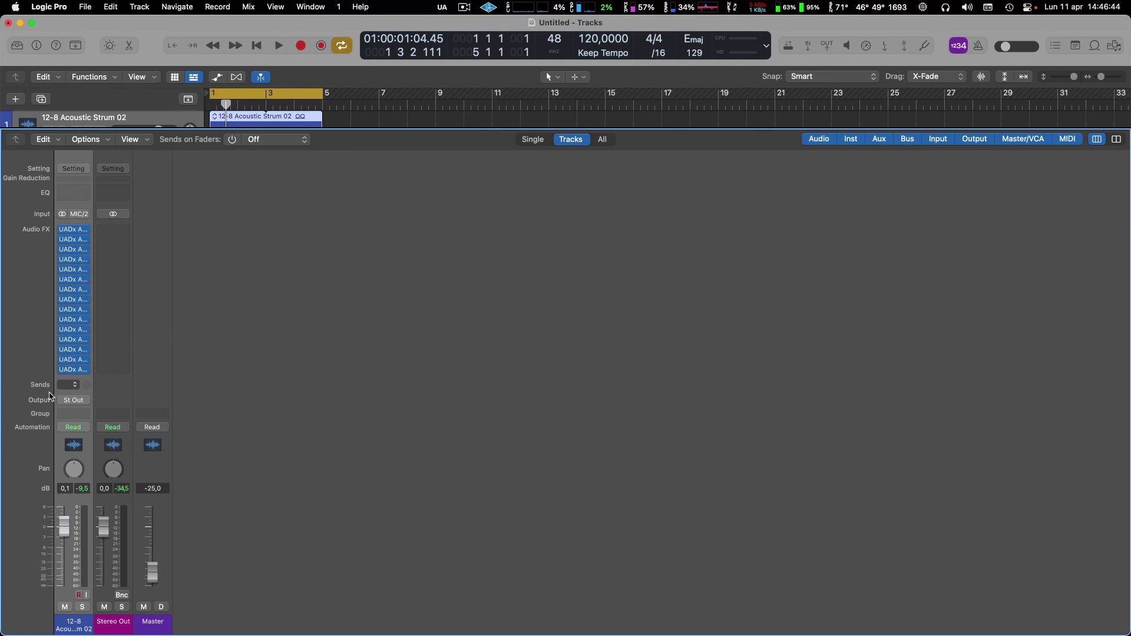
{"action": "key", "text": "space"}
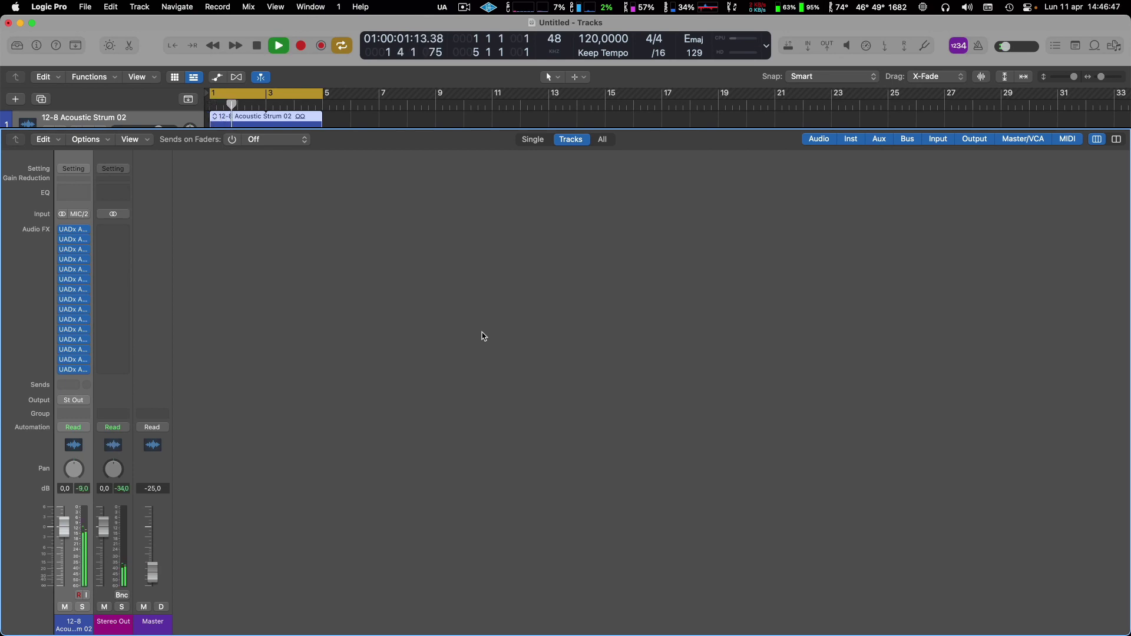
{"action": "key", "text": "space"}
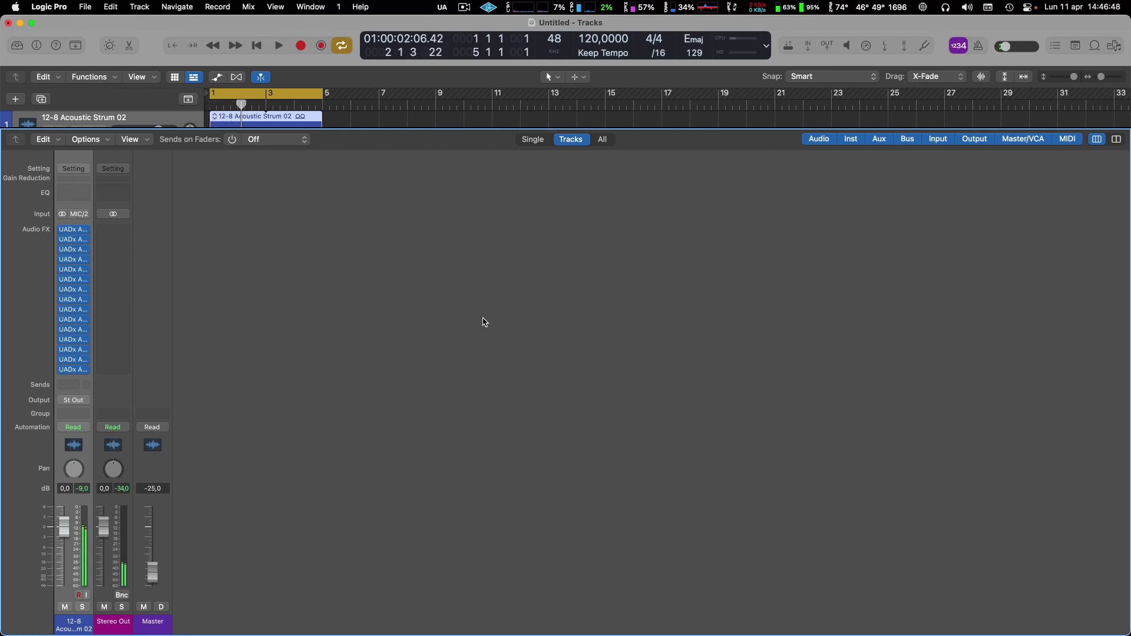
- Open the Performance Meter over the empty mixer area and check the processing load while the single track plays
{"action": "left_click", "coordinate": [737, 46]}
{"action": "left_click_drag", "start_coordinate": [189, 61], "coordinate": [575, 165]}
{"action": "key", "text": "space"}
{"action": "key", "text": "space"}
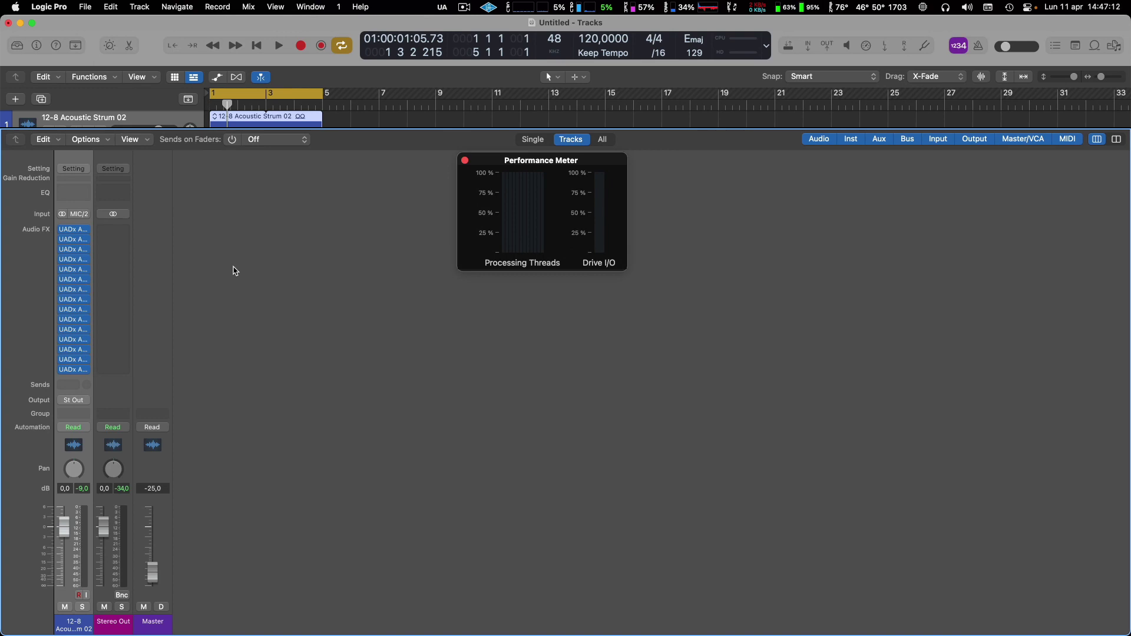
{"action": "key", "text": "space"}
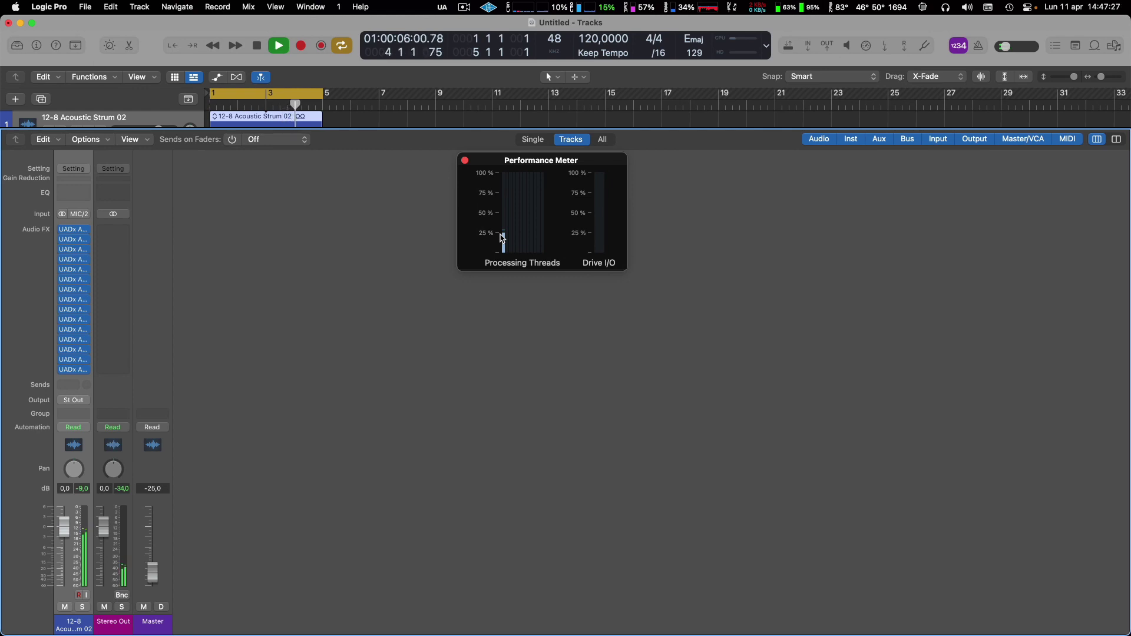
{"action": "key", "text": "space"}
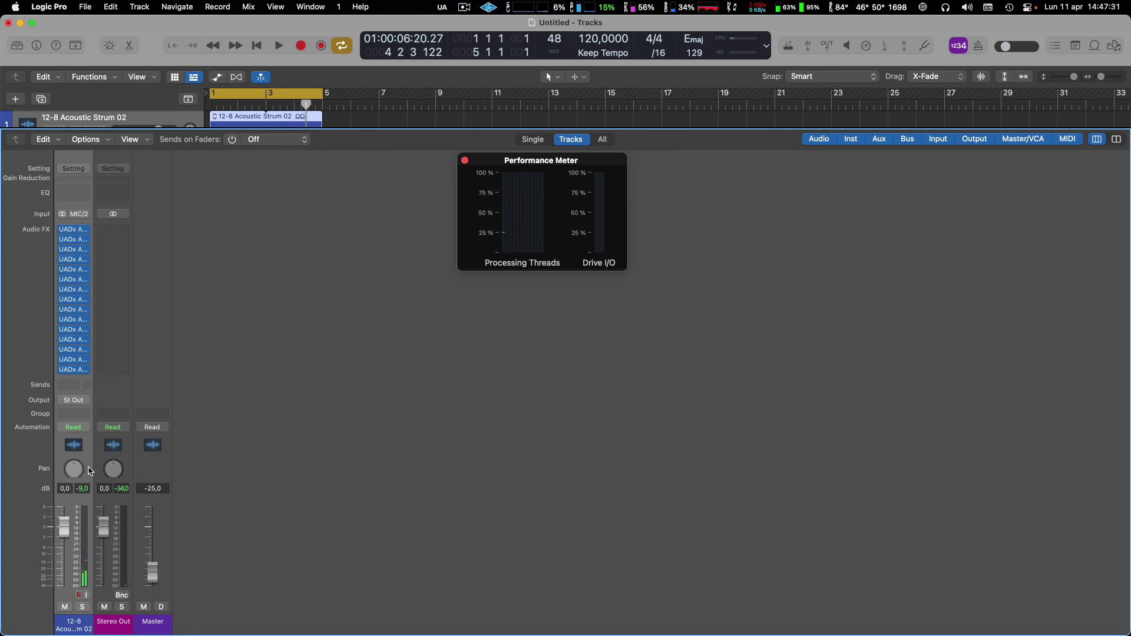
- Duplicate the track with its plug-ins as Audio 2, copy the acoustic loop onto it, and play both tracks
{"action": "key", "text": "super+d"}
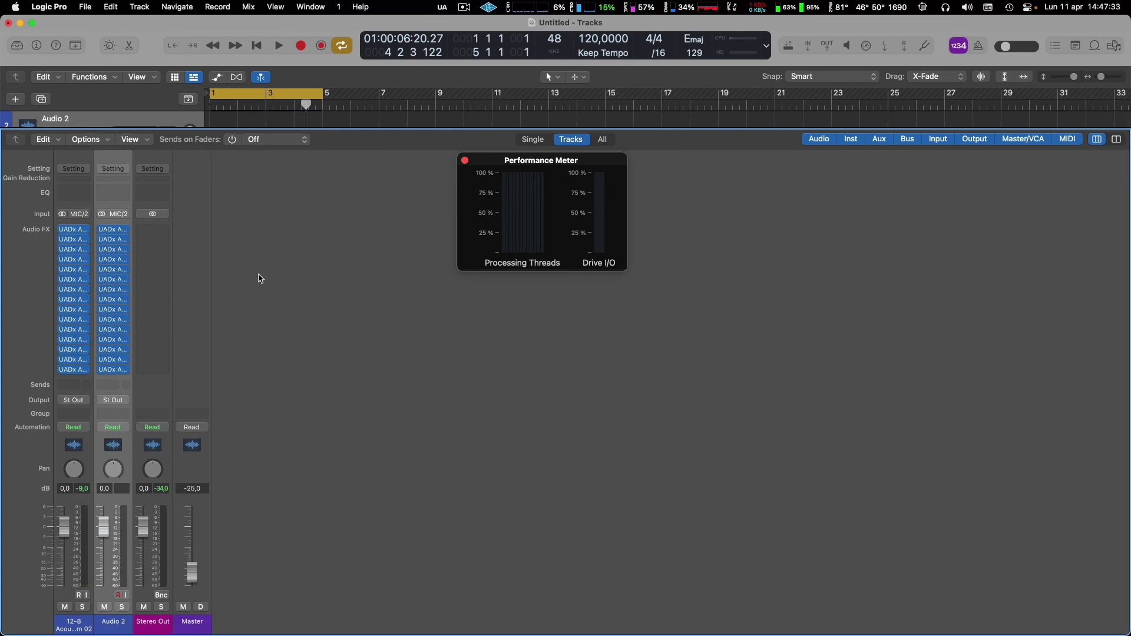
{"action": "key", "text": "x"}
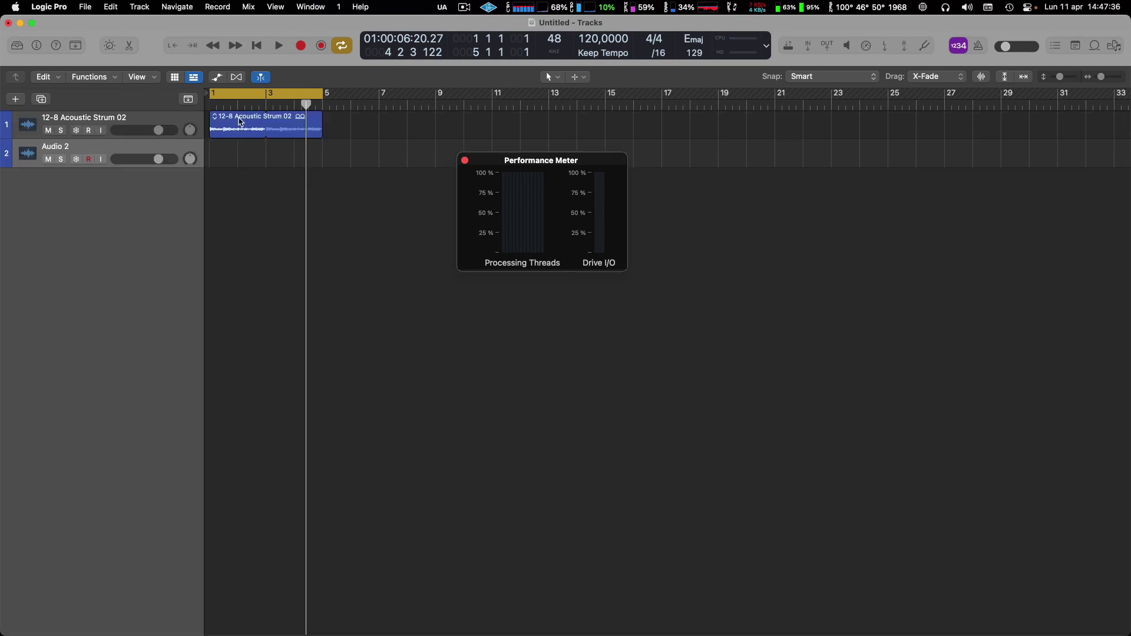
{"action": "left_click_drag", "start_coordinate": [226, 121], "coordinate": [220, 154]}
{"action": "key", "text": "x"}
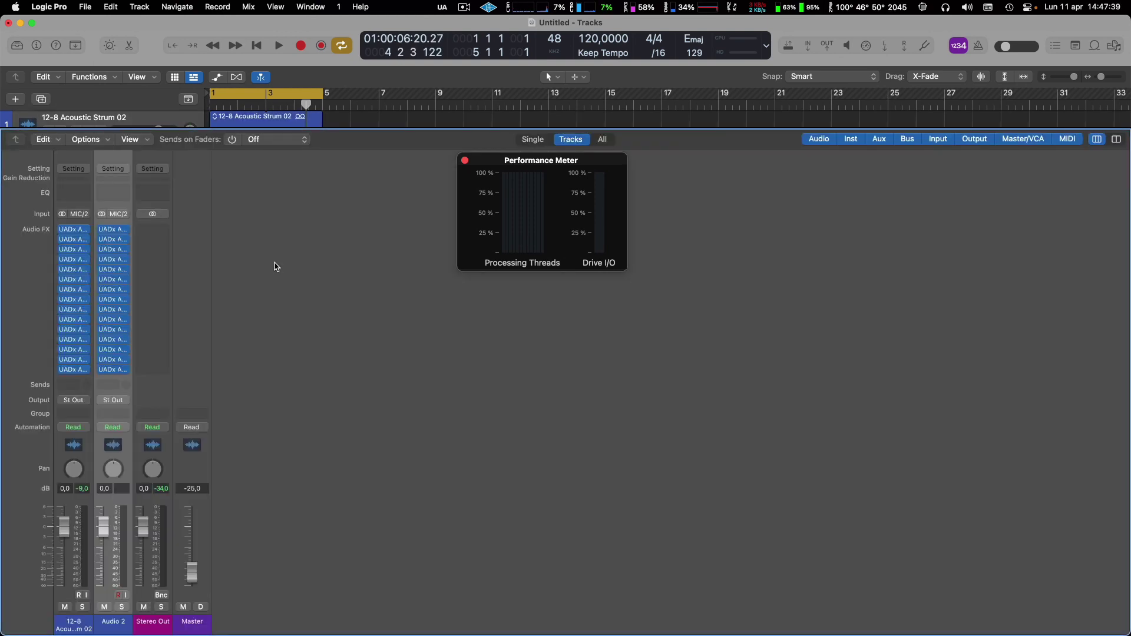
{"action": "key", "text": "space"}
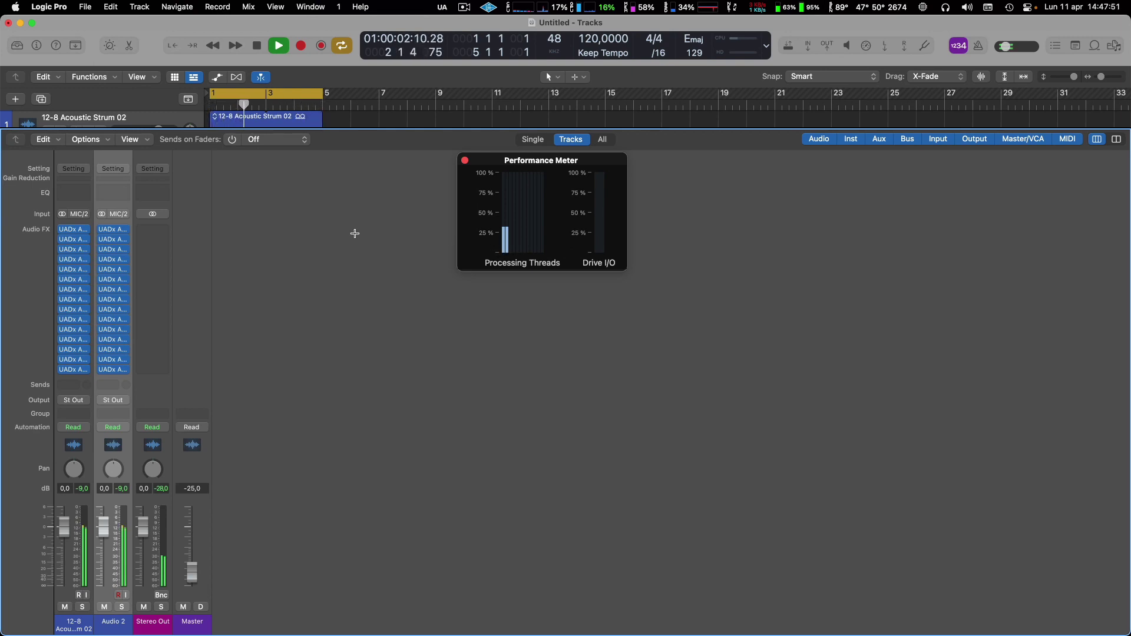
{"action": "key", "text": "space"}
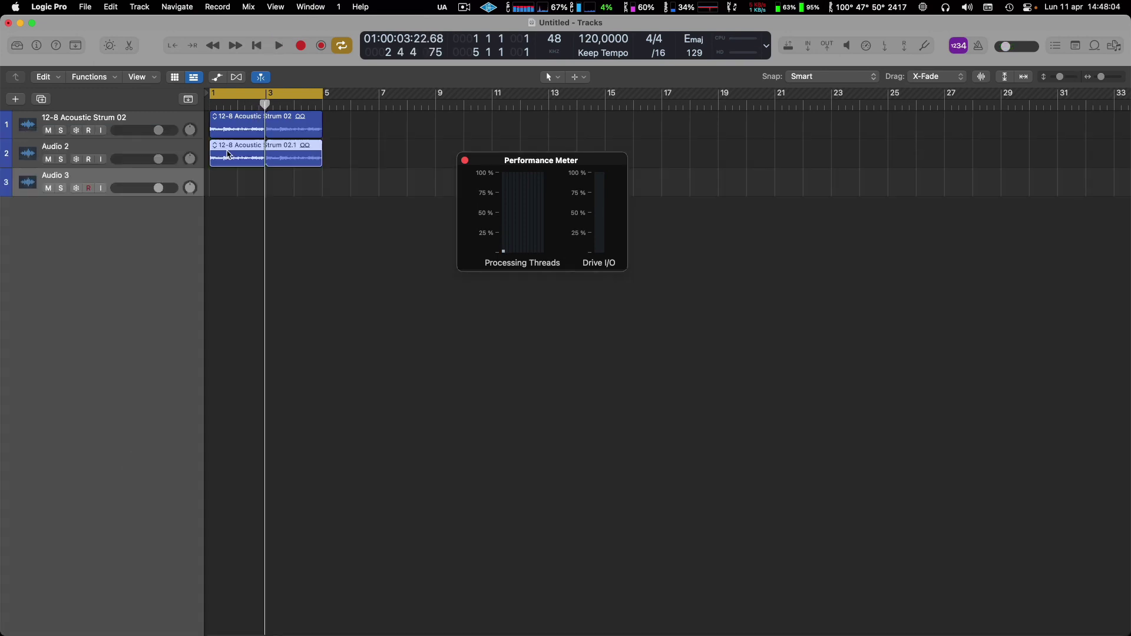
- Copy the acoustic loop onto Audio 3 and play the three tracks to check the processing load
{"action": "key", "text": "x"}
{"action": "key", "text": "space"}
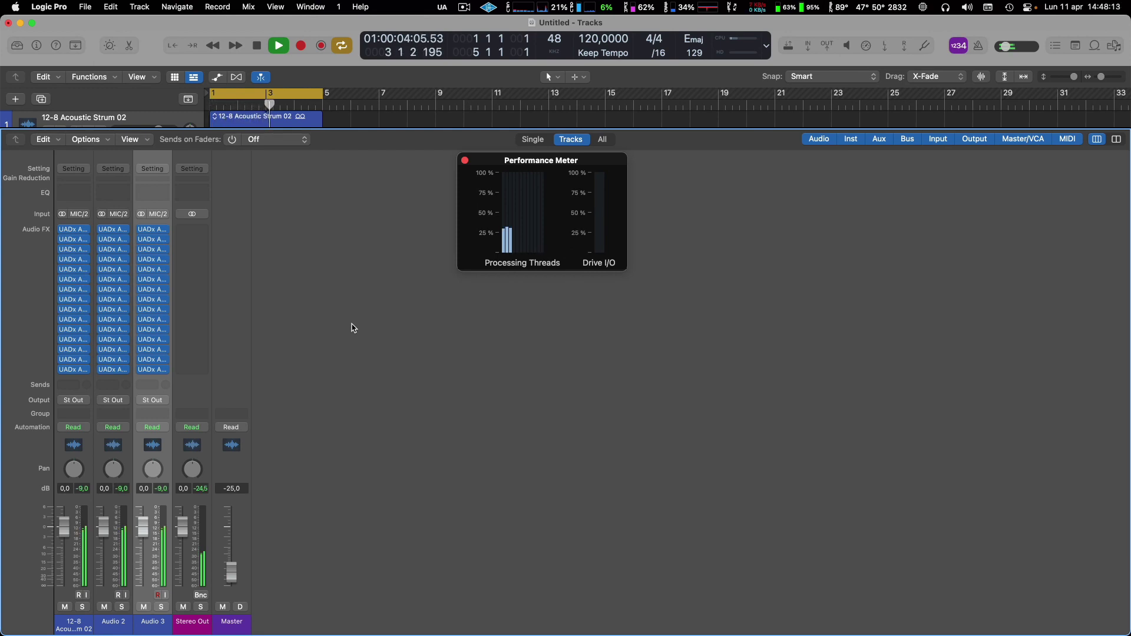
{"action": "key", "text": "space"}
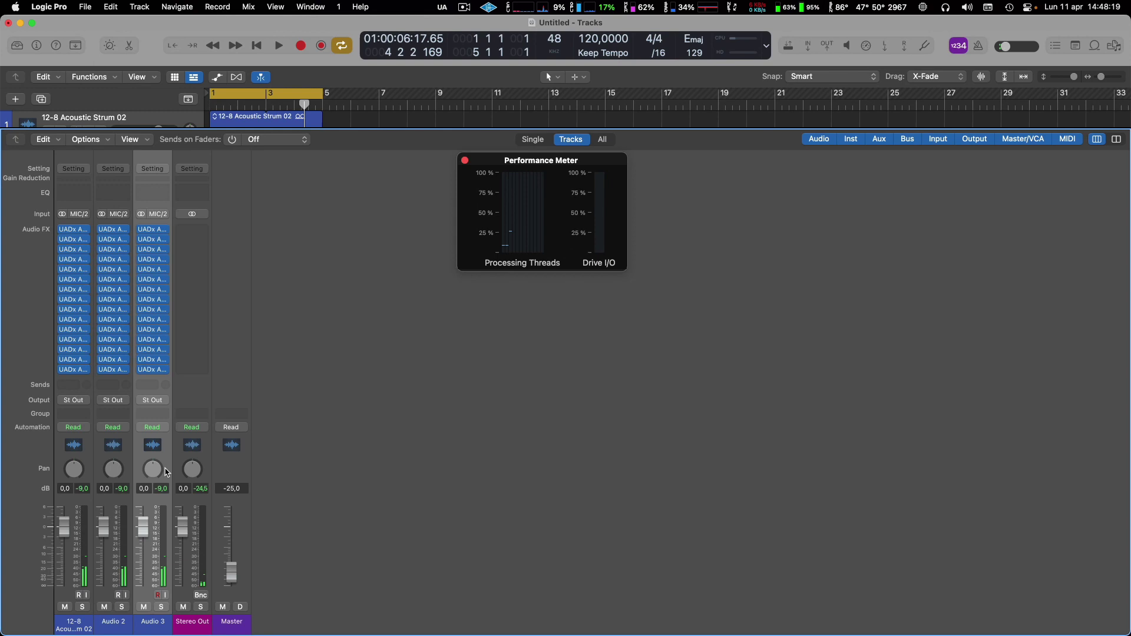
- Duplicate Audio 3 with its plug-ins as Audio 4, copy the acoustic loop onto it, and play the four tracks
{"action": "key", "text": "super+d"}
{"action": "key", "text": "x"}
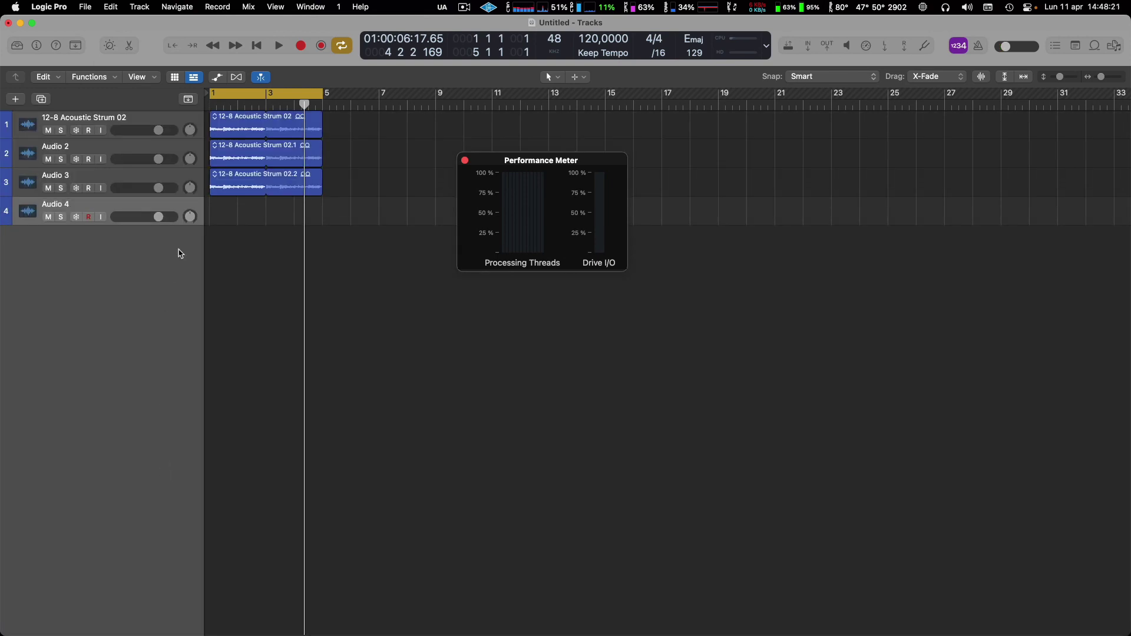
{"action": "left_click_drag", "start_coordinate": [228, 179], "coordinate": [229, 218]}
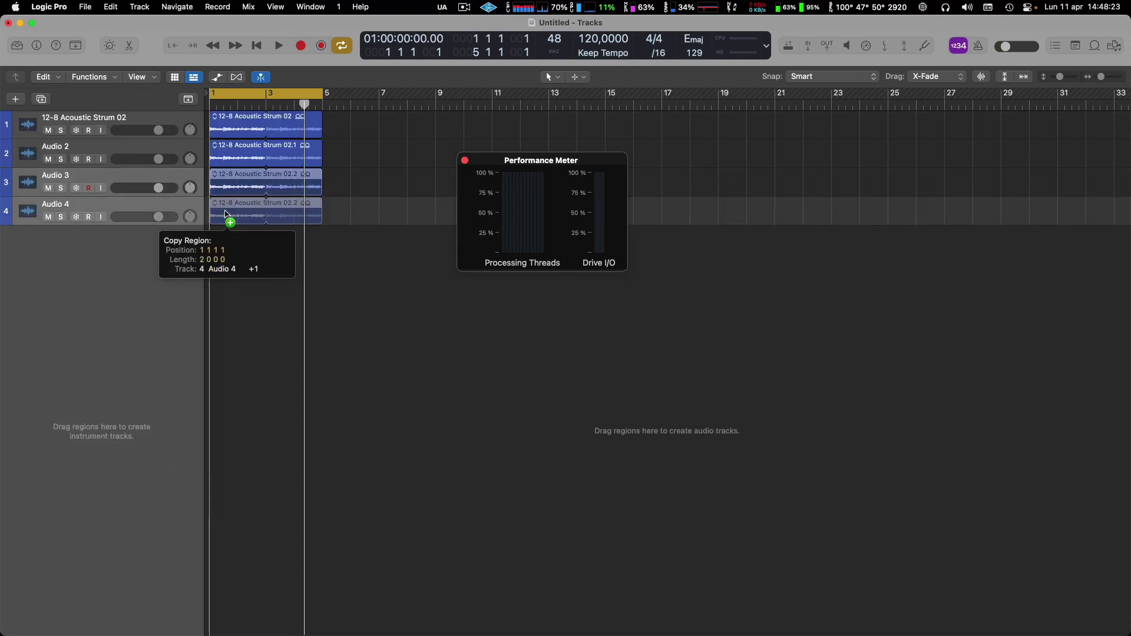
{"action": "key", "text": "x"}
{"action": "key", "text": "space"}
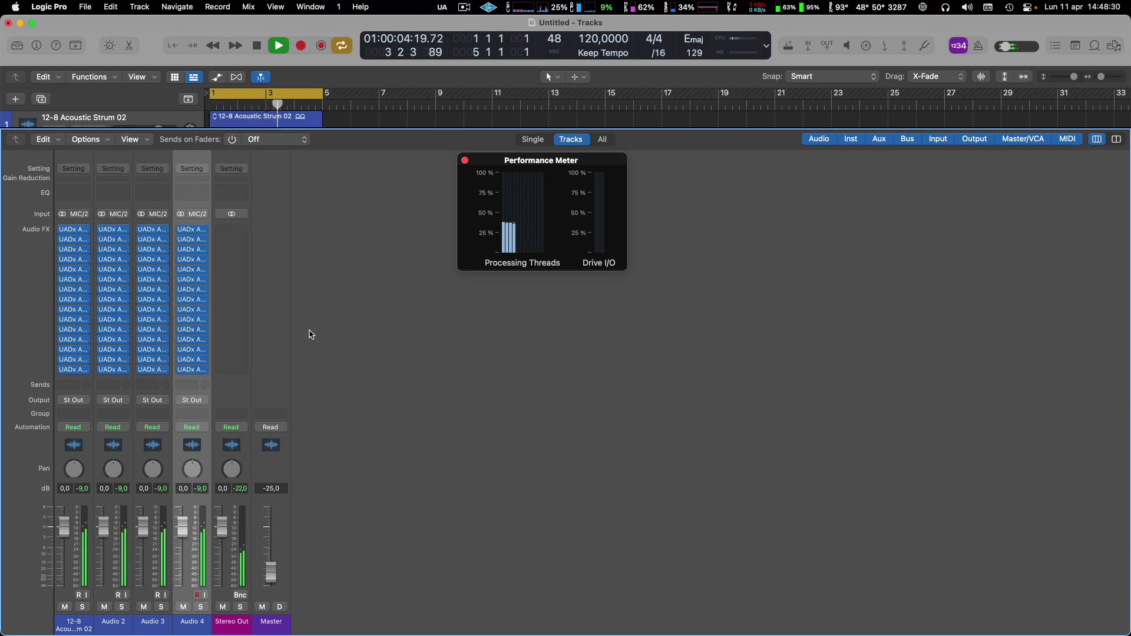
{"action": "key", "text": "space"}
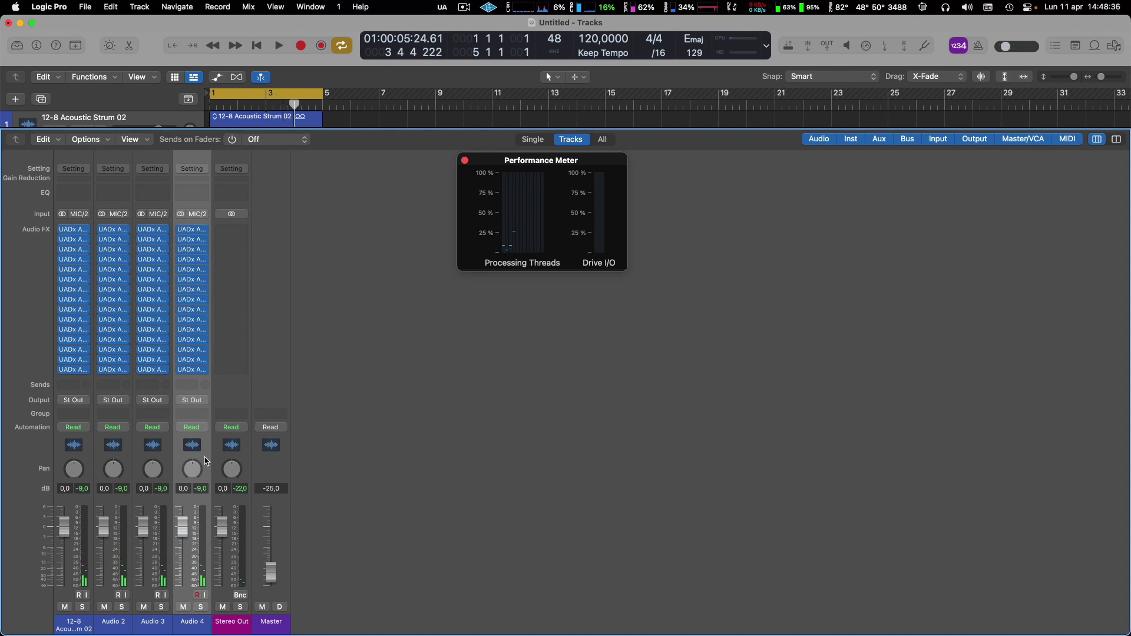
- Add Audio 5 with the same plug-in chain, copy the acoustic loop onto it, and play the five tracks
{"action": "key", "text": "alt+super+a"}
{"action": "key", "text": "x"}
{"action": "left_click_drag", "start_coordinate": [227, 214], "coordinate": [227, 252]}
{"action": "key", "text": "space"}
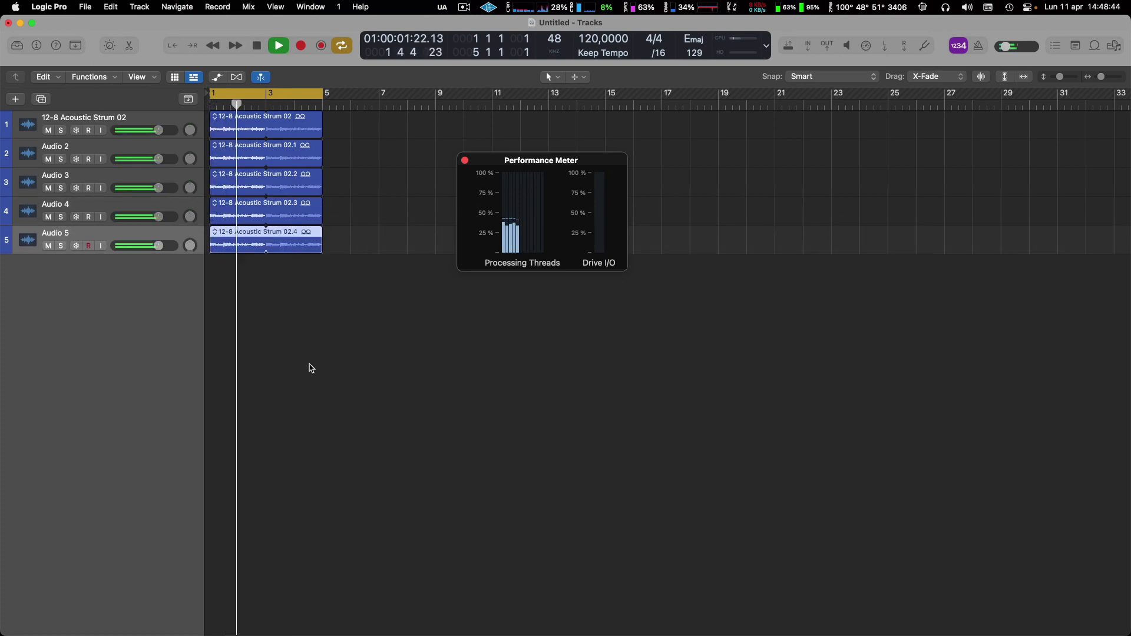
{"action": "key", "text": "x"}
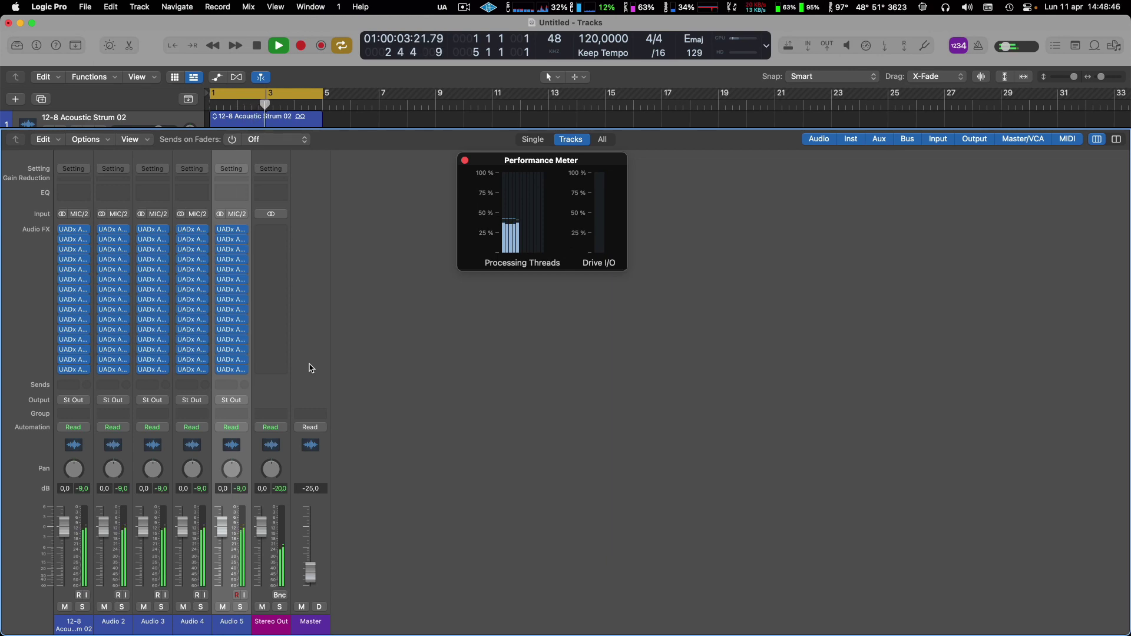
{"action": "key", "text": "space"}
- Add Audio 6 with the same plug-in chain and a copy of the acoustic loop, and play the six tracks
{"action": "key", "text": "x"}
{"action": "left_click", "coordinate": [216, 272]}
{"action": "key", "text": "space"}
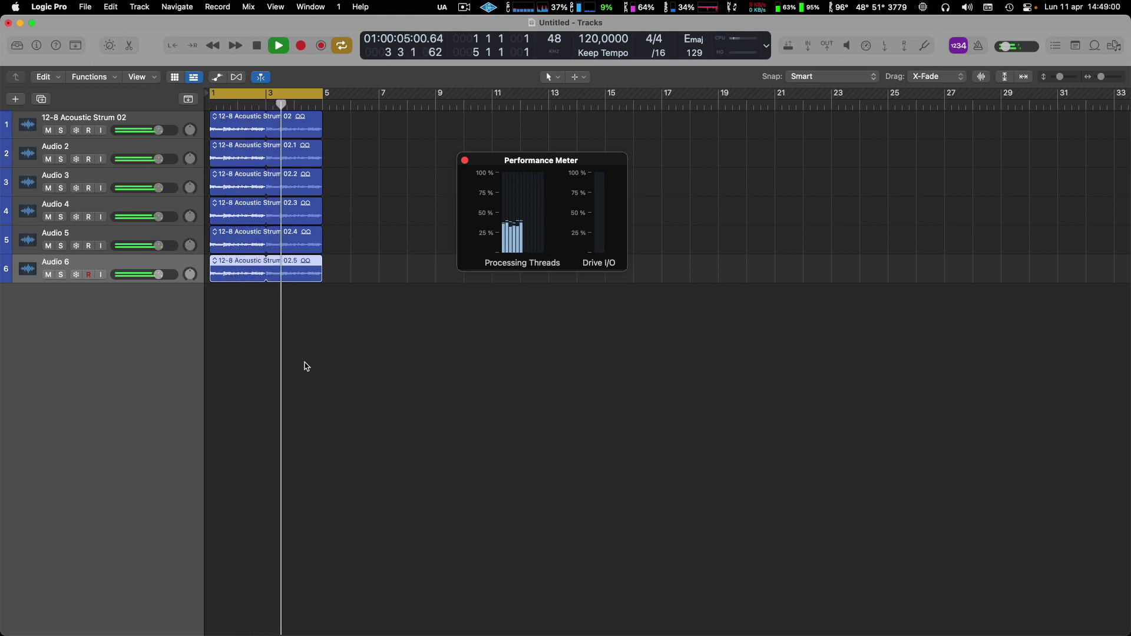
{"action": "key", "text": "space"}
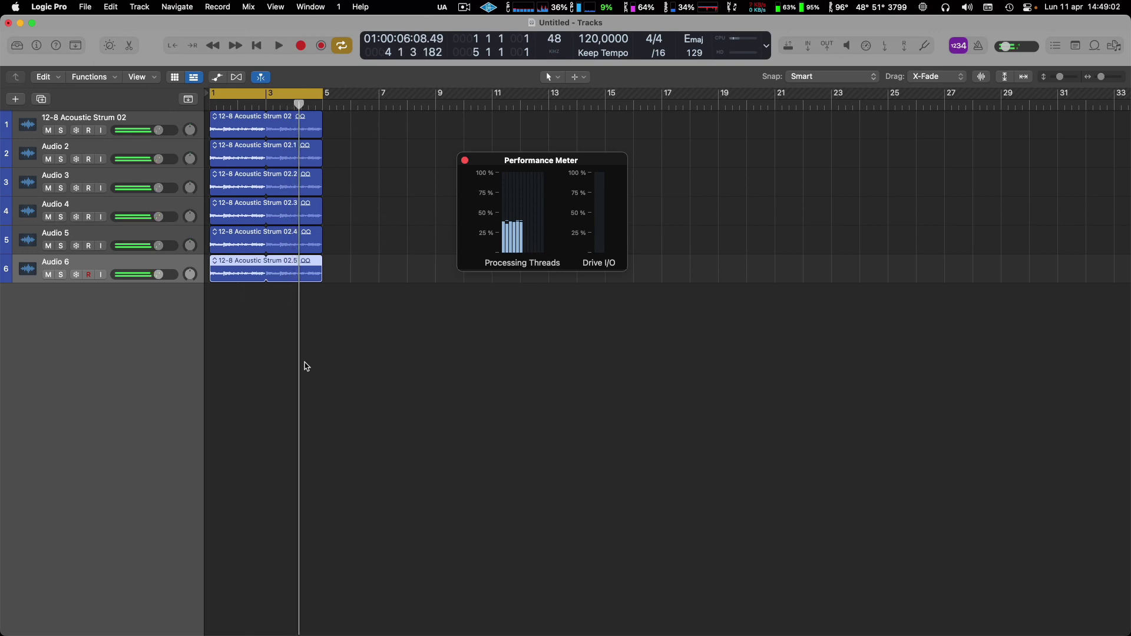
- Duplicate the last track into Audio 7 through Audio 10 with all plug-ins and copy the acoustic loop onto each
{"action": "key", "text": "x"}
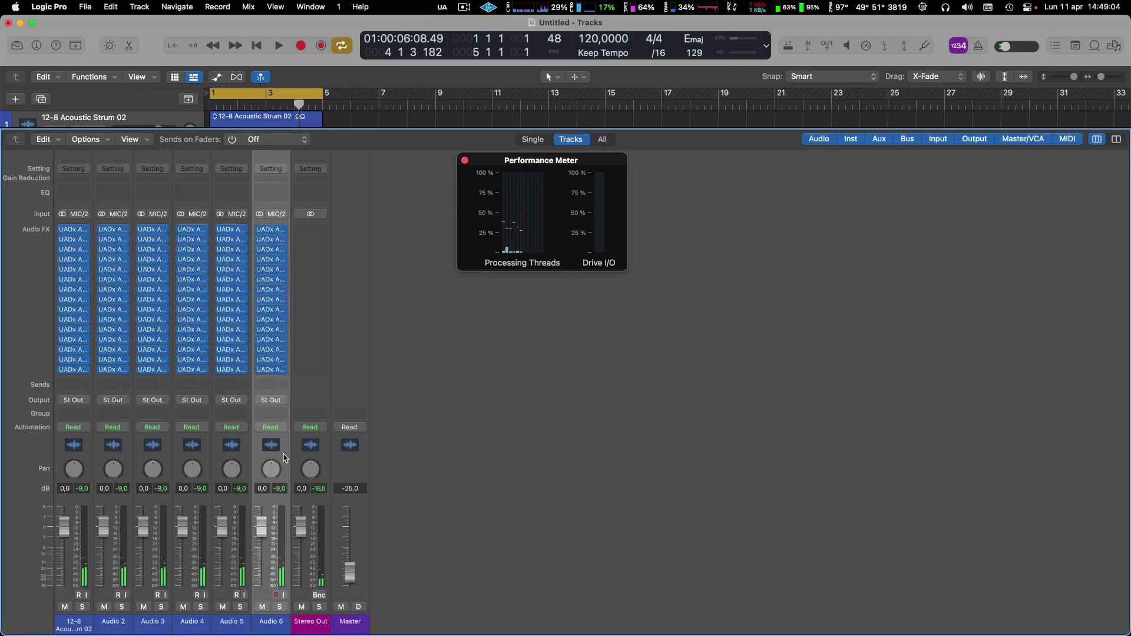
{"action": "key", "text": "super+d"}
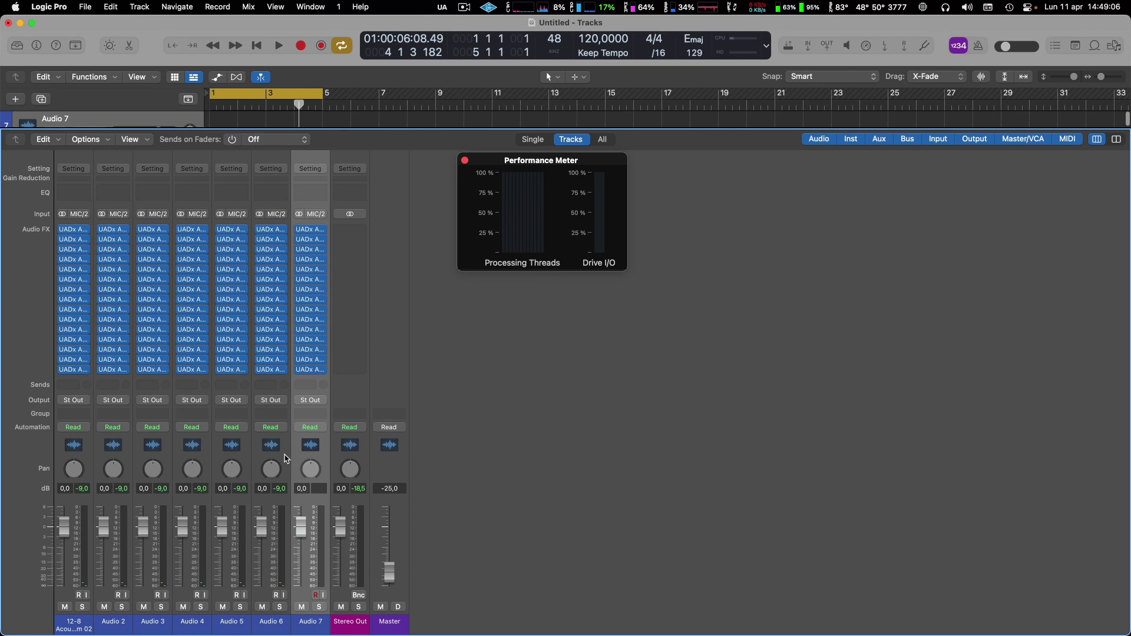
{"action": "key", "text": "x"}
{"action": "left_click_drag", "start_coordinate": [226, 271], "coordinate": [227, 324]}
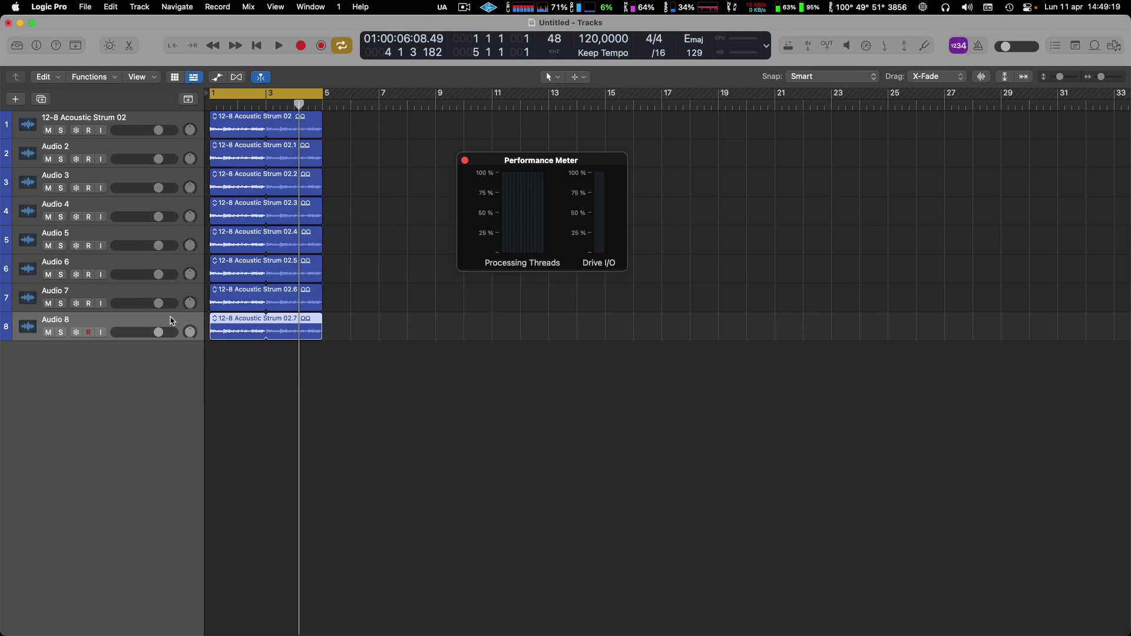
{"action": "key", "text": "super+d"}
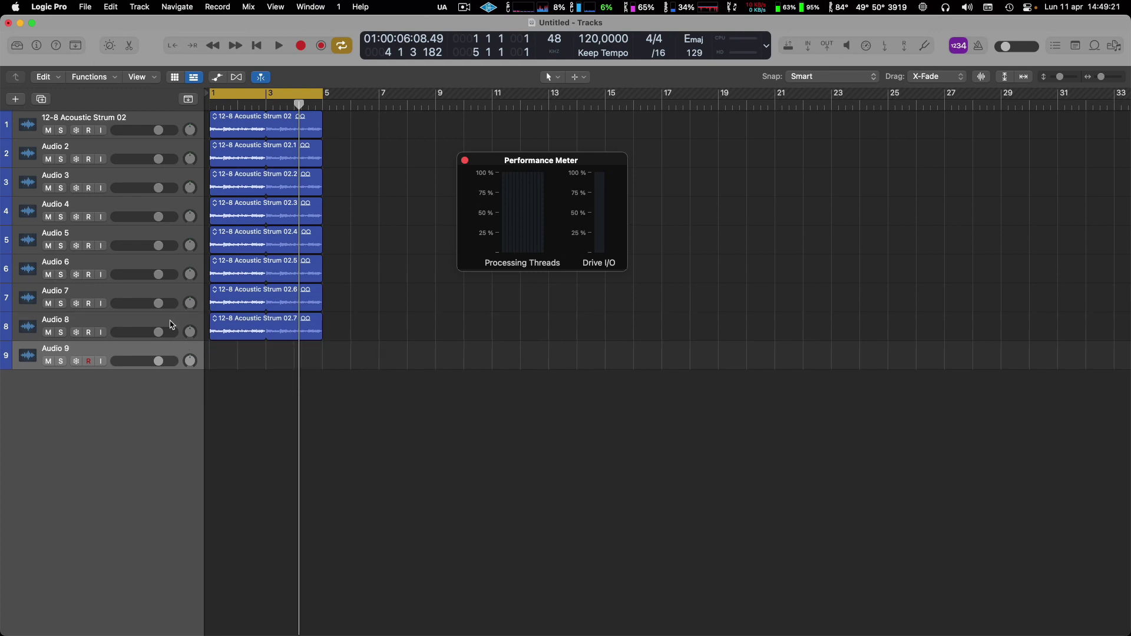
{"action": "key", "text": "super+d"}
{"action": "left_click_drag", "start_coordinate": [228, 326], "coordinate": [233, 386]}
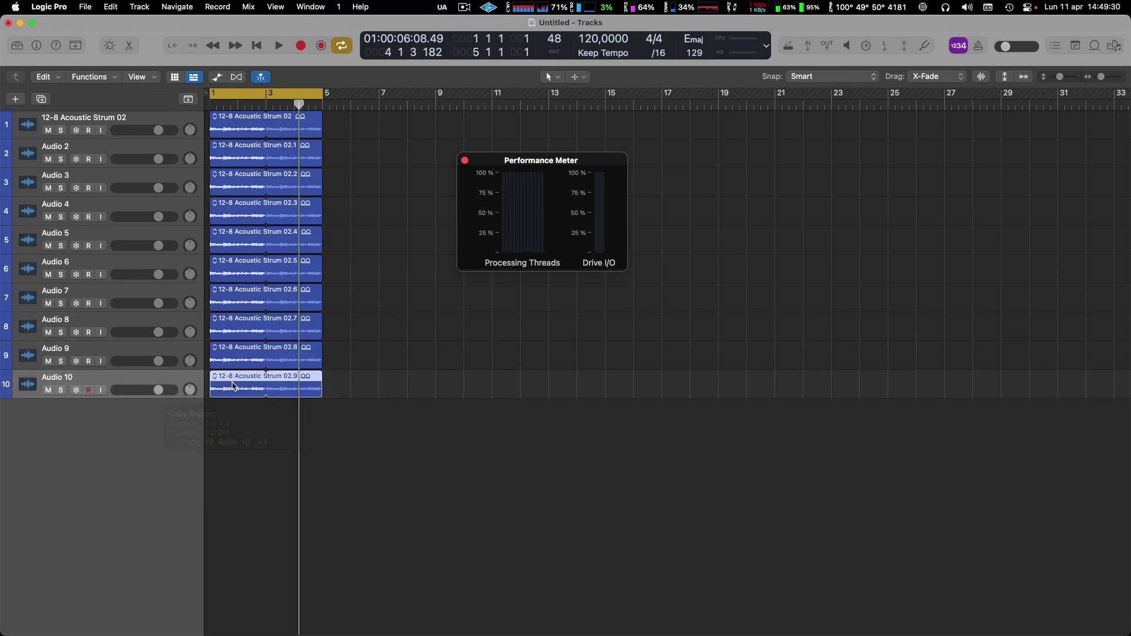
- Play the ten plug-in-filled tracks twice and examine the processing threads in the Performance Meter
{"action": "key", "text": "x"}
{"action": "key", "text": "space"}
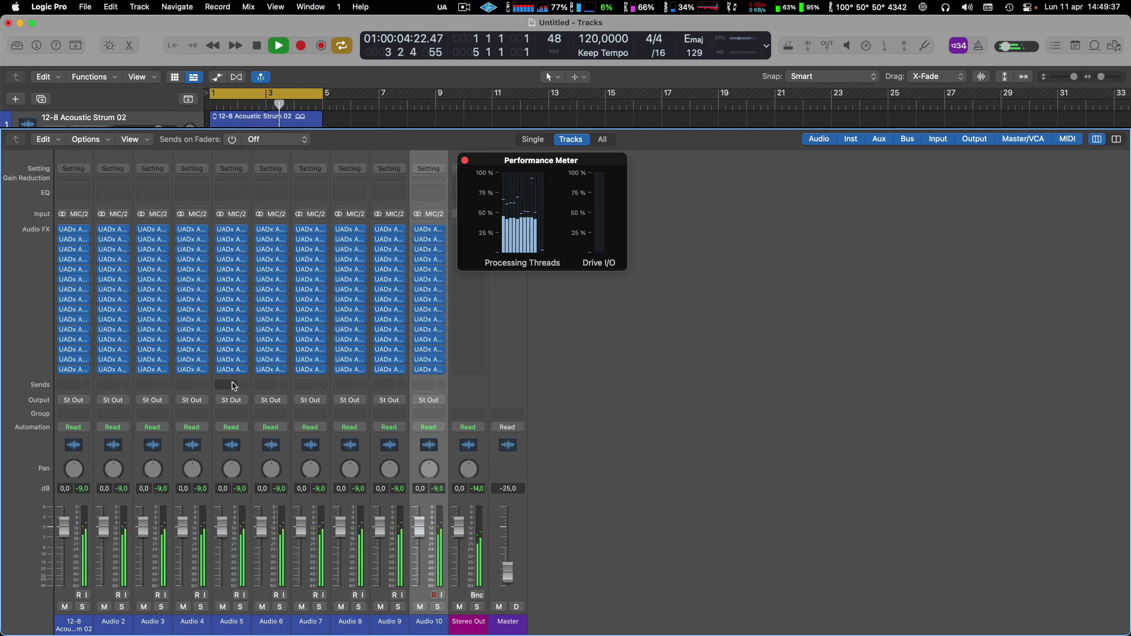
{"action": "key", "text": "space"}
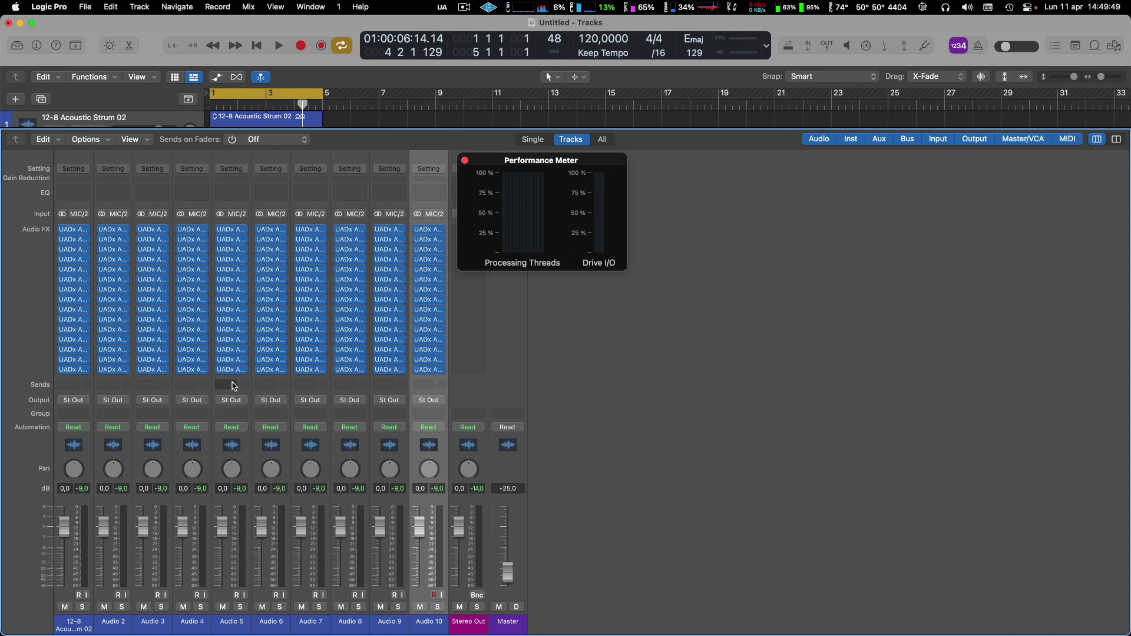
{"action": "key", "text": "x"}
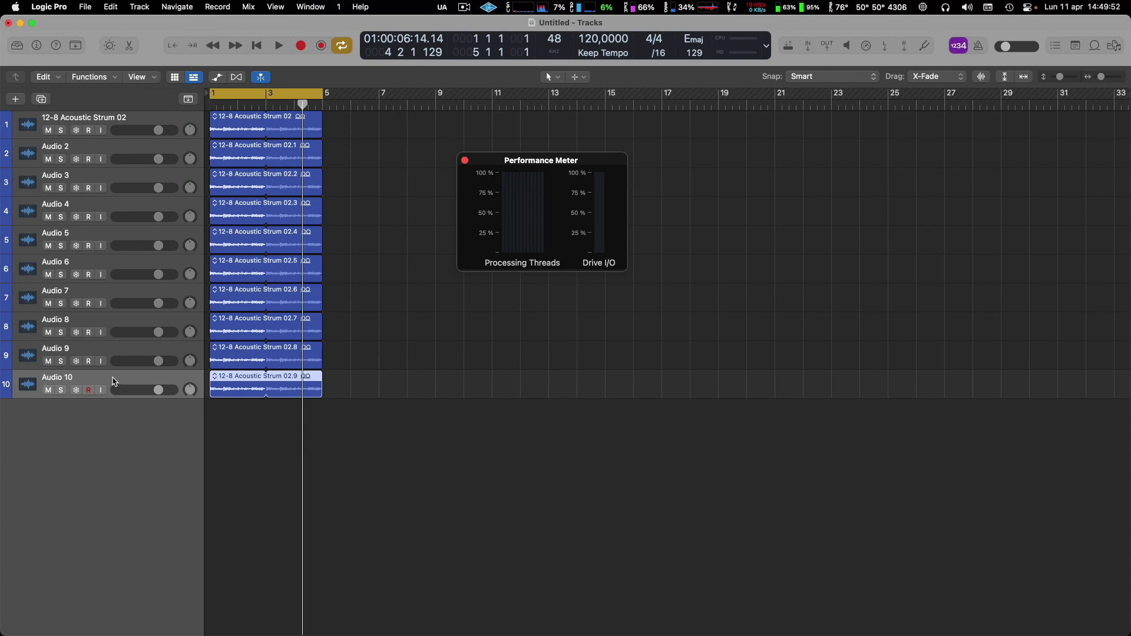
{"action": "key", "text": "space"}
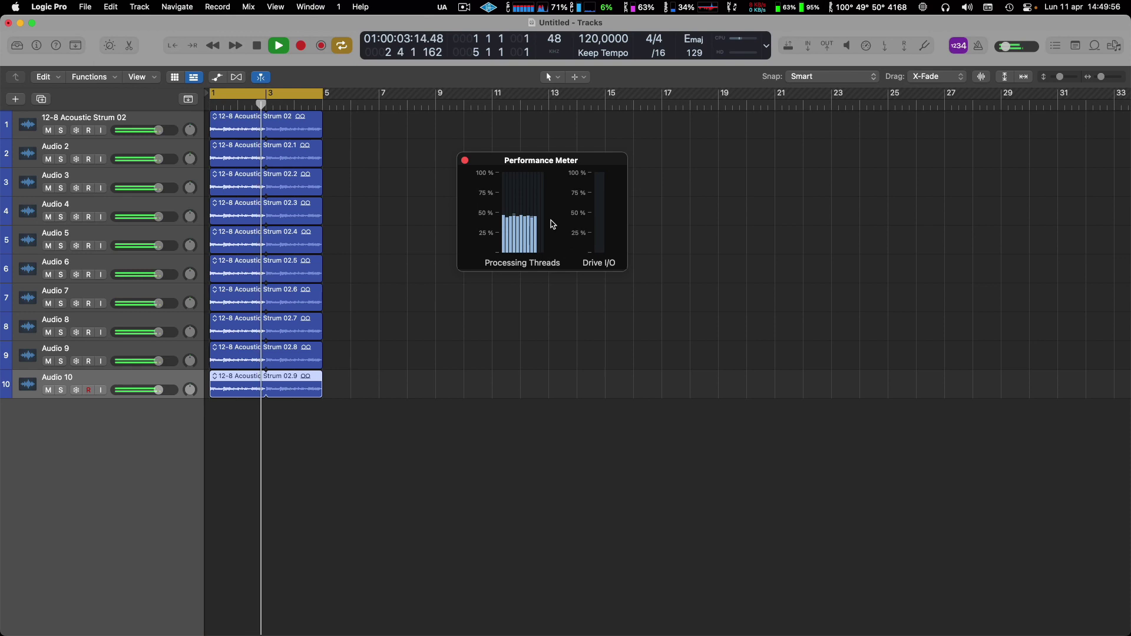
{"action": "key", "text": "space"}
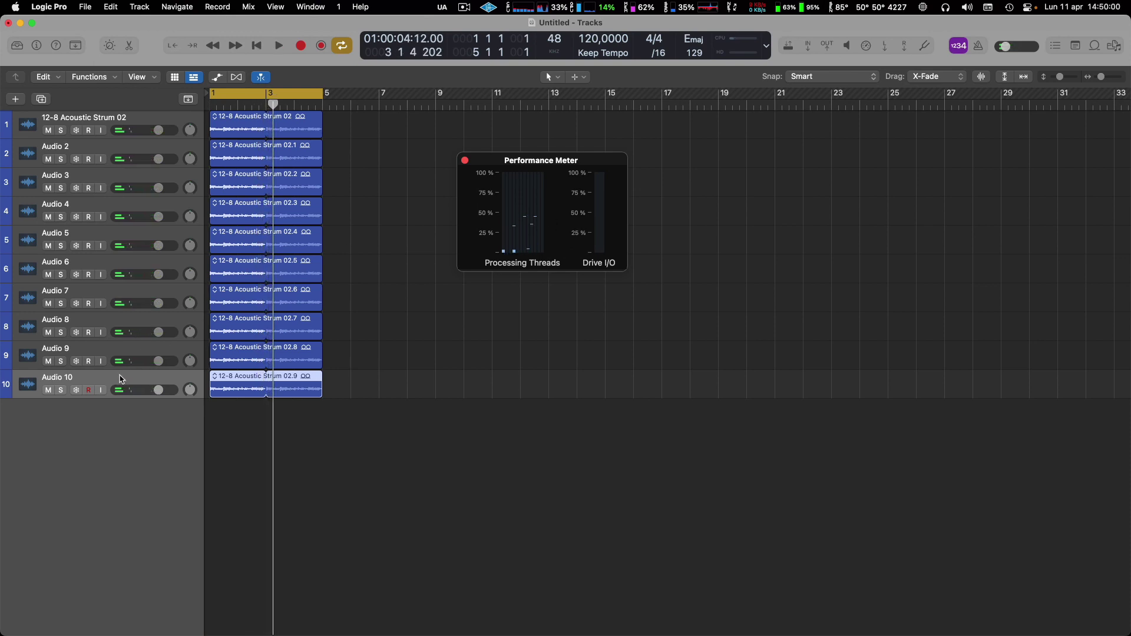
- Duplicate the last track into Audio 11 through Audio 15, copy the acoustic loop onto them, and play all 15 tracks
{"action": "key", "text": "super+d"}
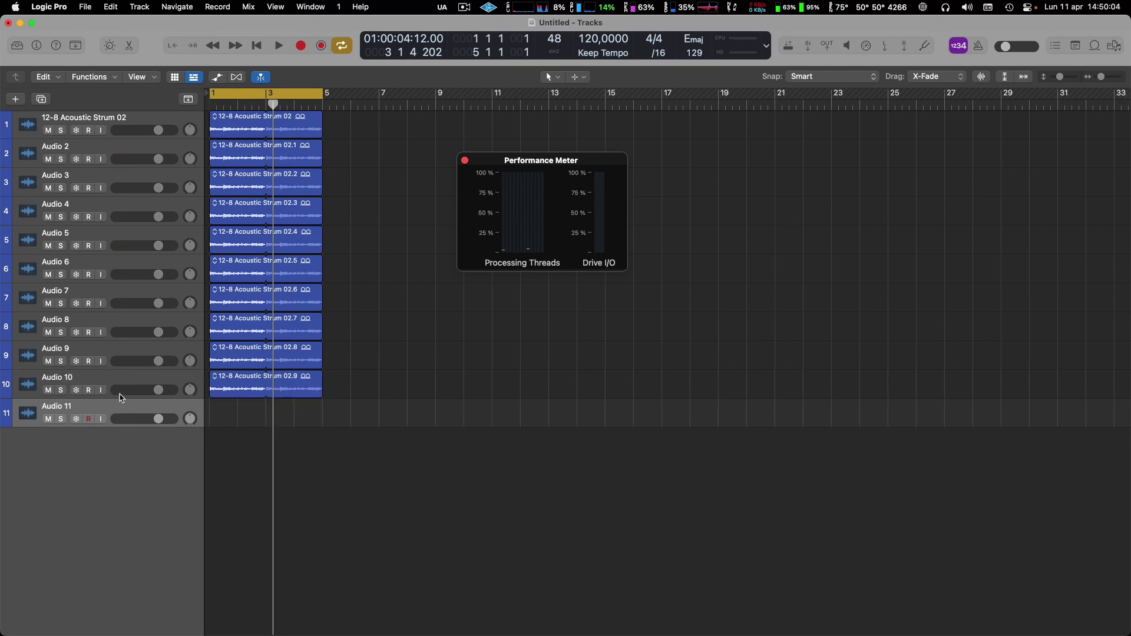
{"action": "key", "text": "super+d"}
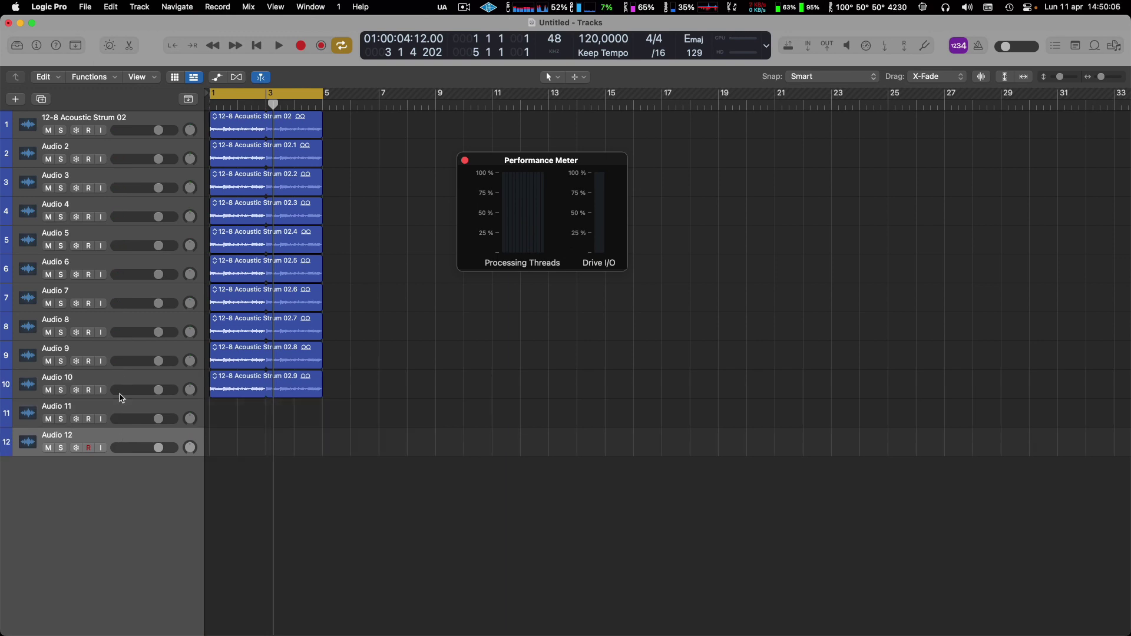
{"action": "key", "text": "super+d"}
{"action": "key", "text": "super+d"}
{"action": "key", "text": "super+d"}
{"action": "left_click", "coordinate": [229, 378]}
{"action": "key", "text": "x"}
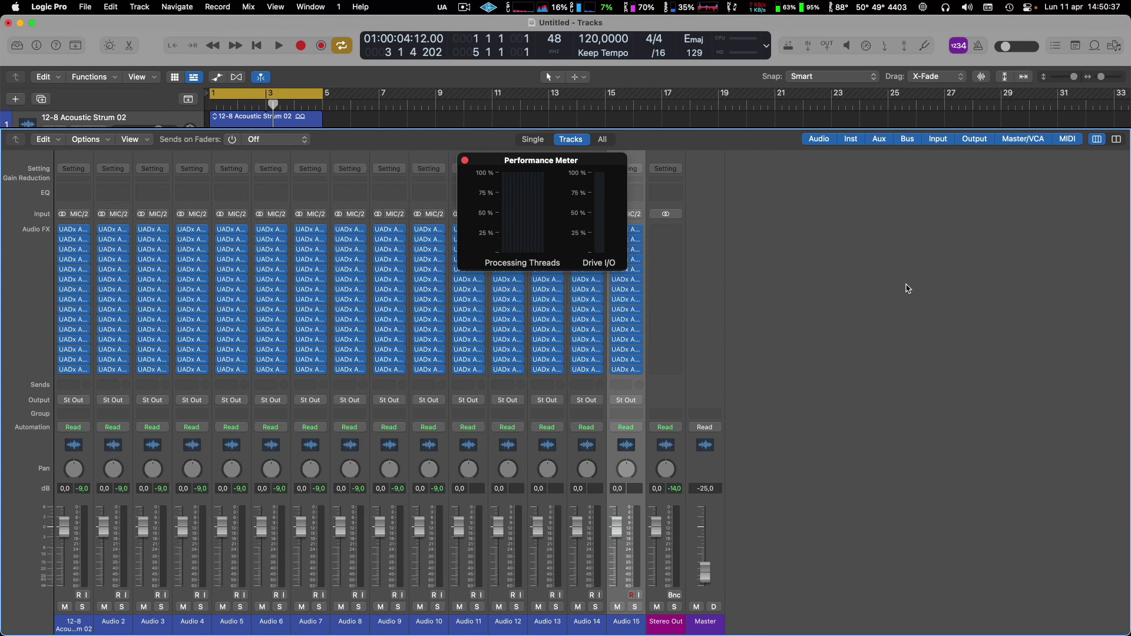
{"action": "key", "text": "space"}
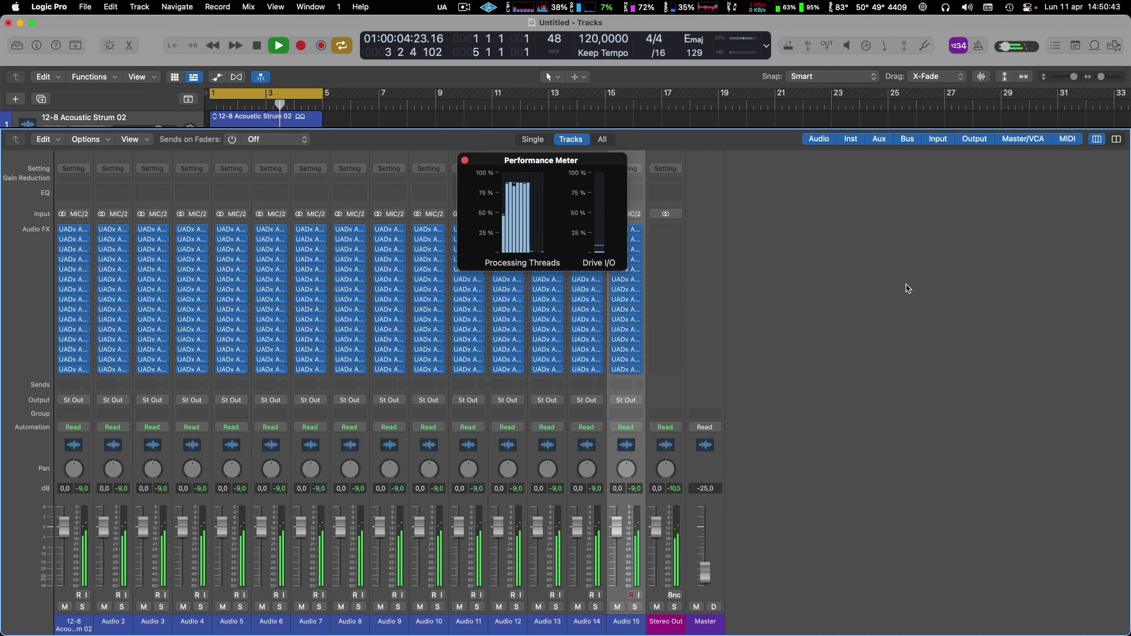
- Duplicate the last track into Audio 16 through Audio 18, copy the acoustic loop onto each, and play all 18 tracks
{"action": "key", "text": "space"}
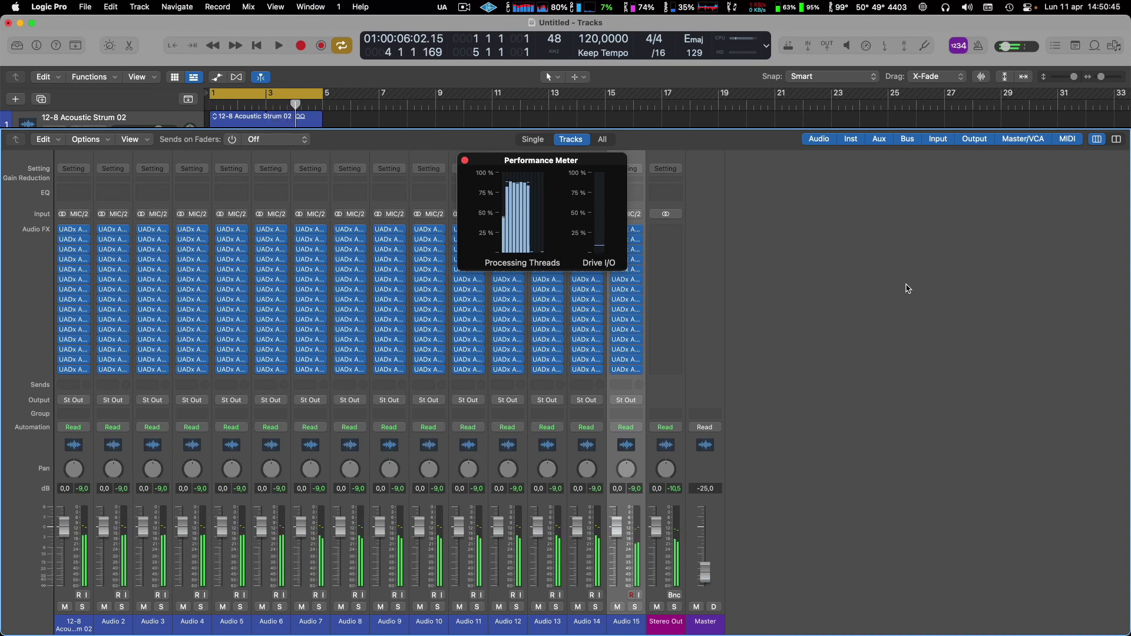
{"action": "key", "text": "x"}
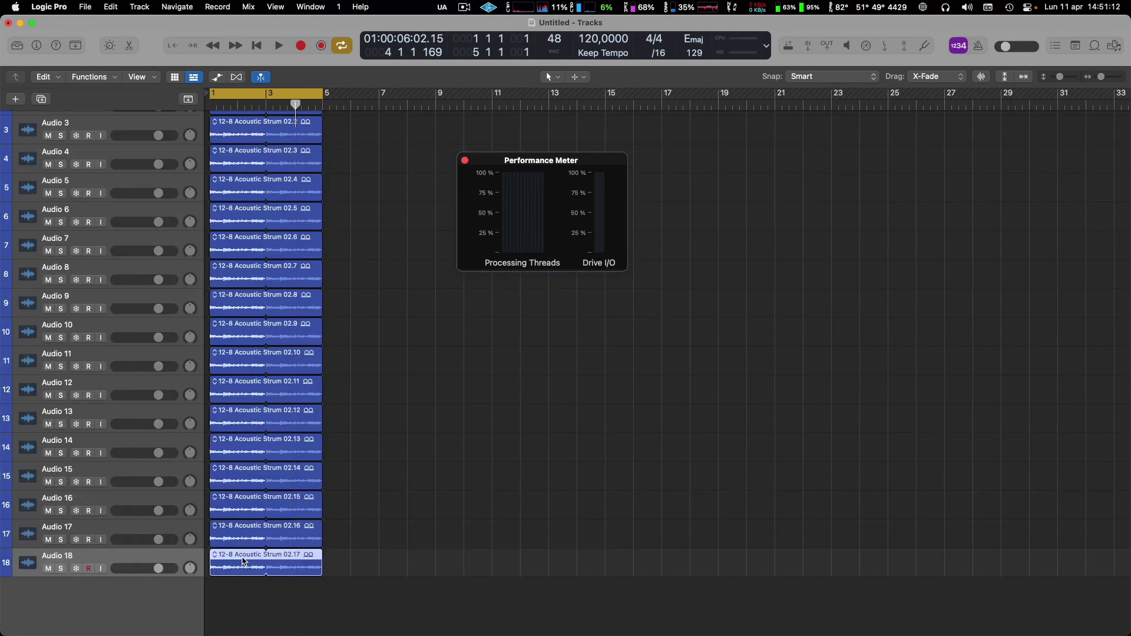
{"action": "key", "text": "x"}
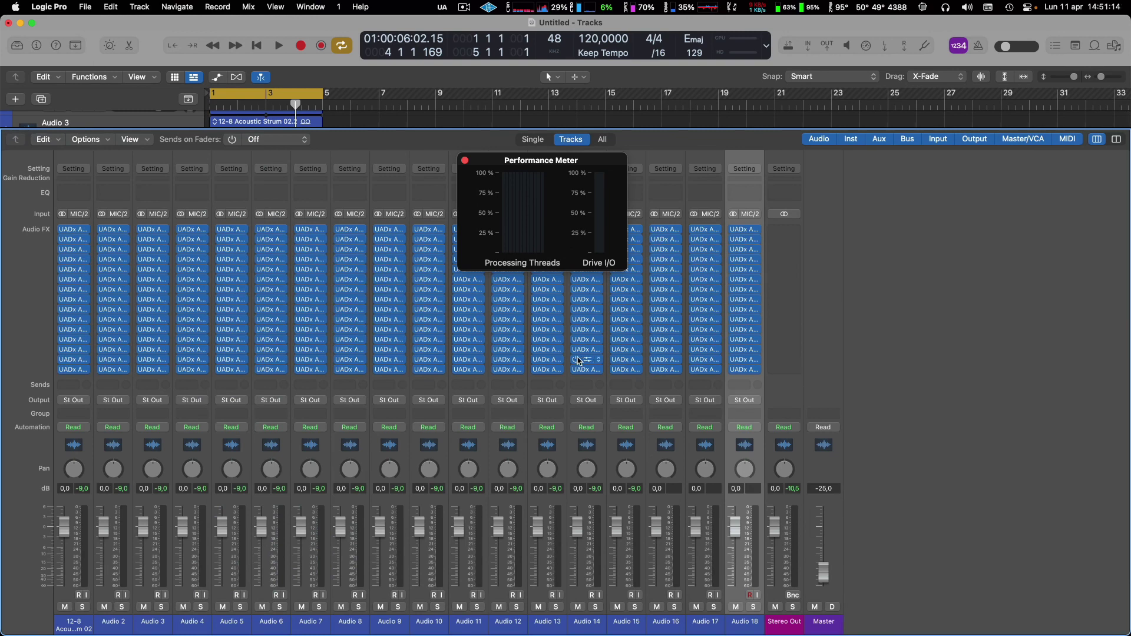
{"action": "key", "text": "space"}
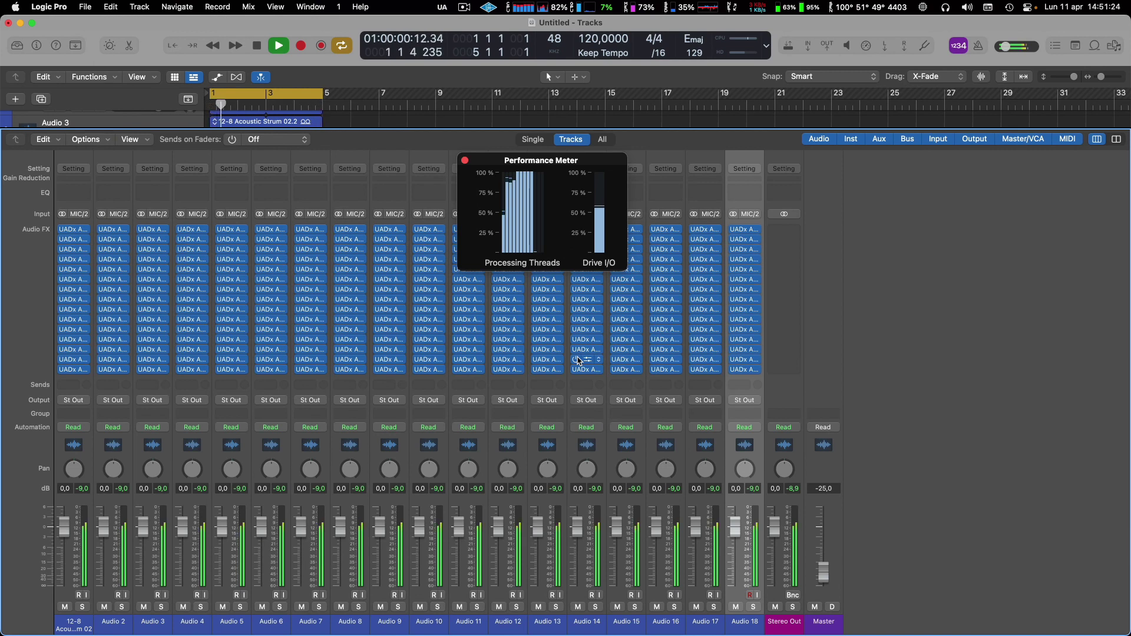
{"action": "key", "text": "space"}
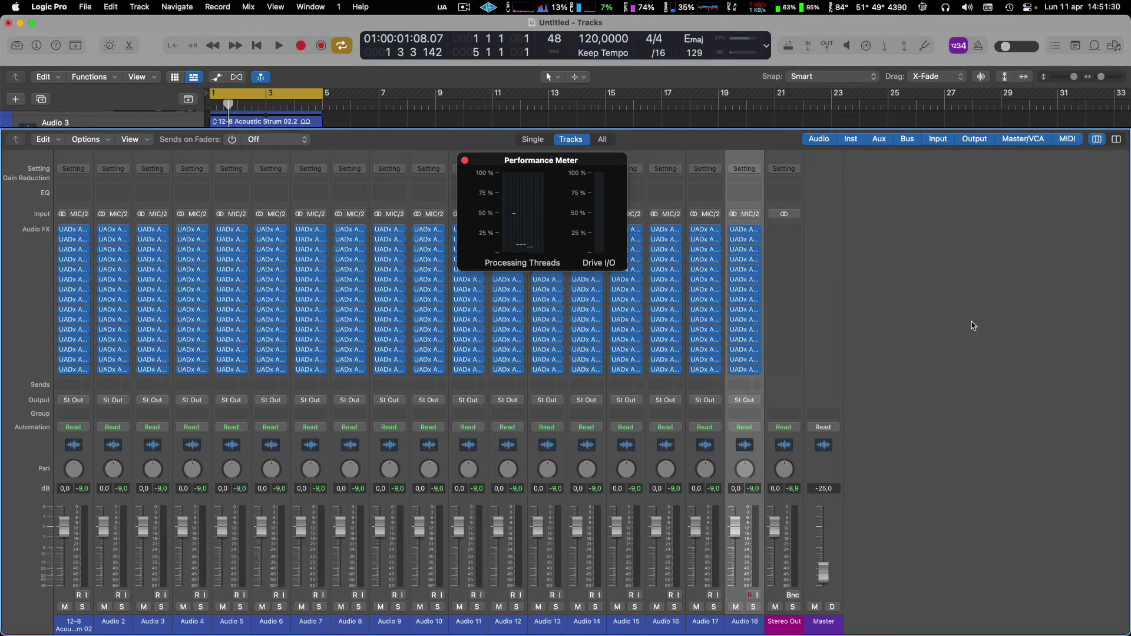
- Add Audio 19 and Audio 20 with the same plug-in chain and loop copies, and play all 20 tracks
{"action": "key", "text": "x"}
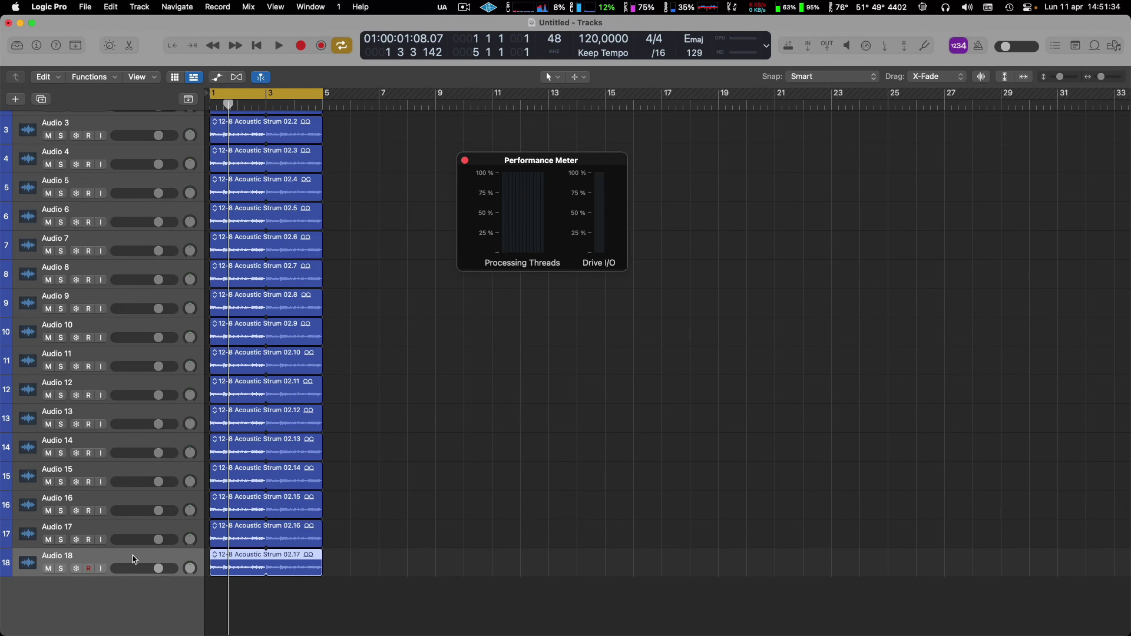
{"action": "key", "text": "super+d"}
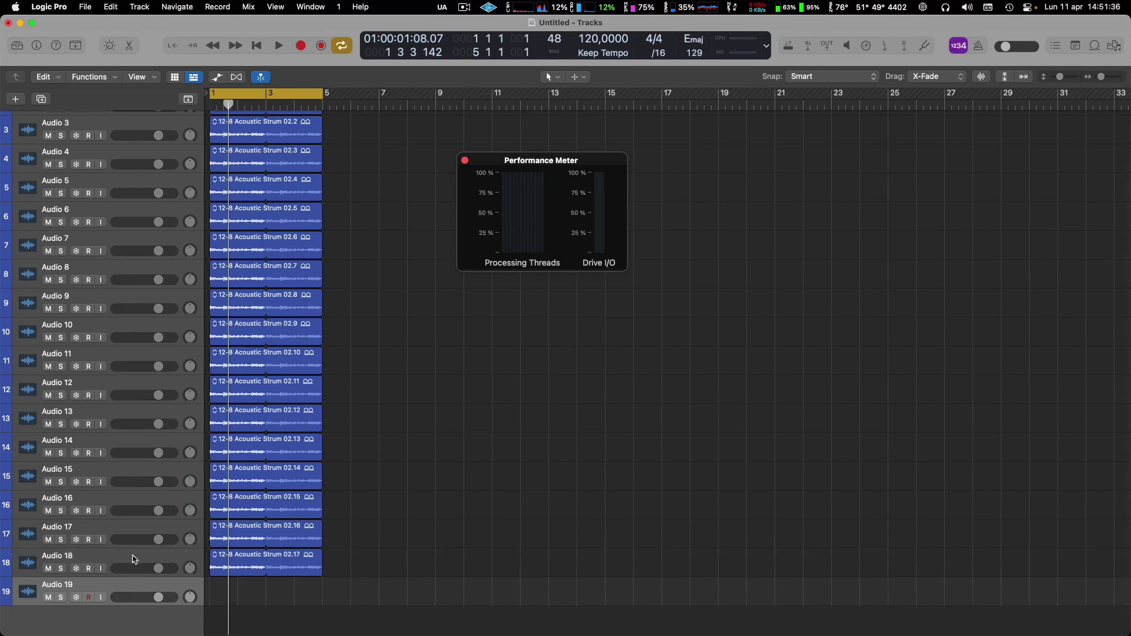
{"action": "scroll", "coordinate": [121, 545], "scroll_direction": "down", "scroll_amount": 1}
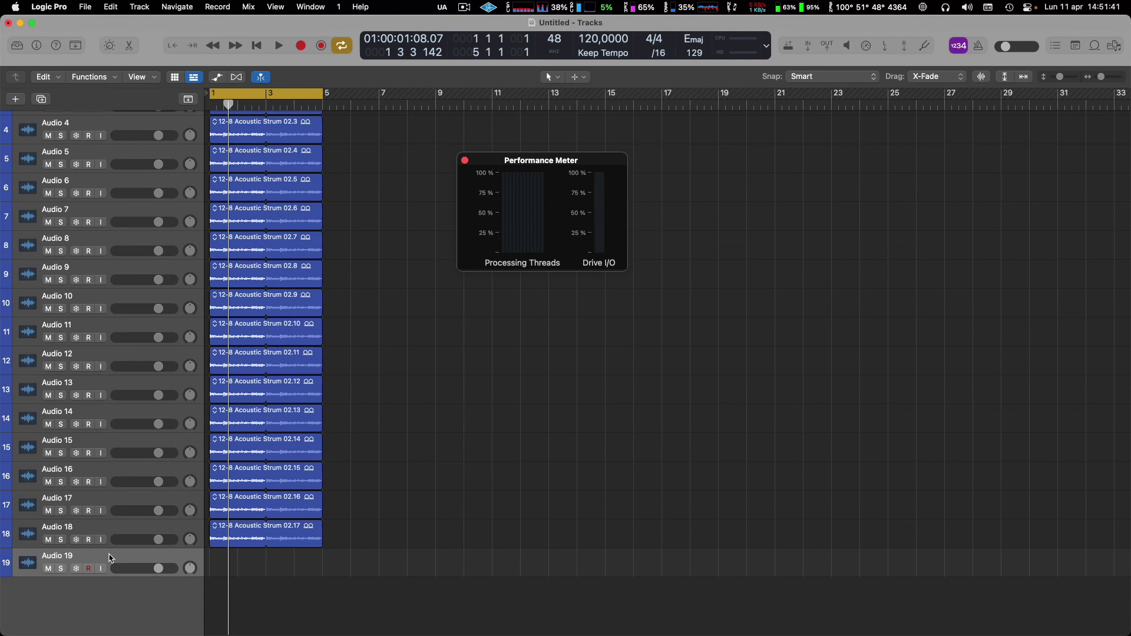
{"action": "key", "text": "super+d"}
{"action": "key", "text": "x"}
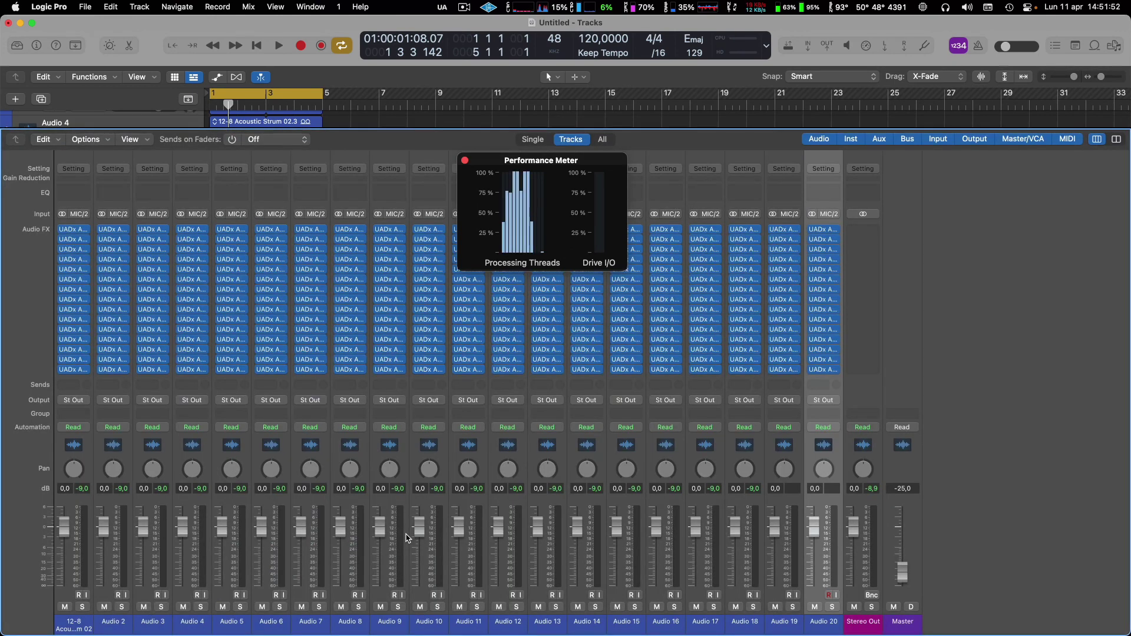
{"action": "key", "text": "space"}
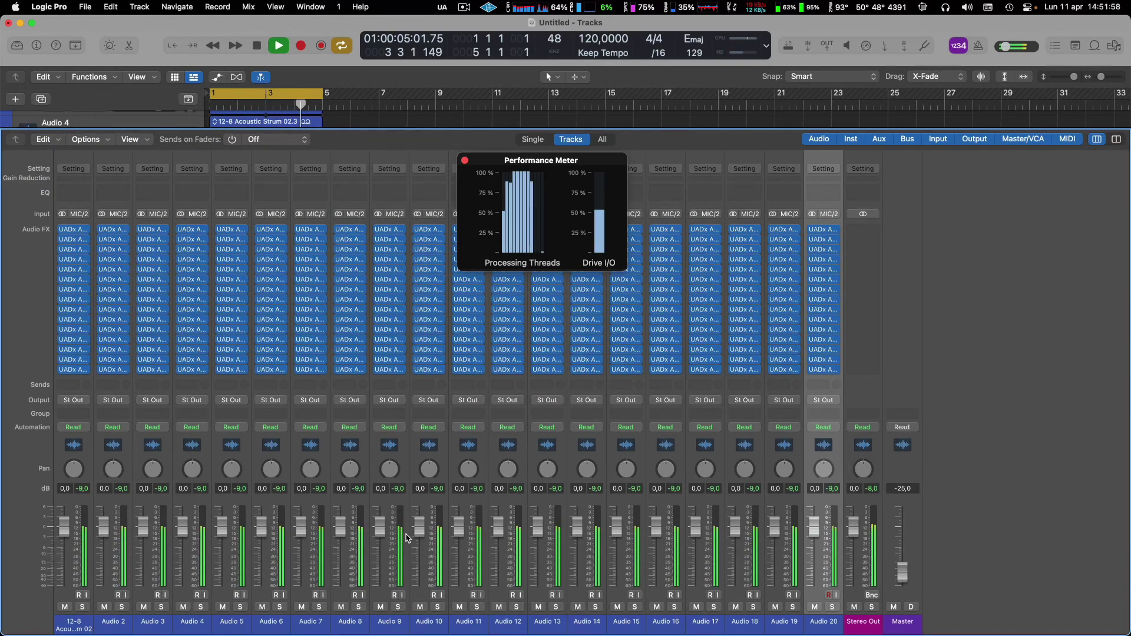
{"action": "key", "text": "space"}
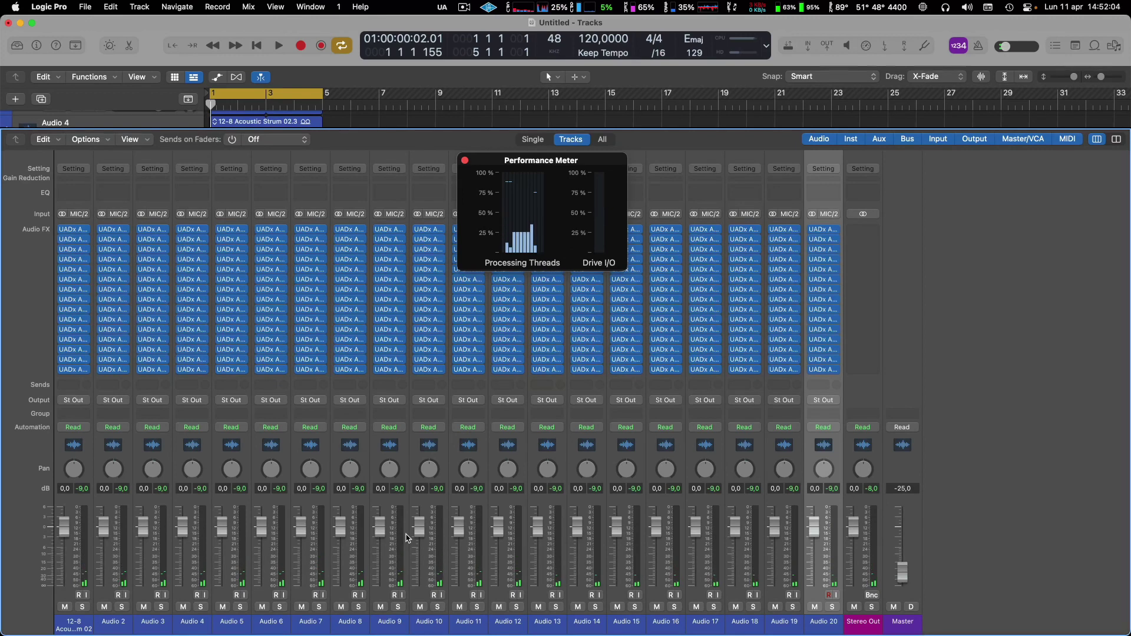
- Duplicate the last track into Audio 21 and Audio 22 with all plug-ins and copy the acoustic loop onto both
{"action": "key", "text": "x"}
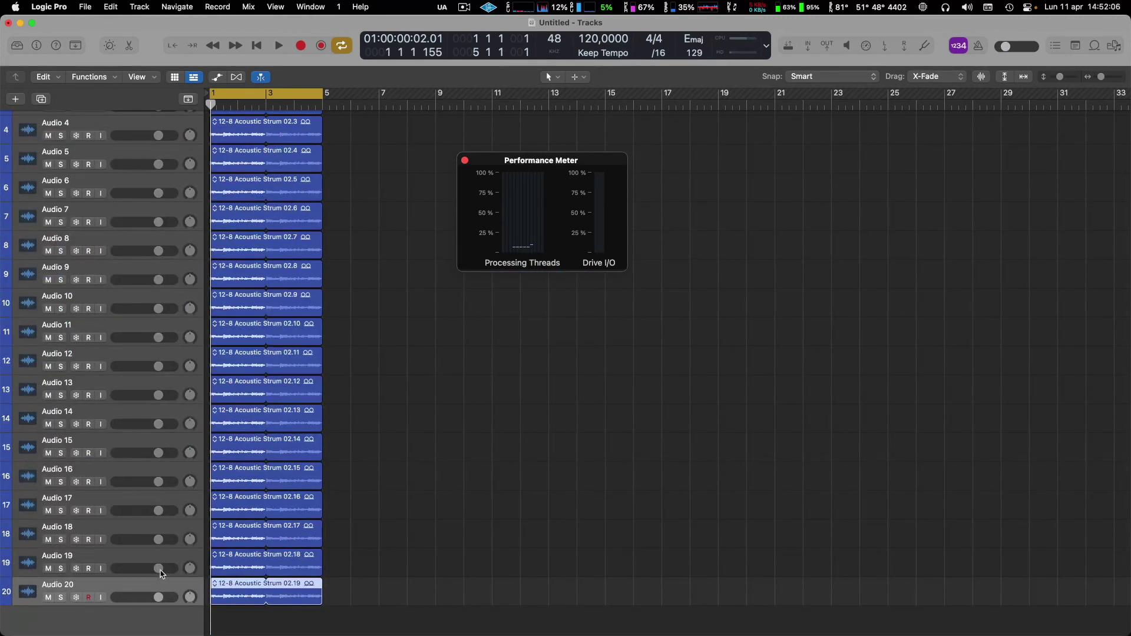
{"action": "key", "text": "super+d"}
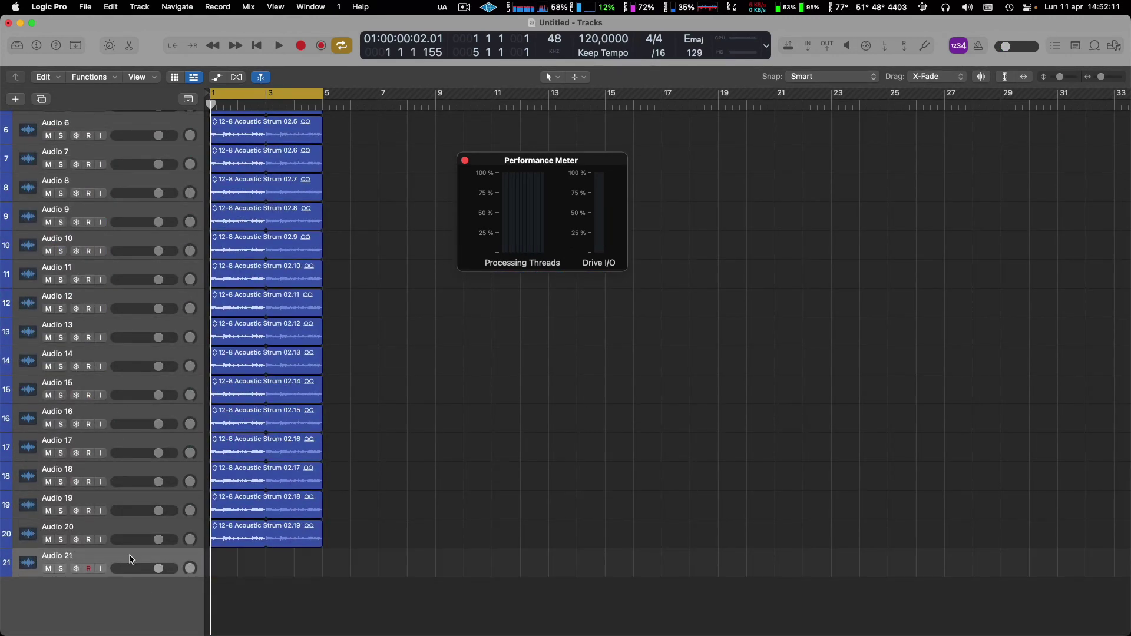
{"action": "key", "text": "super+d"}
{"action": "left_click_drag", "start_coordinate": [234, 534], "coordinate": [234, 589]}
{"action": "key", "text": "x"}
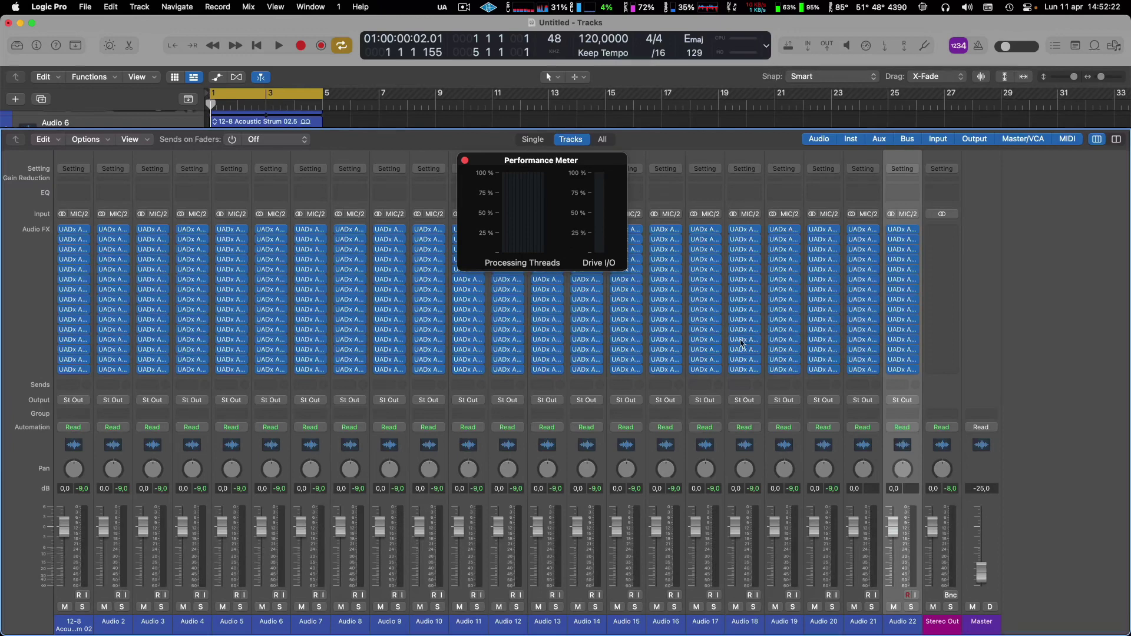
- Look over the full track list and play all 22 plug-in-filled tracks to examine the load in the Performance Meter
{"action": "key", "text": "x"}
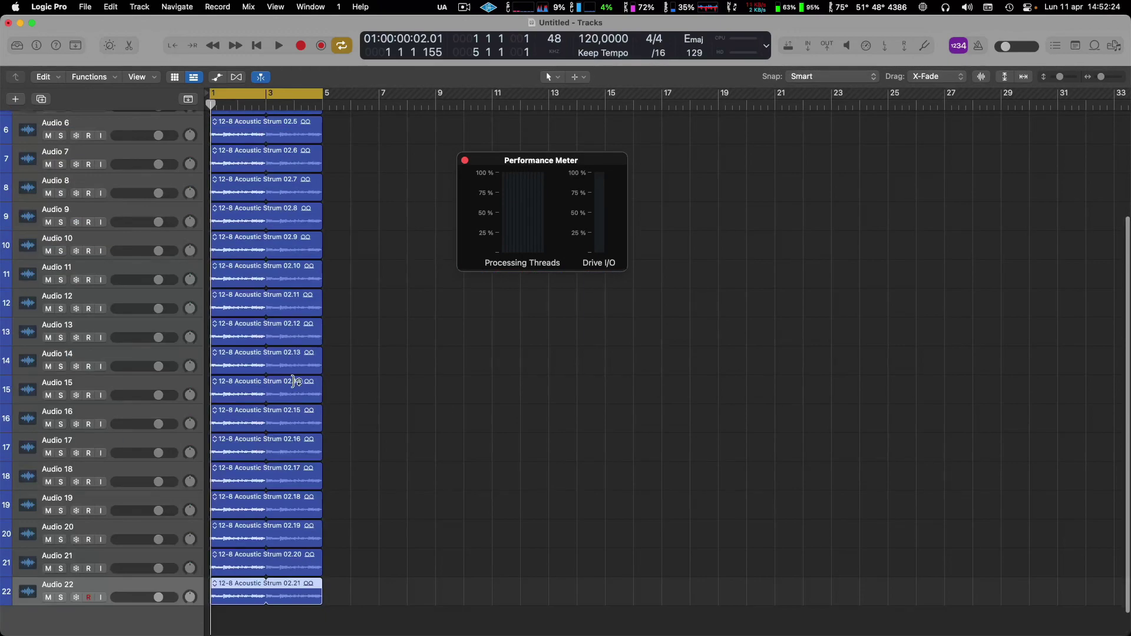
{"action": "scroll", "coordinate": [295, 382], "scroll_direction": "up", "scroll_amount": 5}
{"action": "scroll", "coordinate": [295, 381], "scroll_direction": "down", "scroll_amount": 5}
{"action": "key", "text": "x"}
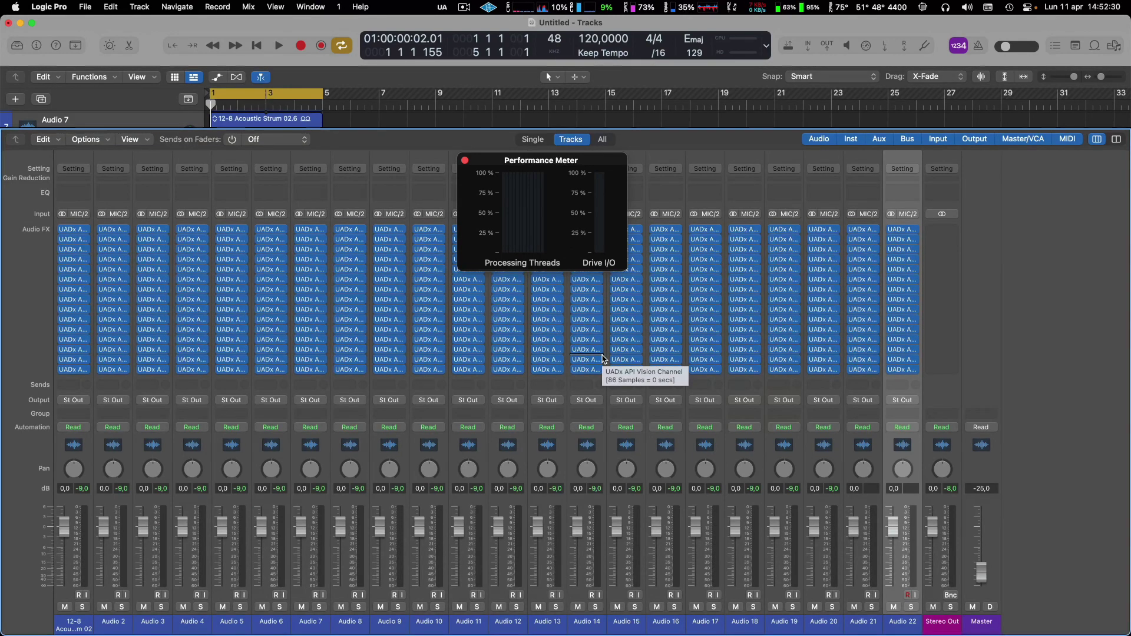
{"action": "key", "text": "space"}
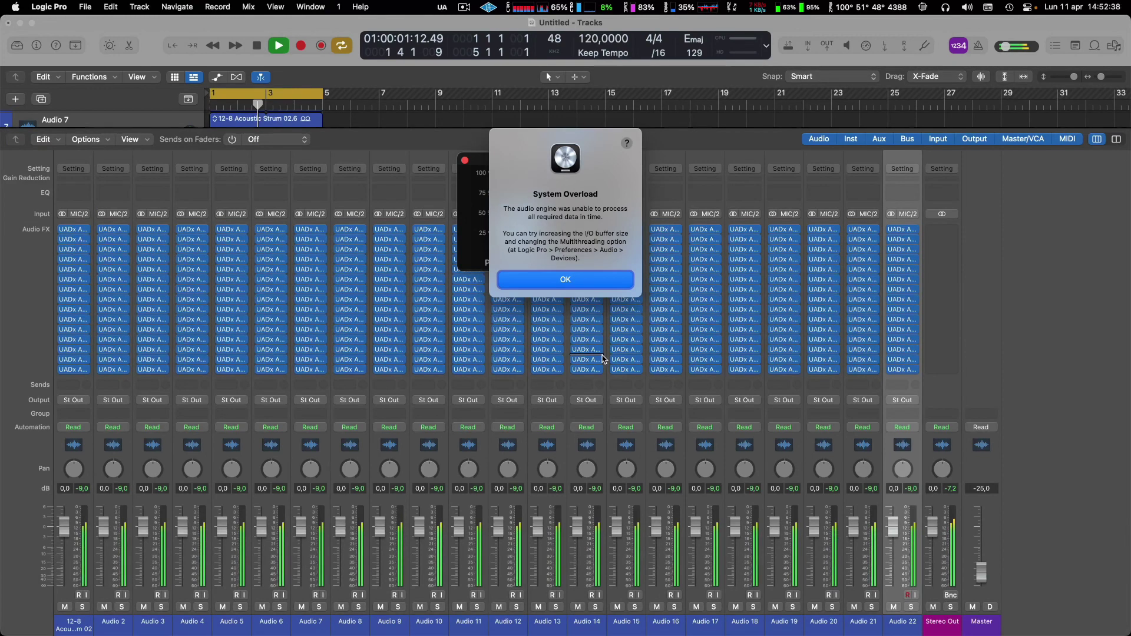
{"action": "left_click", "coordinate": [576, 282]}
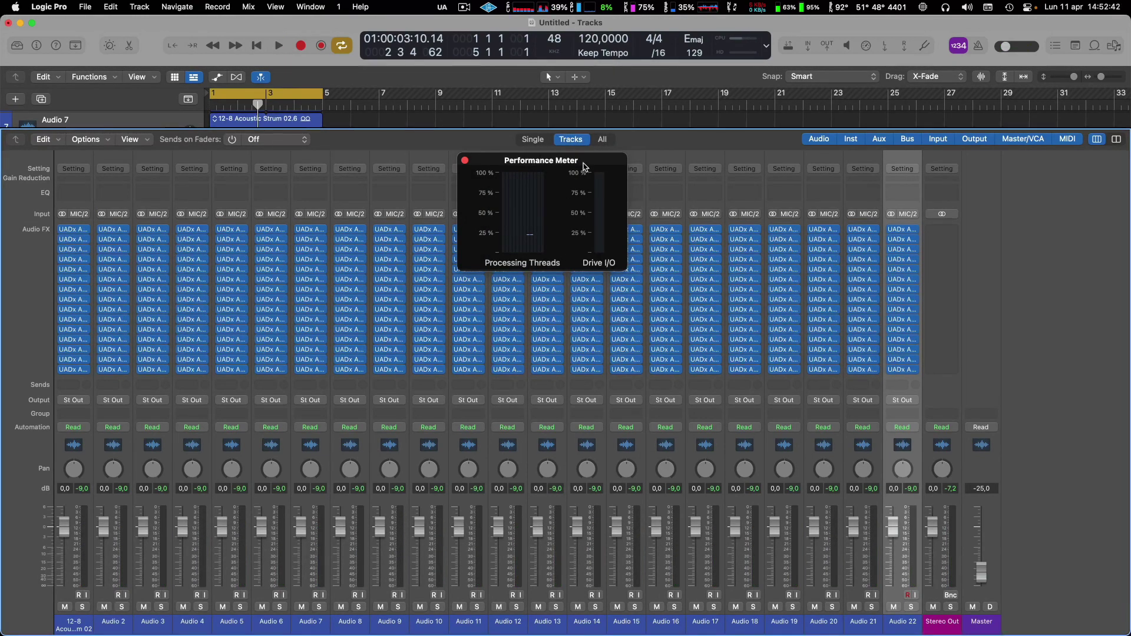
- Remove the last two UADx API Vision Channel Strip instances from Audio 22 and play the tracks again
{"action": "left_click", "coordinate": [915, 371]}
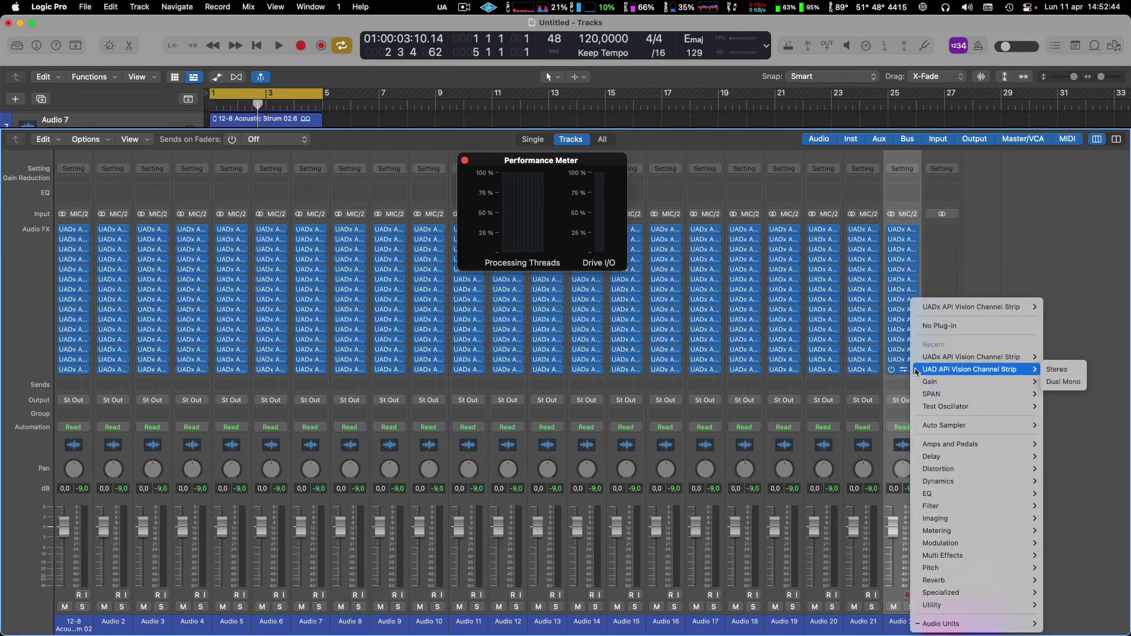
{"action": "left_click", "coordinate": [942, 328]}
{"action": "left_click", "coordinate": [917, 362]}
{"action": "left_click", "coordinate": [942, 326]}
{"action": "key", "text": "x"}
{"action": "key", "text": "space"}
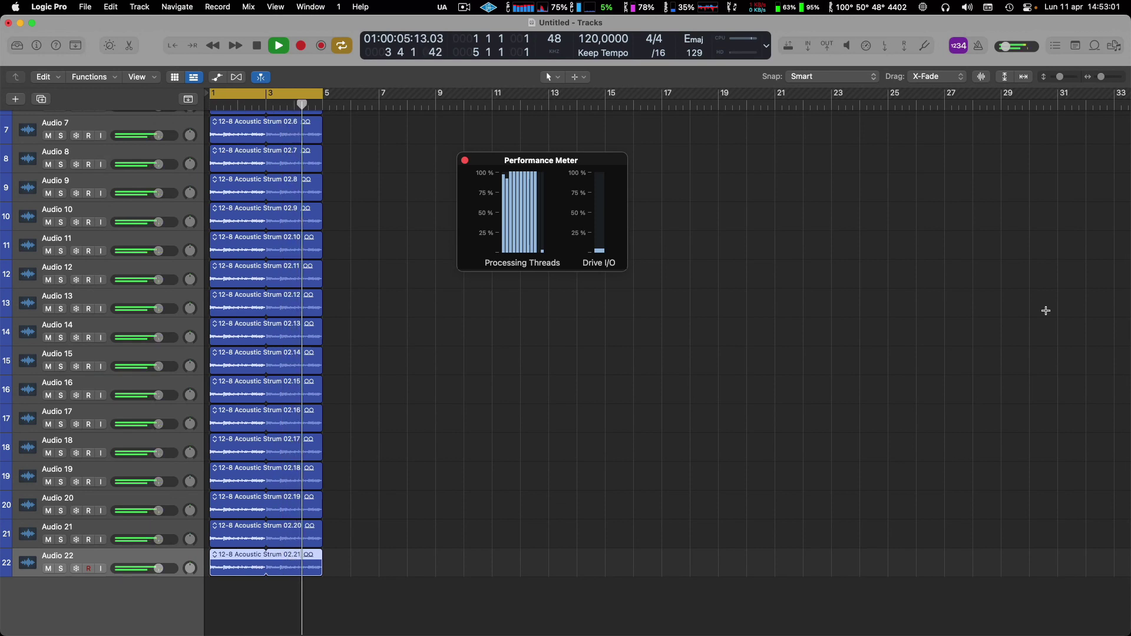
{"action": "key", "text": "space"}
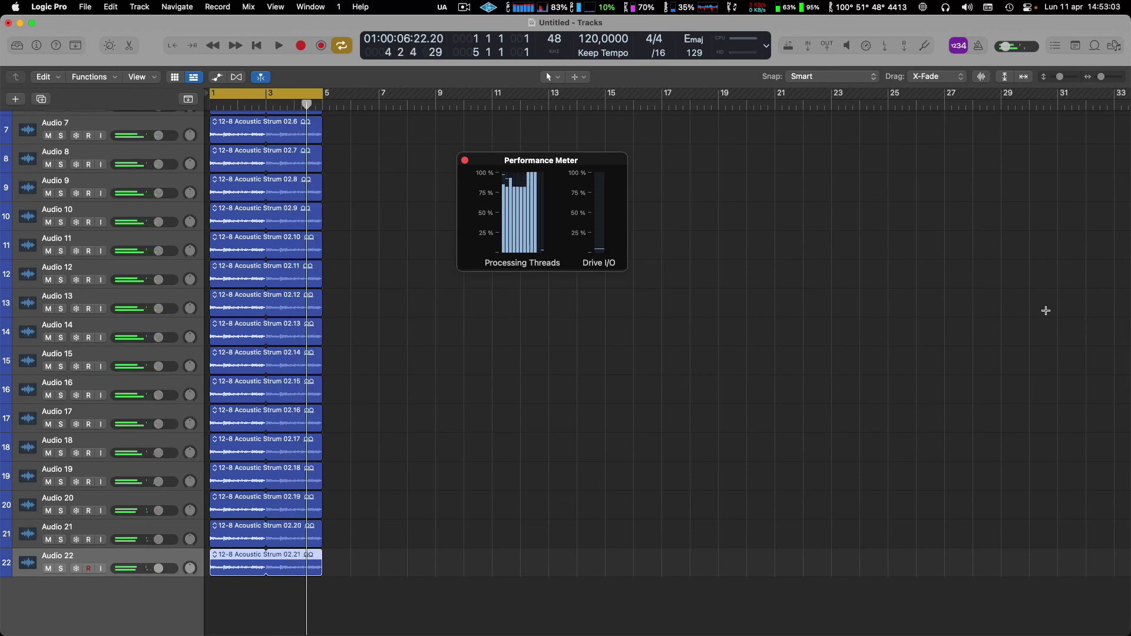
- Close the Performance Meter and delete the duplicated tracks Audio 2 through Audio 22, including their regions
{"action": "key", "text": "x"}
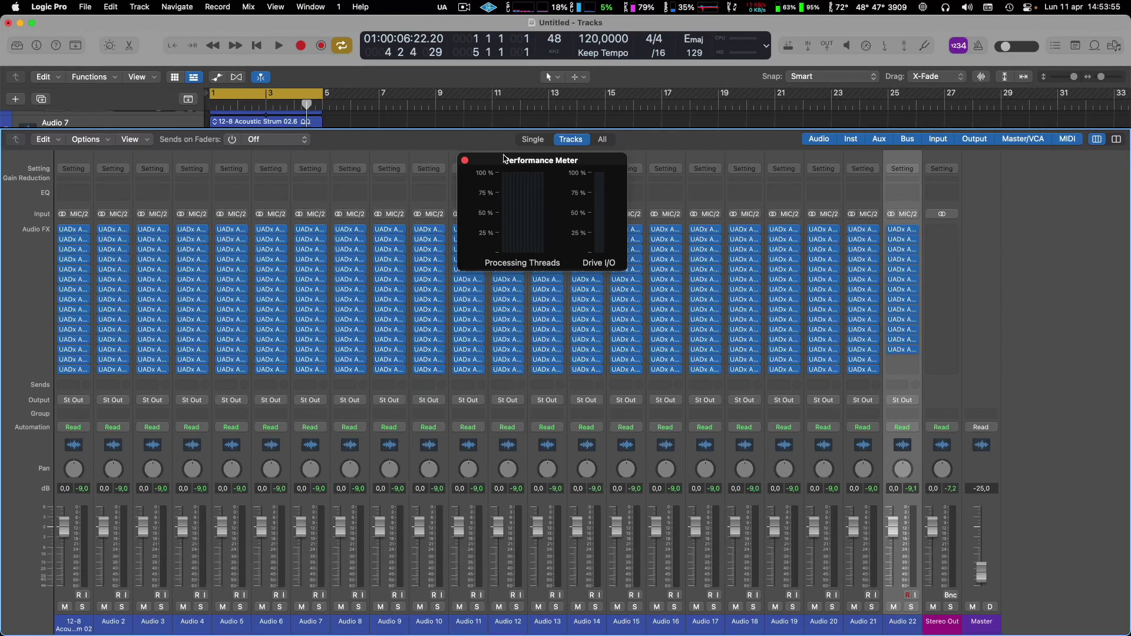
{"action": "left_click", "coordinate": [465, 159]}
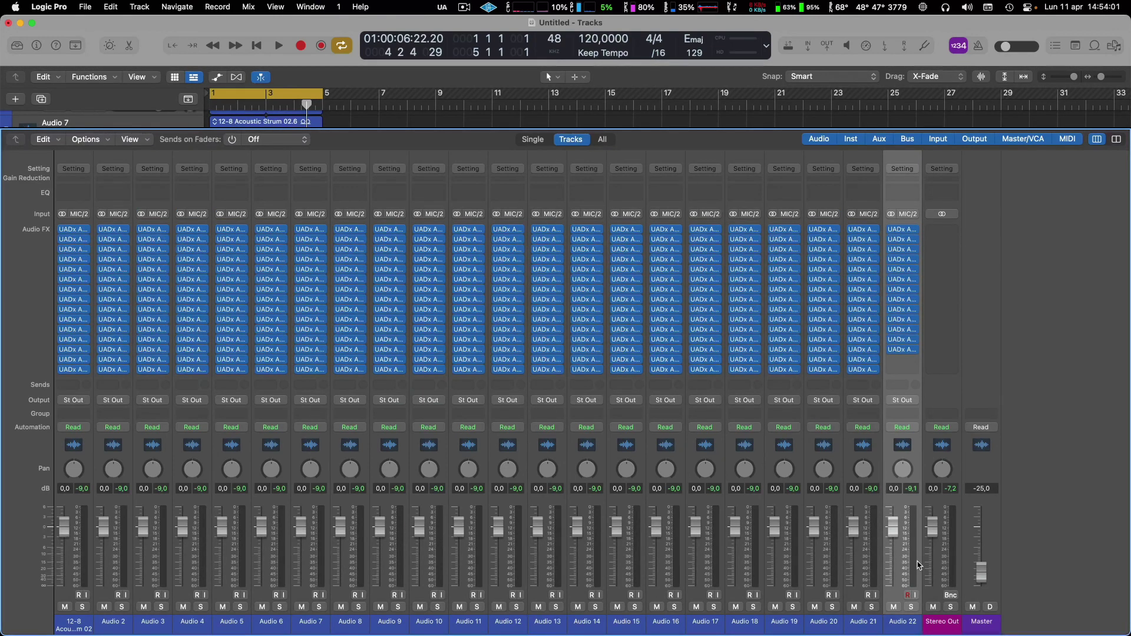
{"action": "left_click", "coordinate": [132, 574], "text": "shift"}
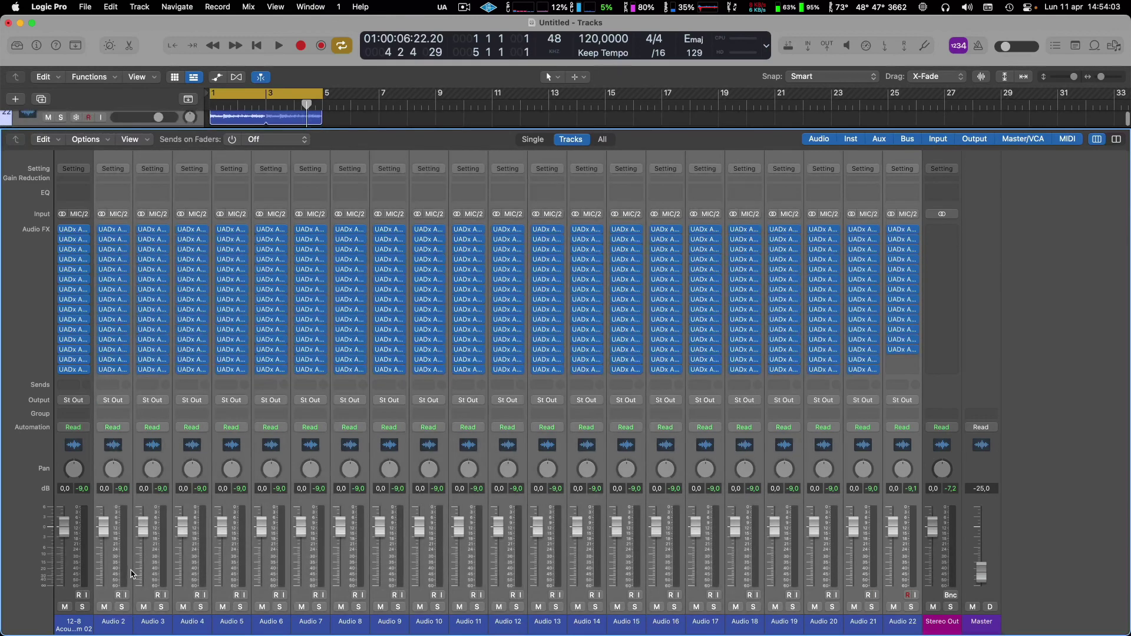
{"action": "key", "text": "Delete"}
{"action": "left_click", "coordinate": [591, 272]}
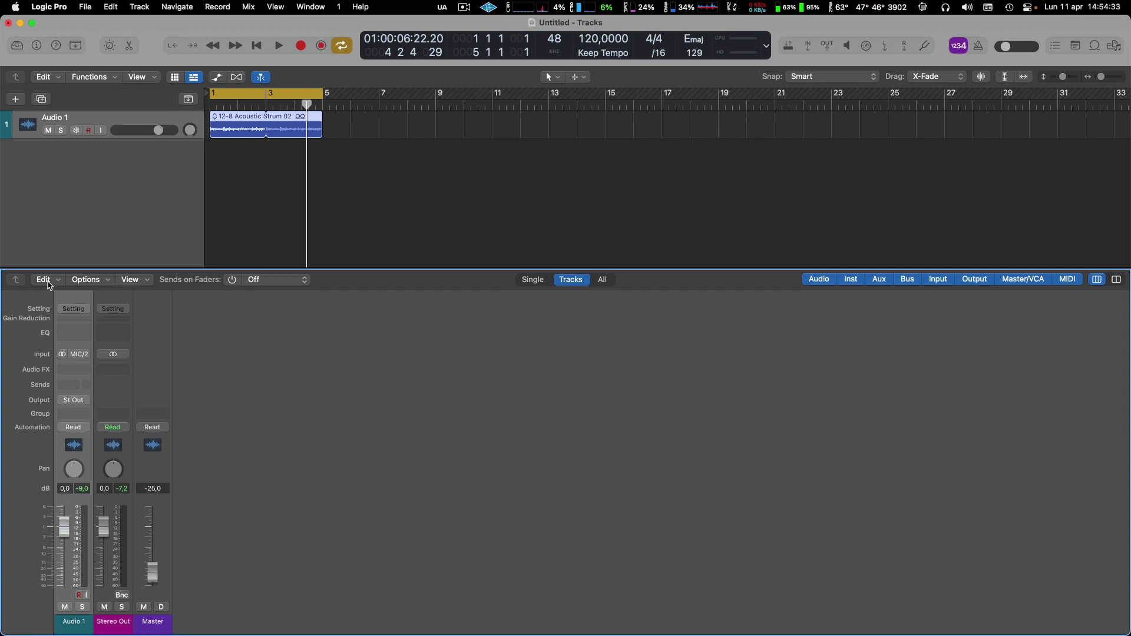
- Return the playhead to the start and insert a stereo UAD API Vision Channel Strip on Audio 1, closing its window
{"action": "key", "text": "Return"}
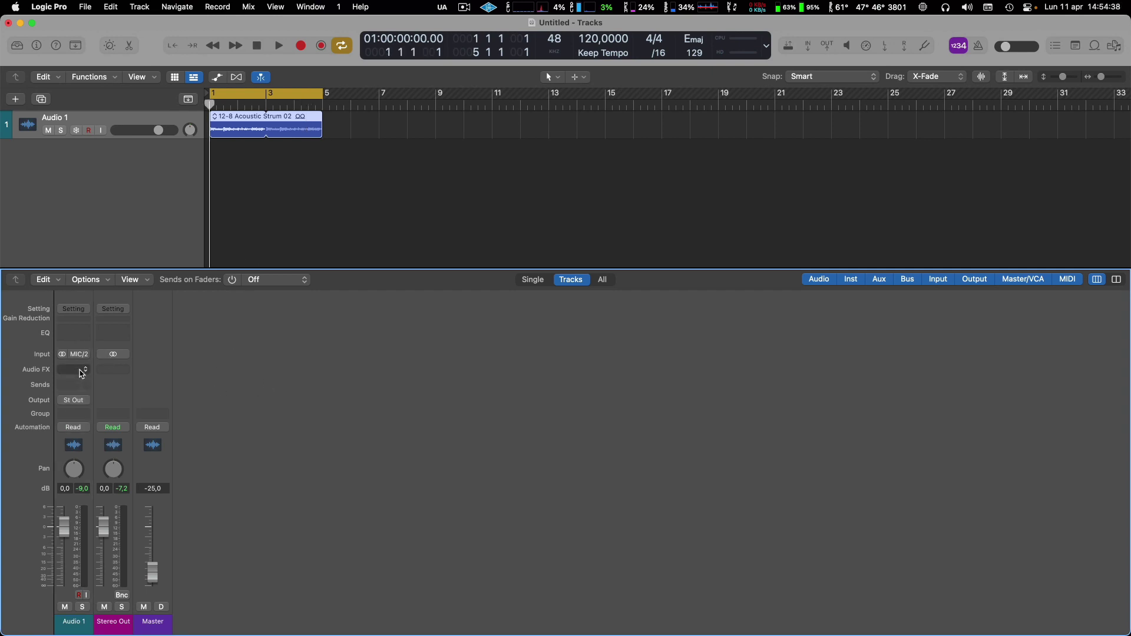
{"action": "left_click", "coordinate": [77, 369]}
{"action": "mouse_move", "coordinate": [118, 414]}
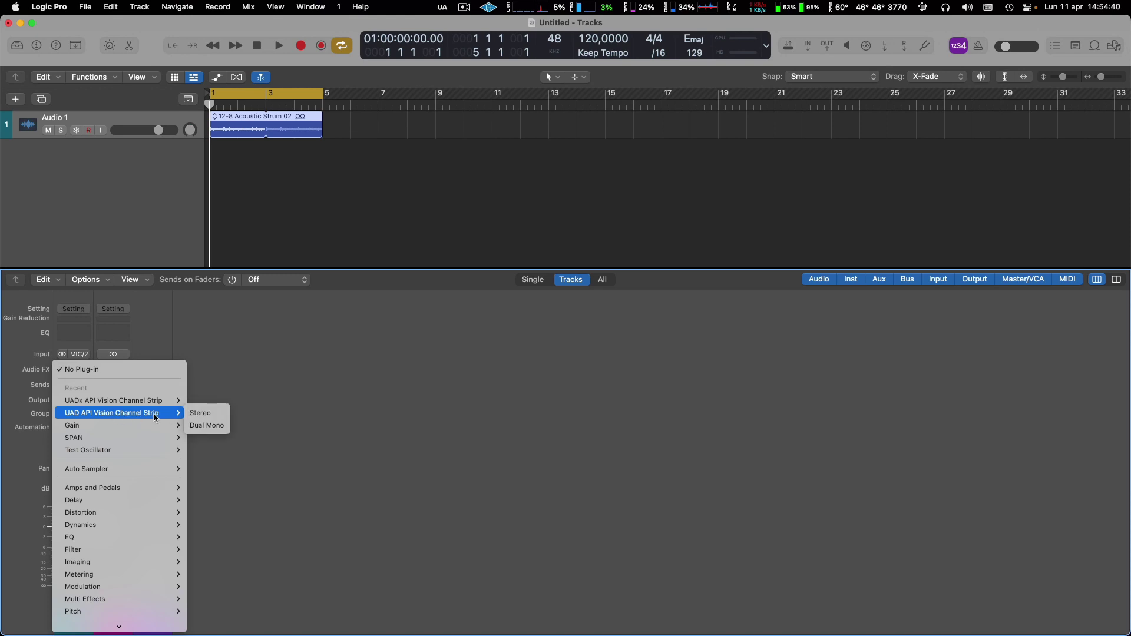
{"action": "left_click", "coordinate": [206, 414]}
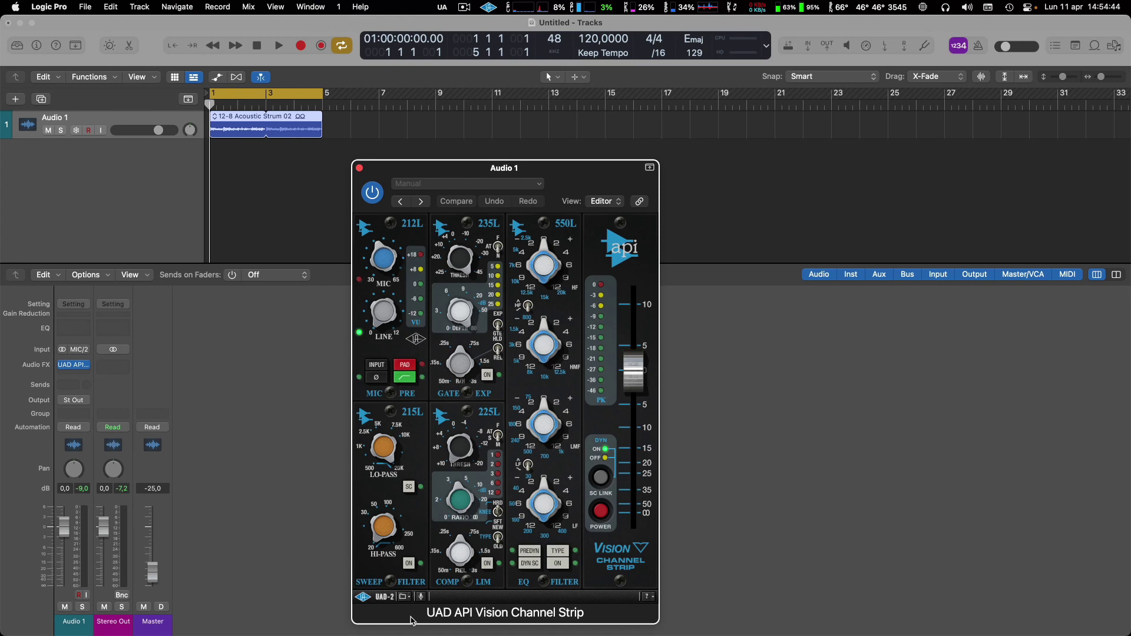
{"action": "left_click", "coordinate": [359, 168]}
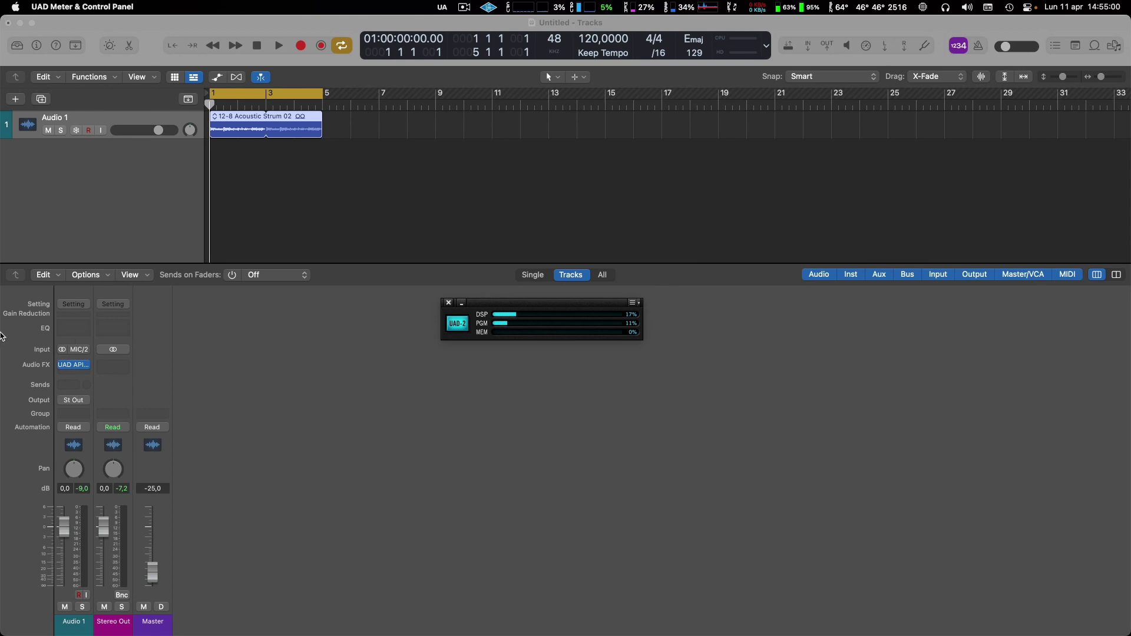
- Copy the UAD API Vision Channel Strip to three instances on Audio 1 and view the plug-ins page of the UAD Control Panel
{"action": "left_click", "coordinate": [73, 364]}
{"action": "left_click_drag", "start_coordinate": [73, 365], "coordinate": [71, 380]}
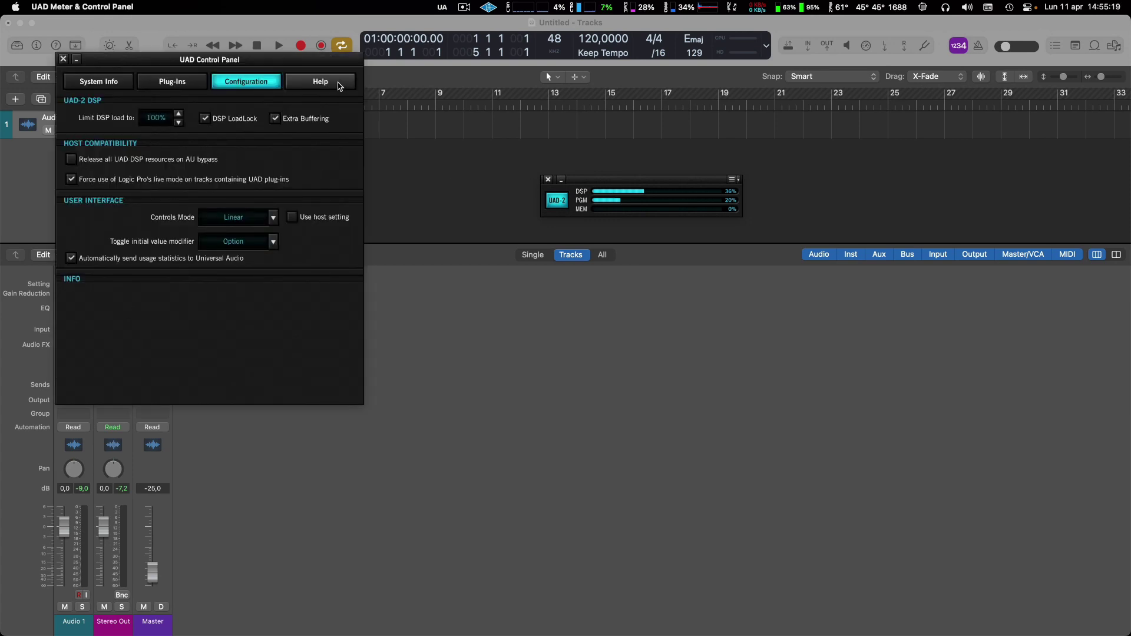
{"action": "left_click", "coordinate": [169, 86]}
{"action": "key", "text": "super+w"}
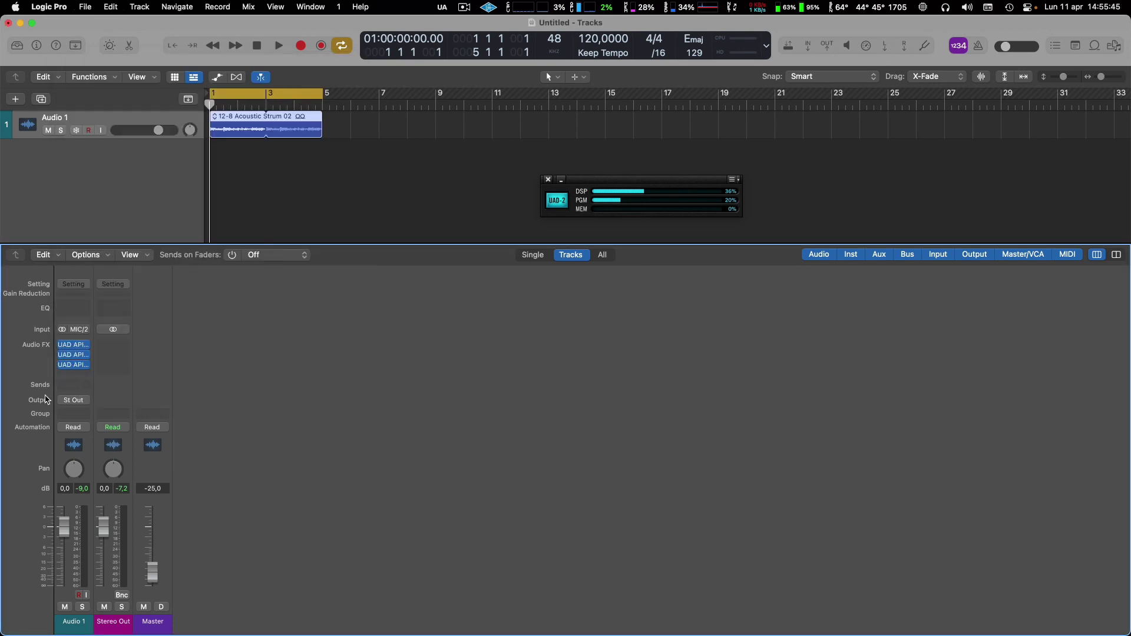
- Copy the UAD API Vision Channel Strip repeatedly until Audio 1 holds ten instances, declining the DSP resource help each time
{"action": "left_click", "coordinate": [74, 365]}
{"action": "left_click", "coordinate": [74, 366]}
{"action": "left_click", "coordinate": [74, 365]}
{"action": "left_click_drag", "start_coordinate": [75, 366], "coordinate": [74, 382]}
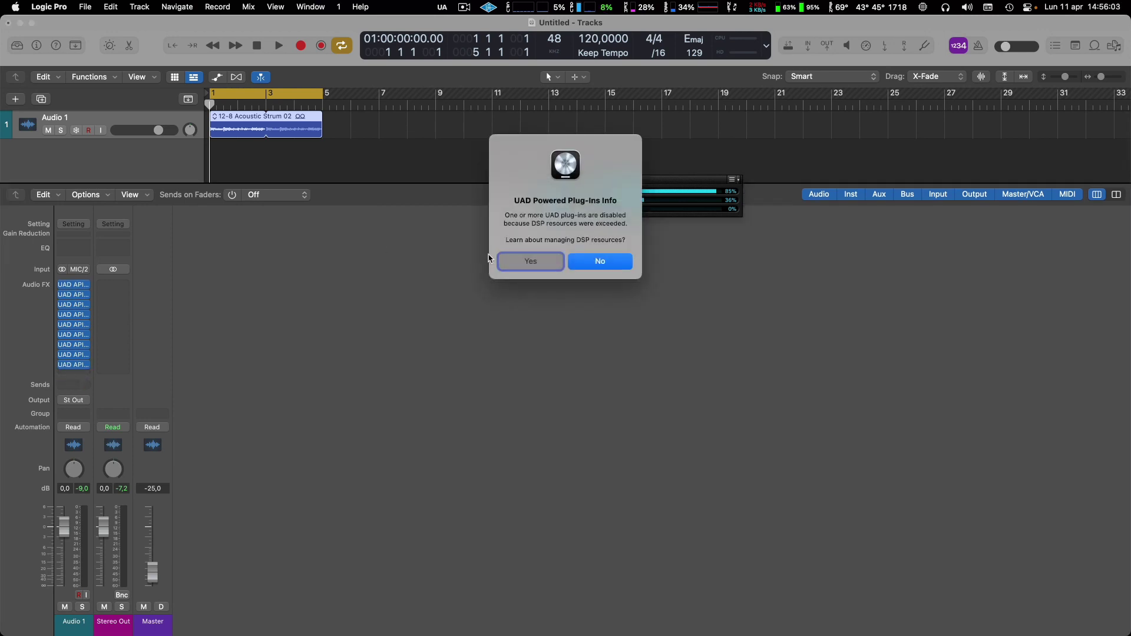
{"action": "left_click", "coordinate": [600, 262]}
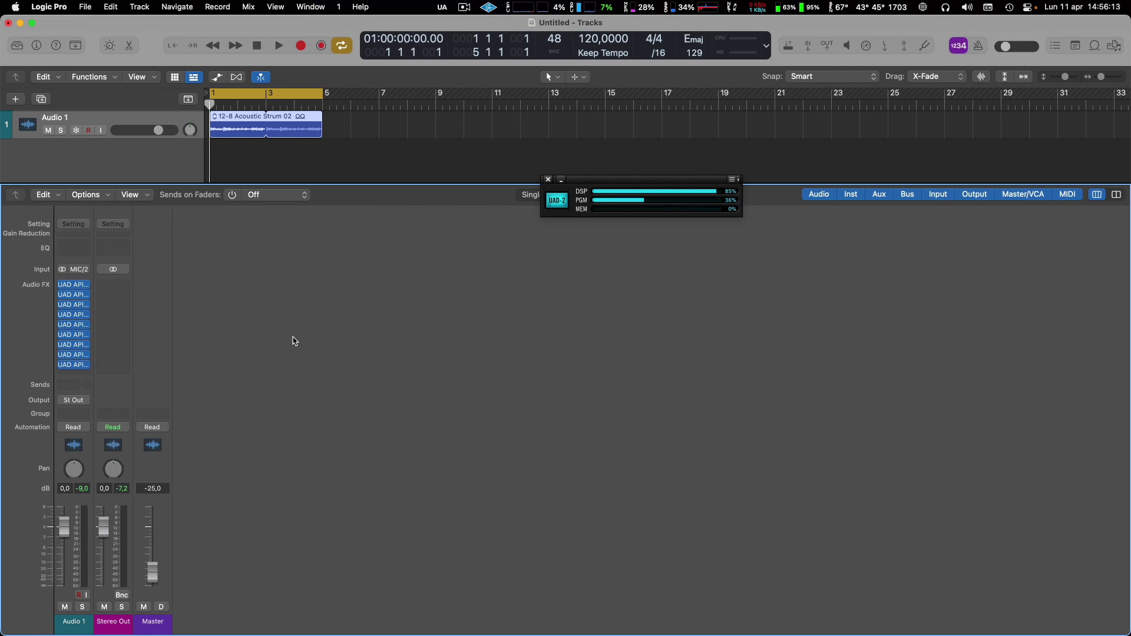
{"action": "left_click_drag", "start_coordinate": [74, 365], "coordinate": [74, 375]}
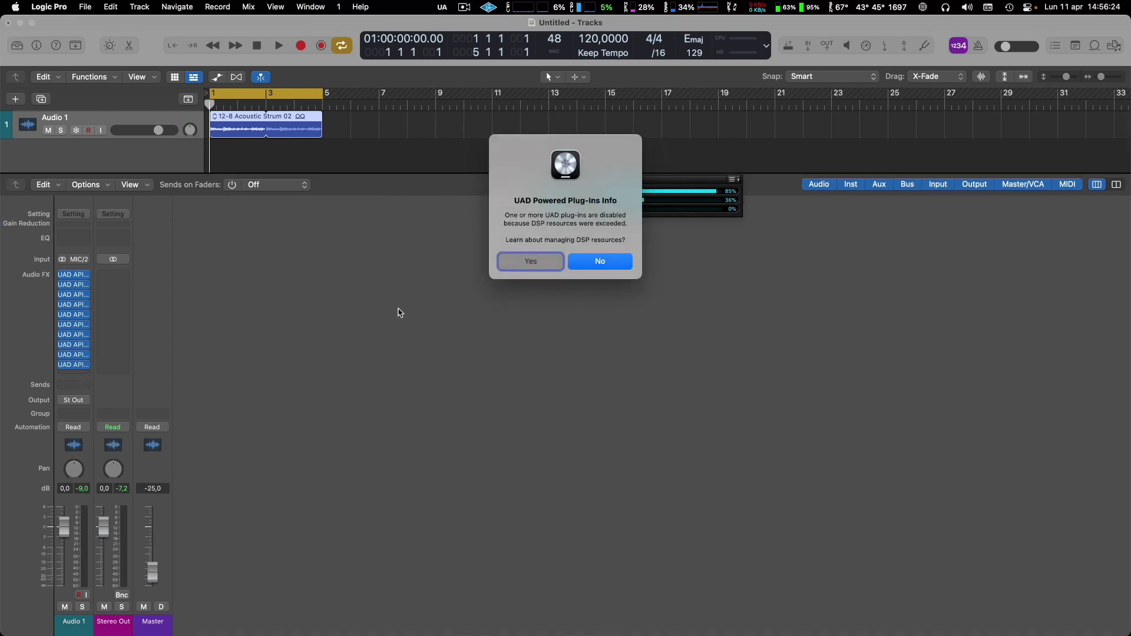
{"action": "left_click", "coordinate": [630, 262]}
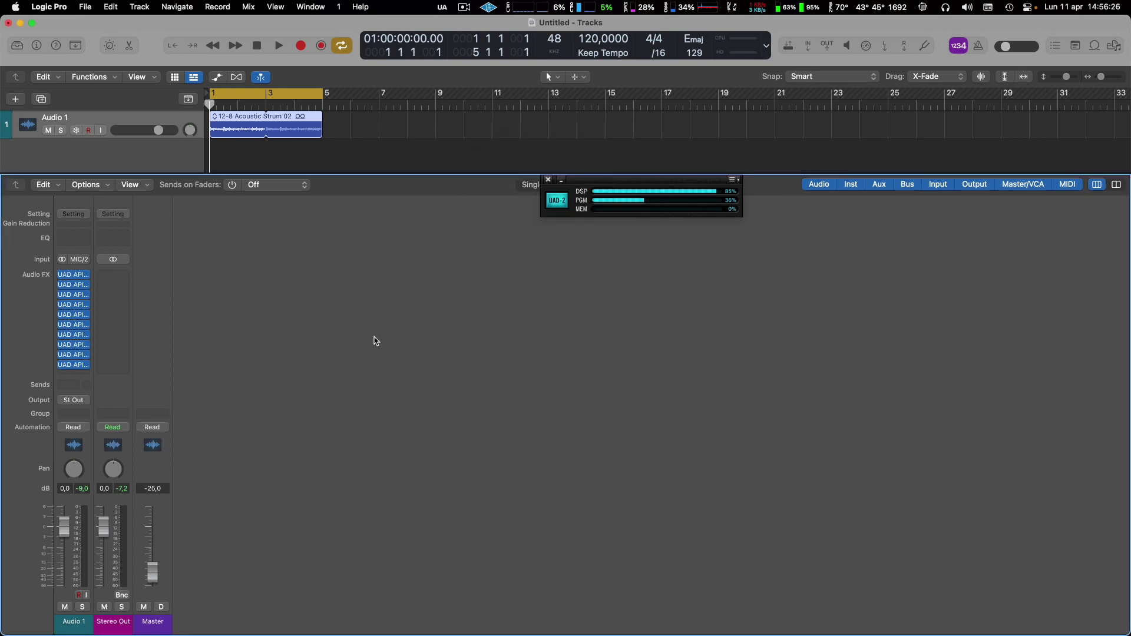
- Play the project and check the processing load of Audio 1's ten UAD instances in the Performance Meter, closing the meter after viewing
{"action": "mouse_move", "coordinate": [73, 287]}
{"action": "key", "text": "space"}
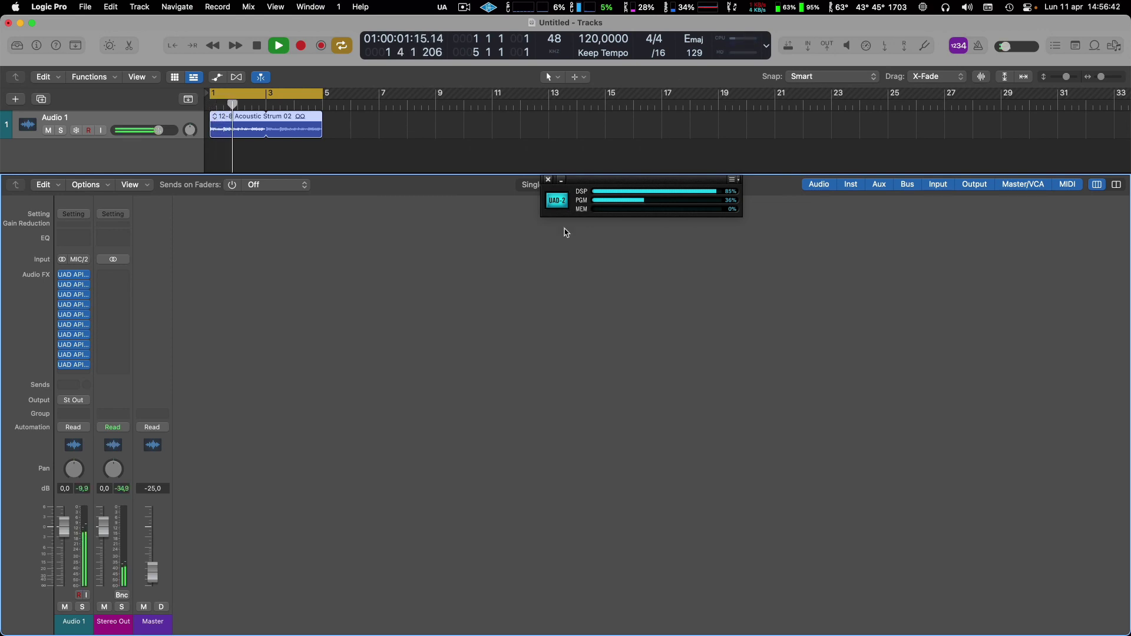
{"action": "left_click", "coordinate": [736, 45]}
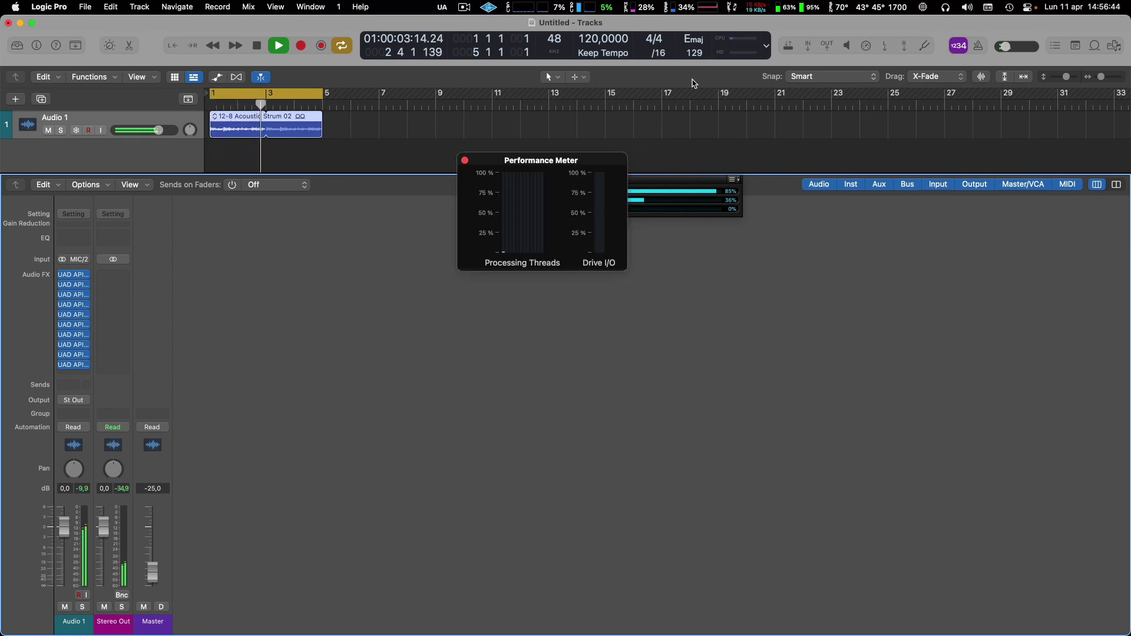
{"action": "left_click_drag", "start_coordinate": [590, 160], "coordinate": [504, 312]}
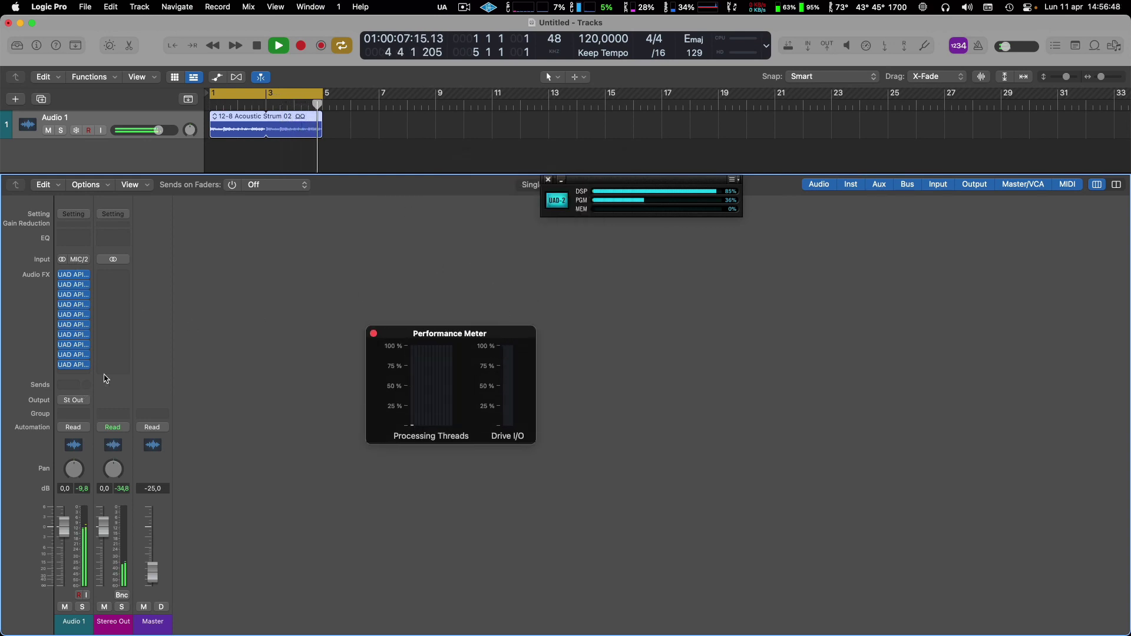
{"action": "left_click", "coordinate": [374, 334]}
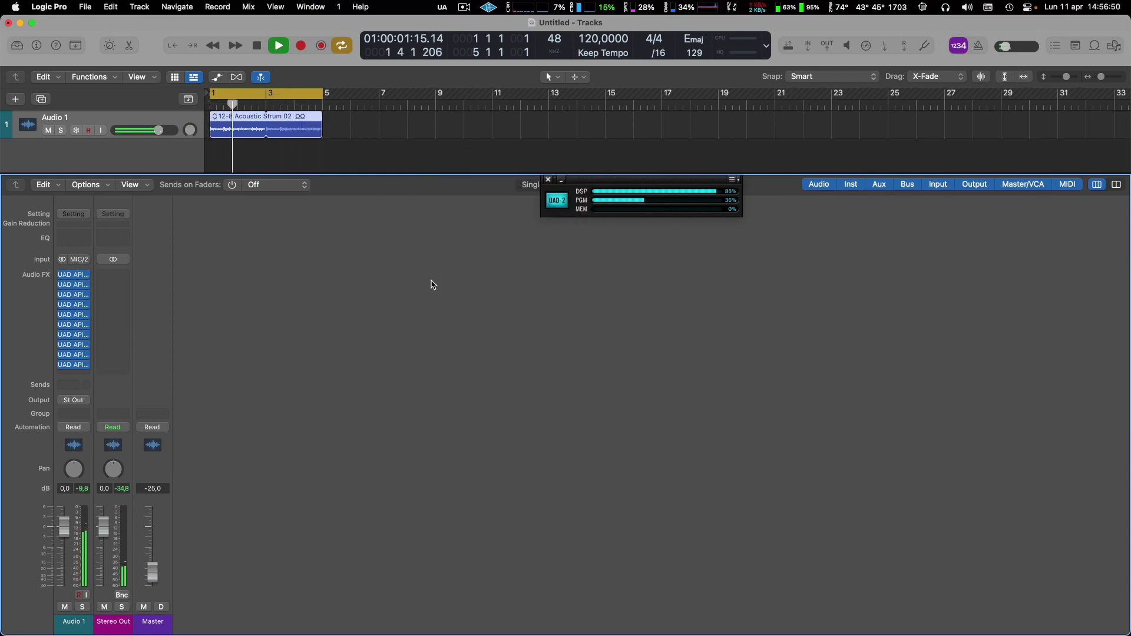
- Minimize the floating UAD-2 DSP meter and stop playback
{"action": "left_click", "coordinate": [580, 181]}
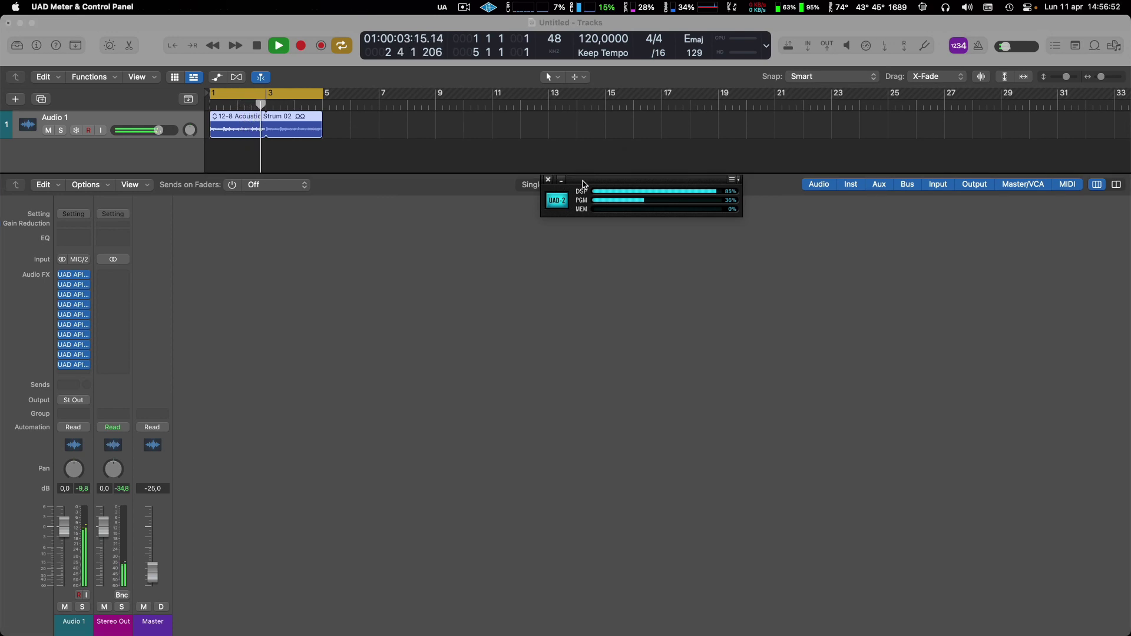
{"action": "left_click", "coordinate": [559, 181]}
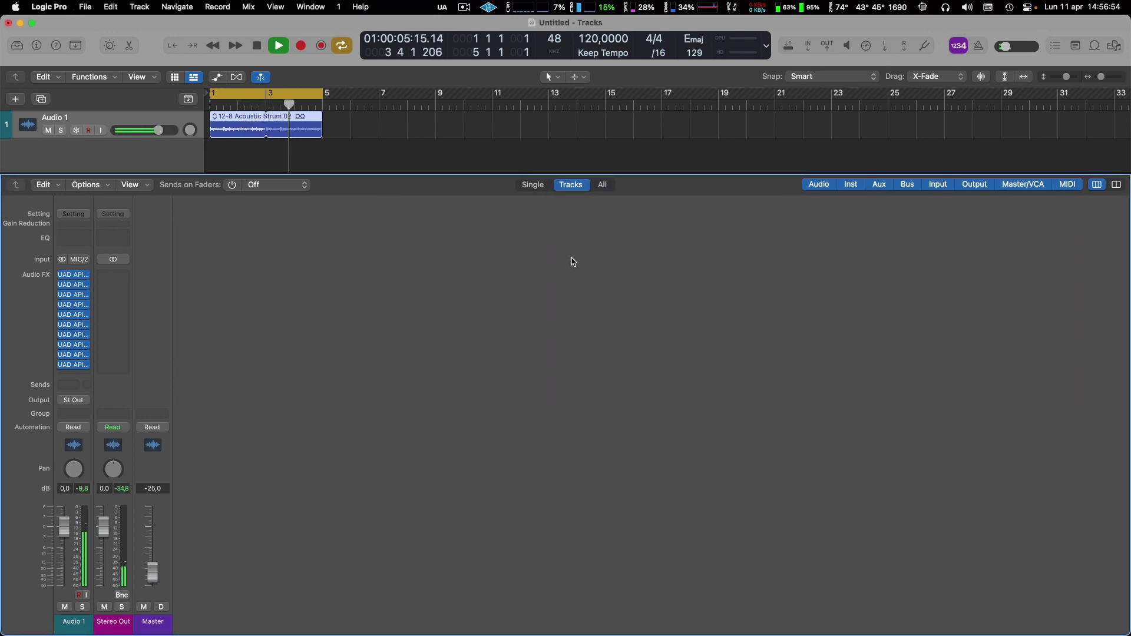
{"action": "key", "text": "space"}
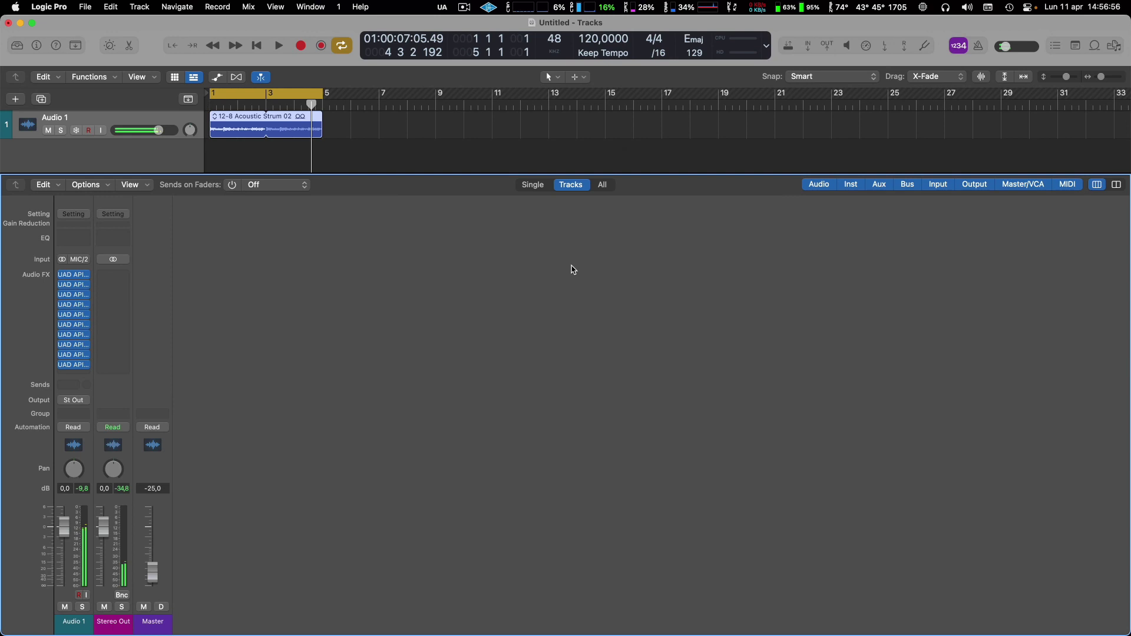